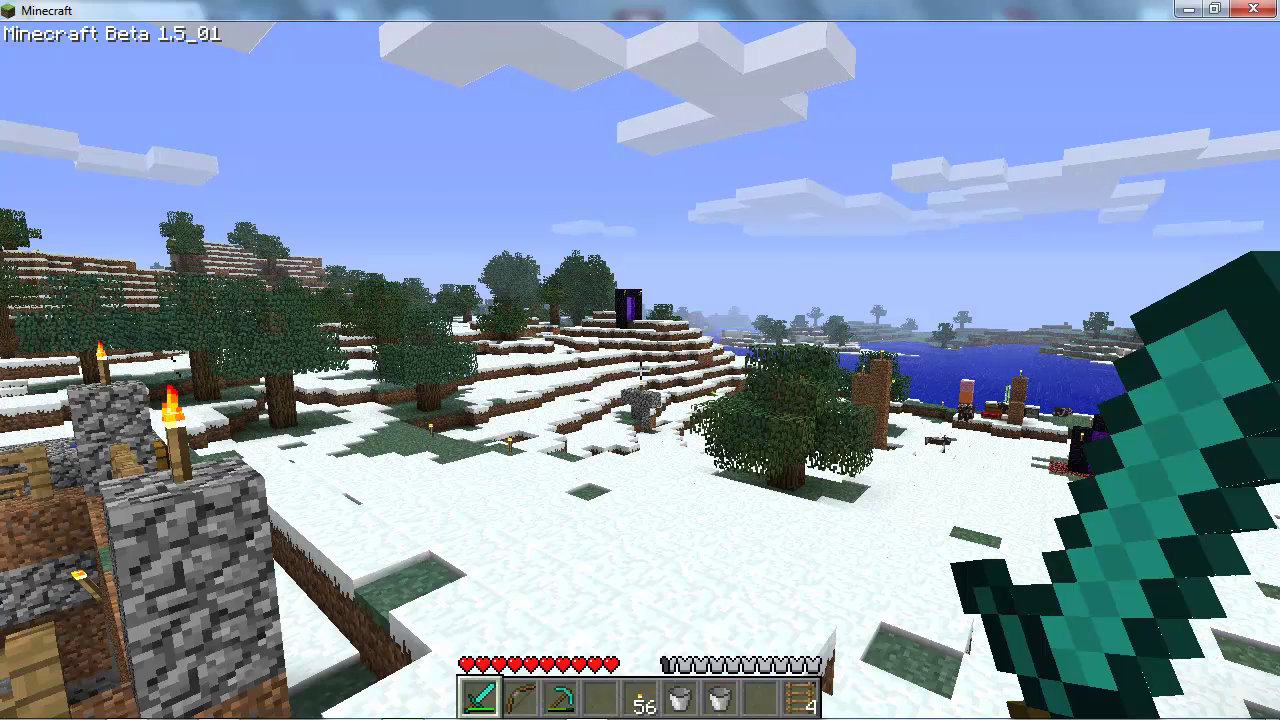
- Check the character's inventory in the current world, and save and quit to the title screen
mouse_move(640, 360)
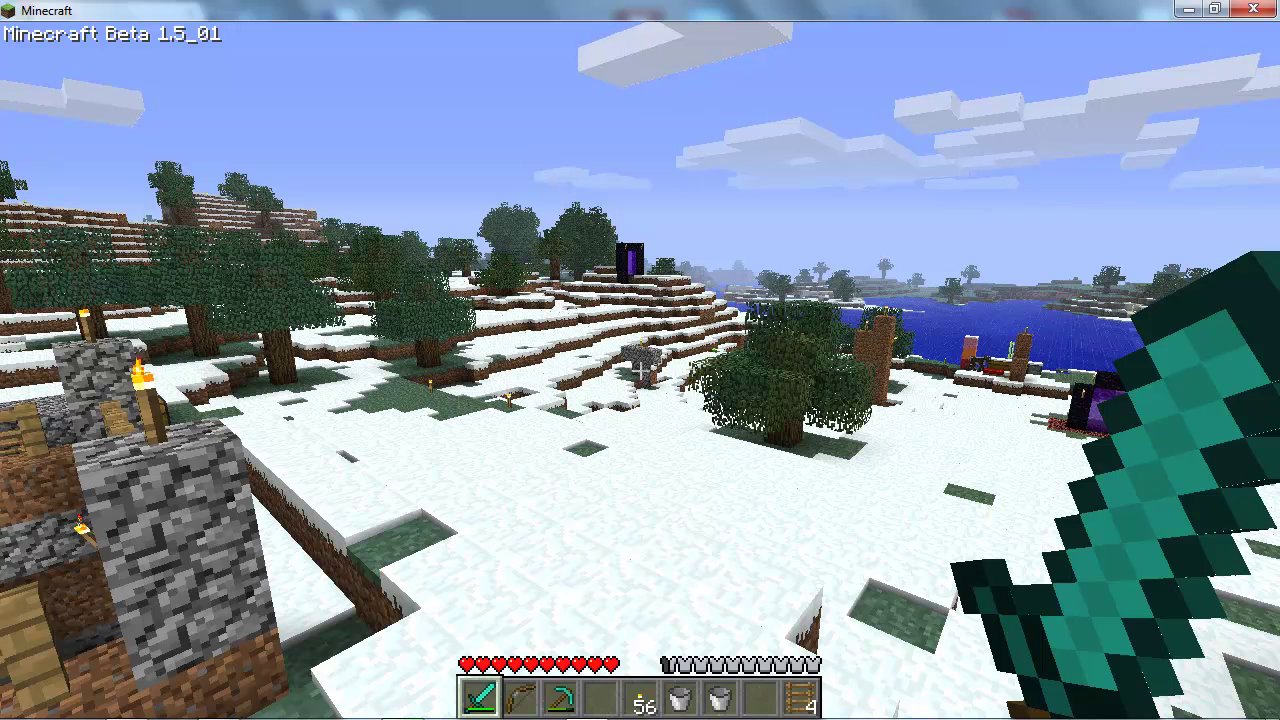
key(e)
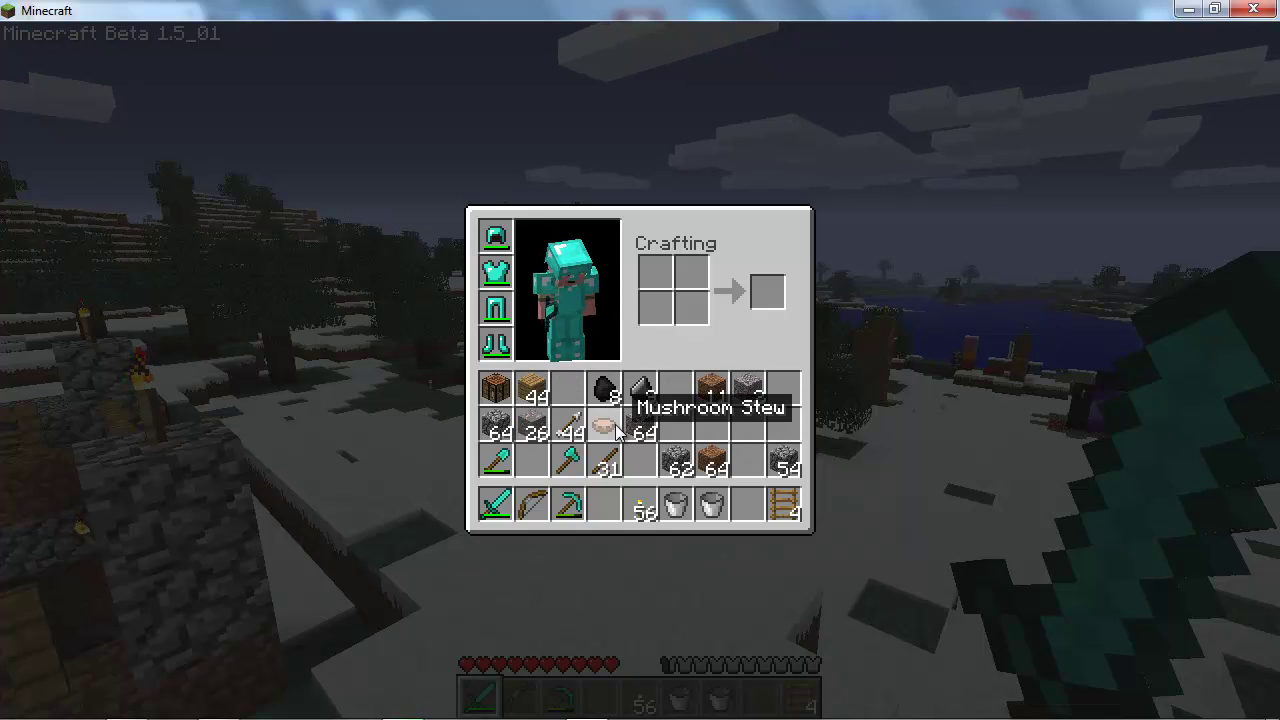
key(e)
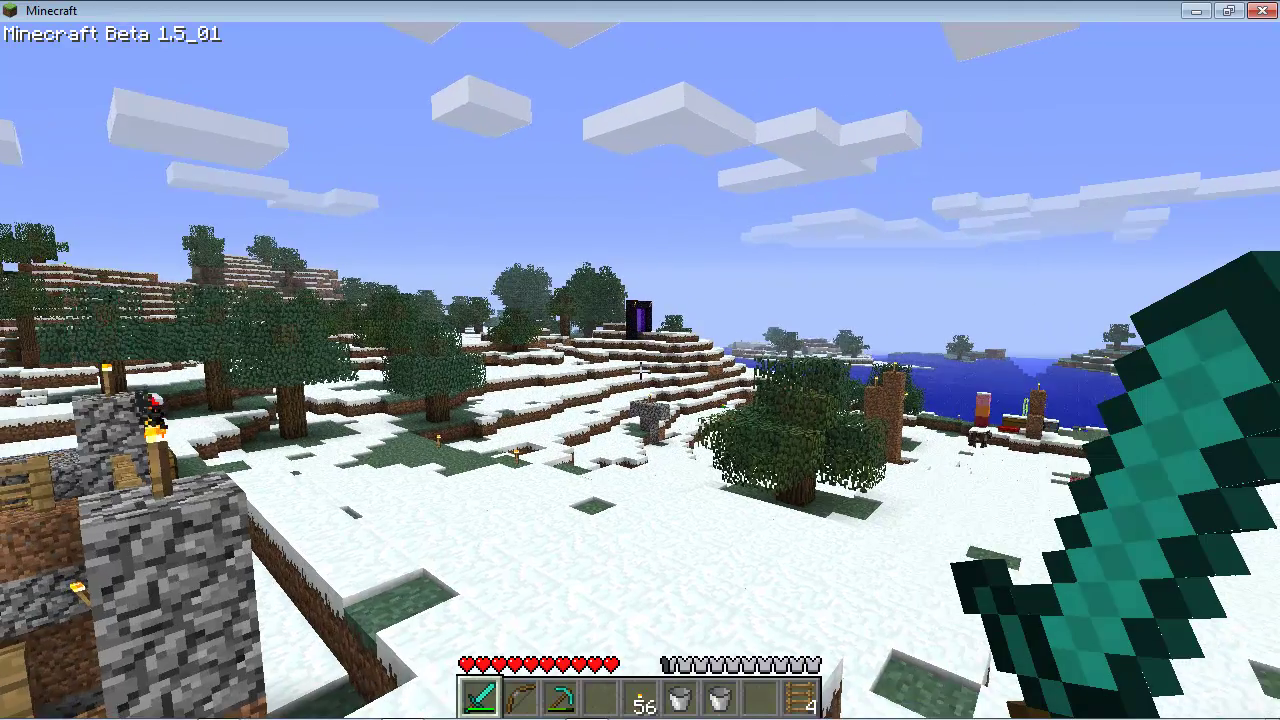
key(Escape)
click(637, 425)
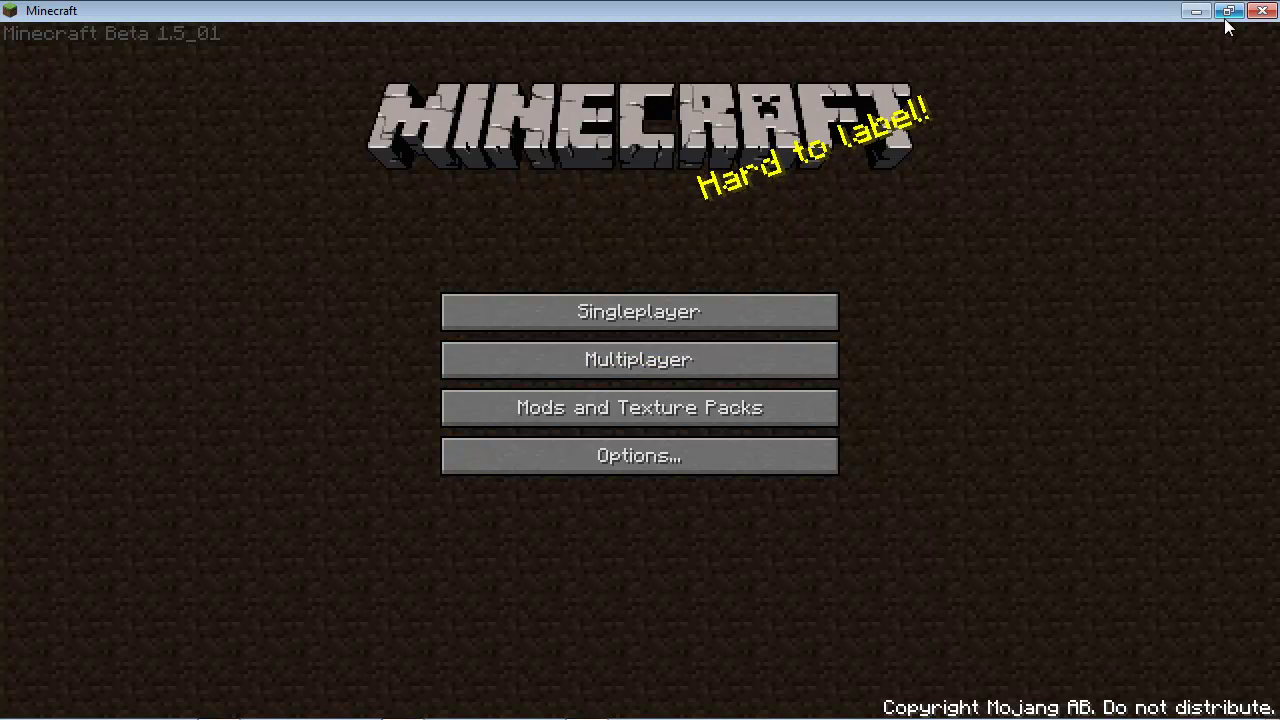
- Switch to Chrome, search Google for "minecraft invedit" and open the INVedit thread on Minecraft Forums
mouse_move(300, 712)
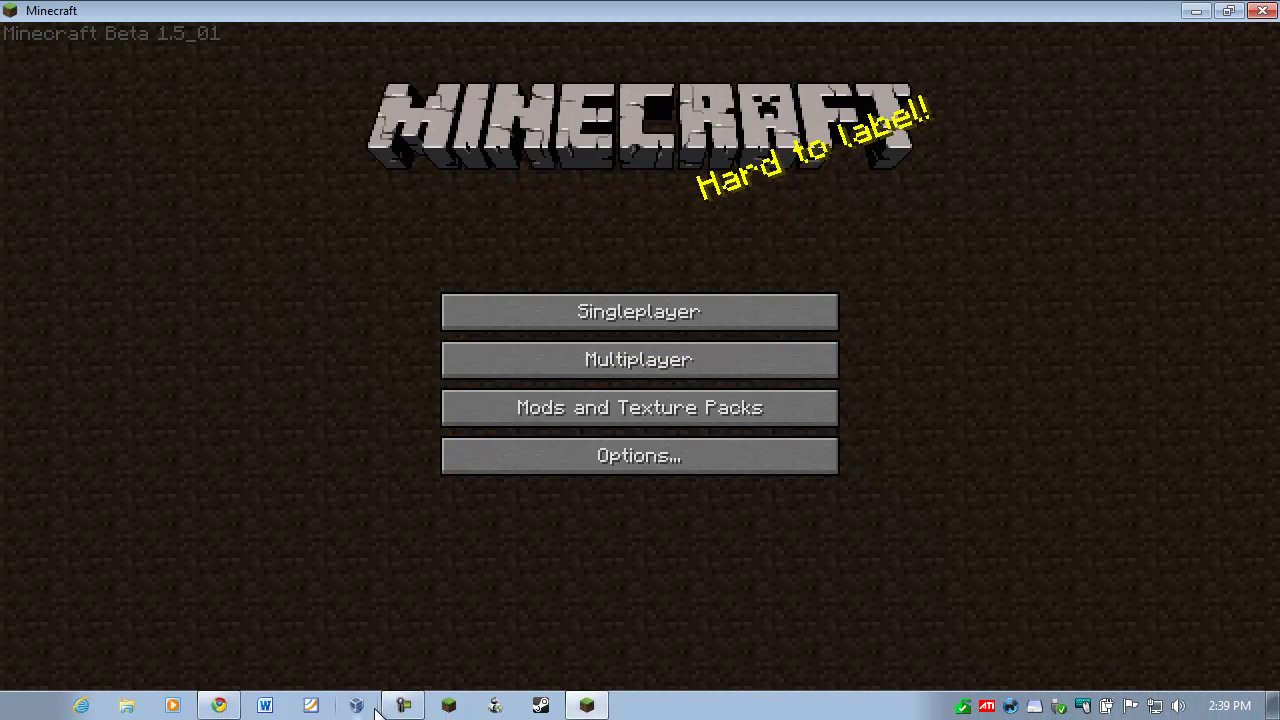
click(222, 706)
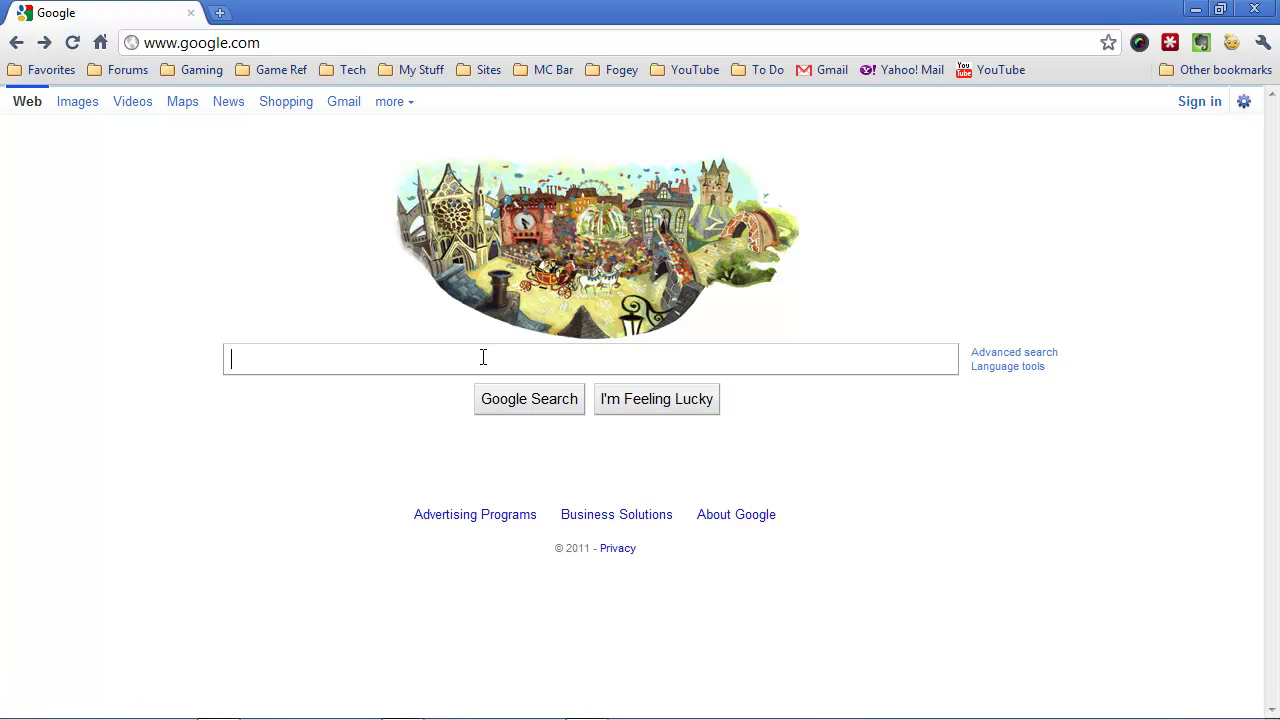
text(minecra)
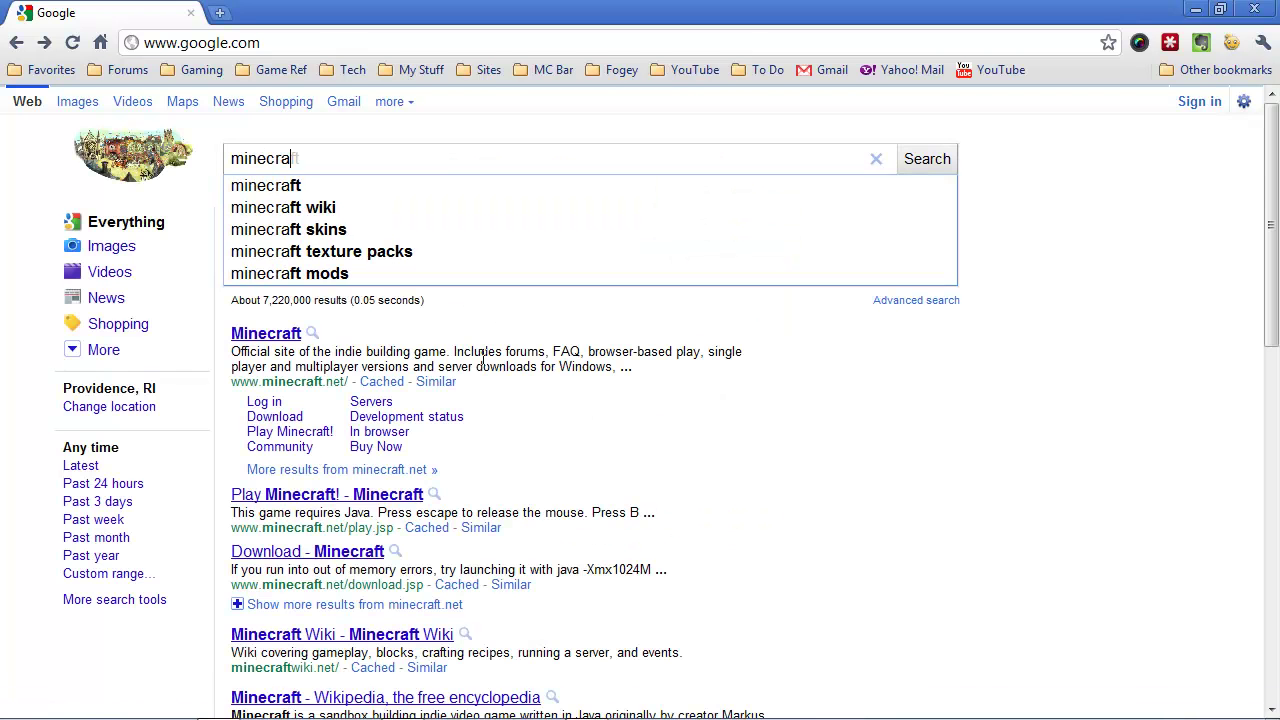
text(ft invedit)
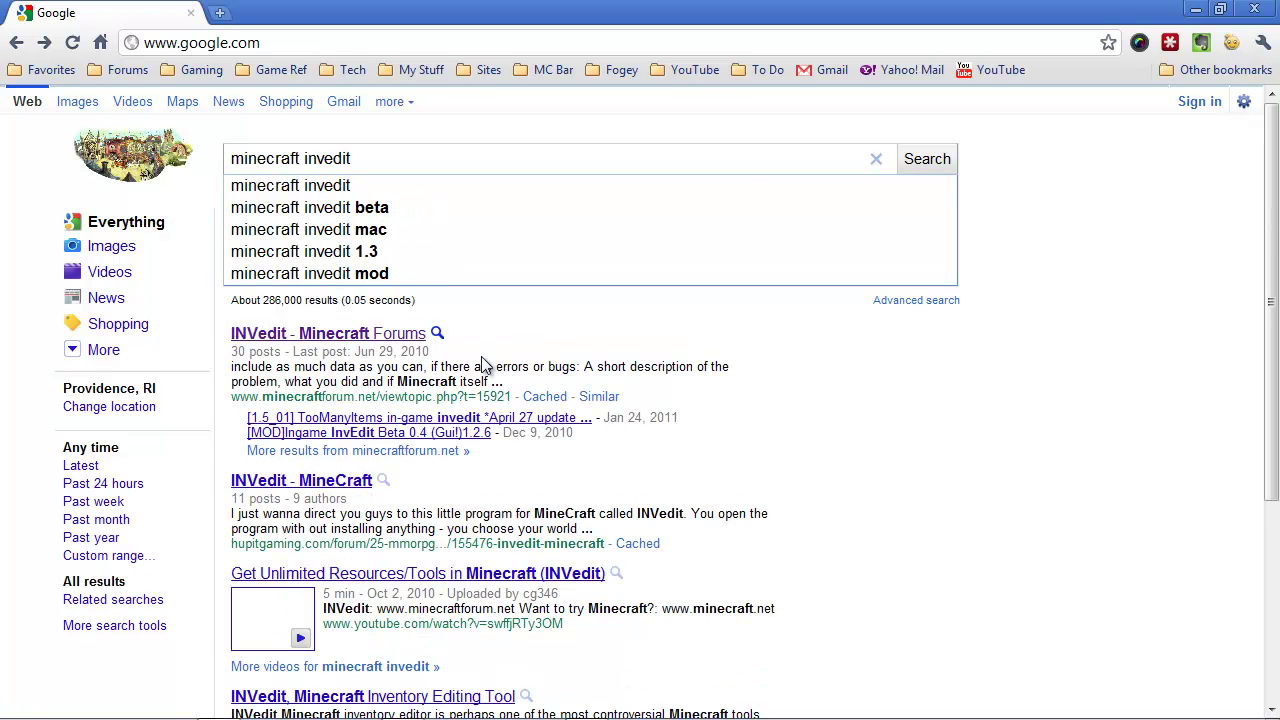
key(Return)
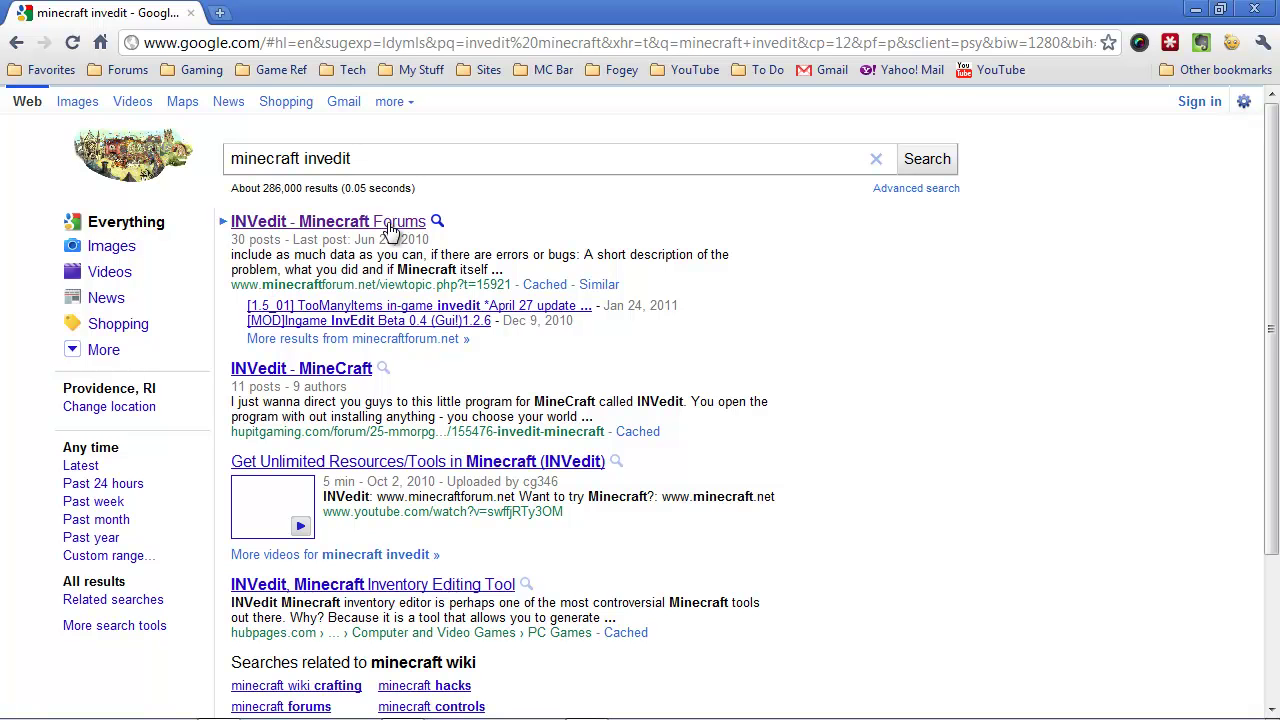
click(362, 224)
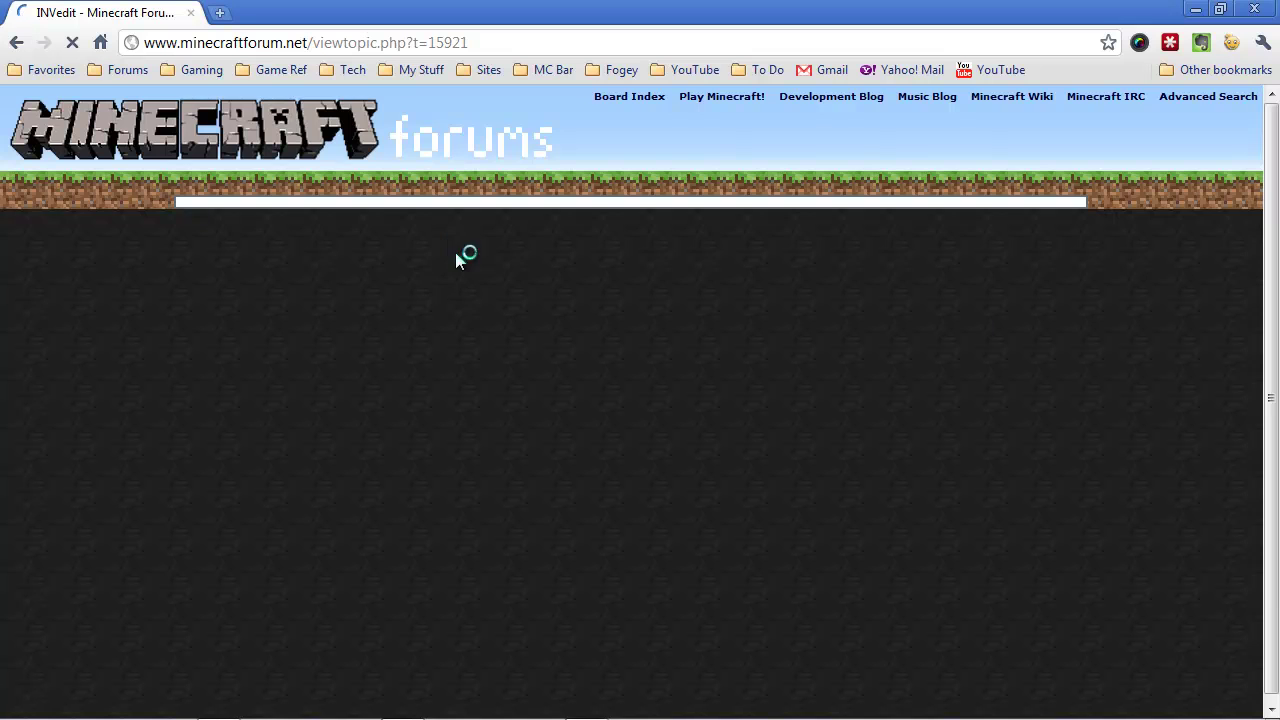
- Download INVedit from the thread's main download link and save INVedit.zip in the Chrome Downloads folder
scroll(736, 469, down, 1)
scroll(736, 469, down, 2)
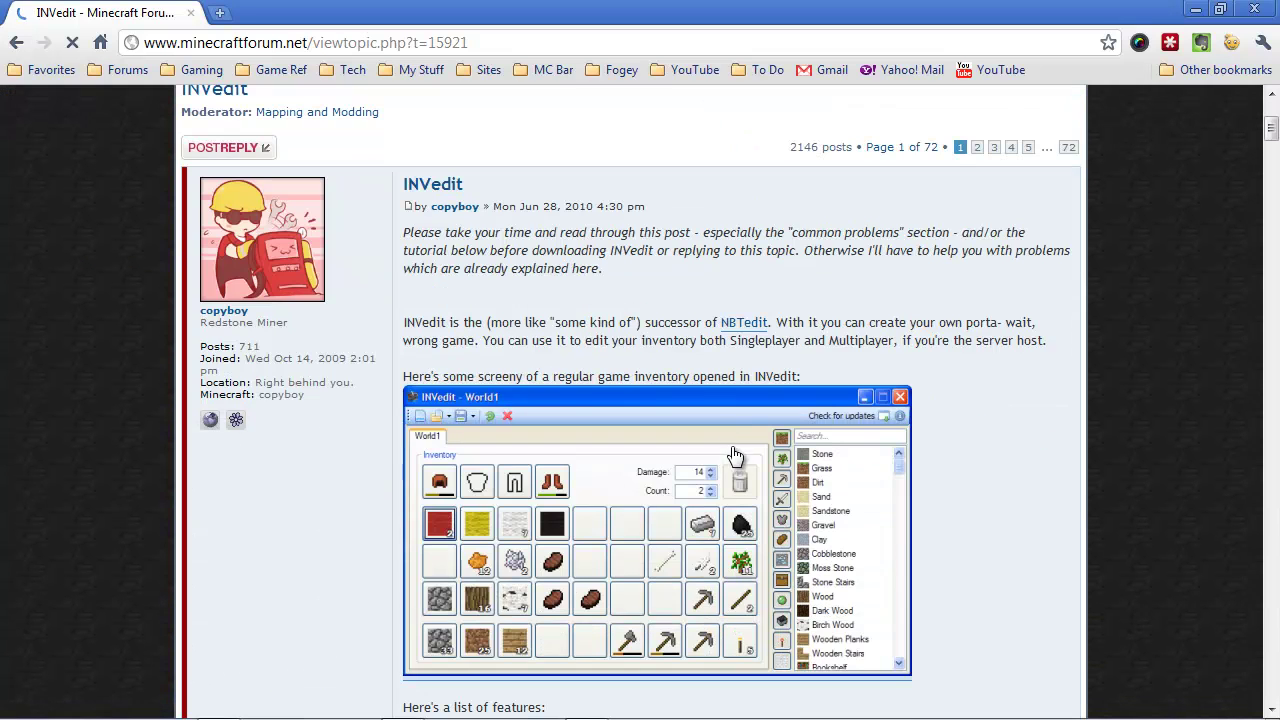
scroll(603, 342, down, 4)
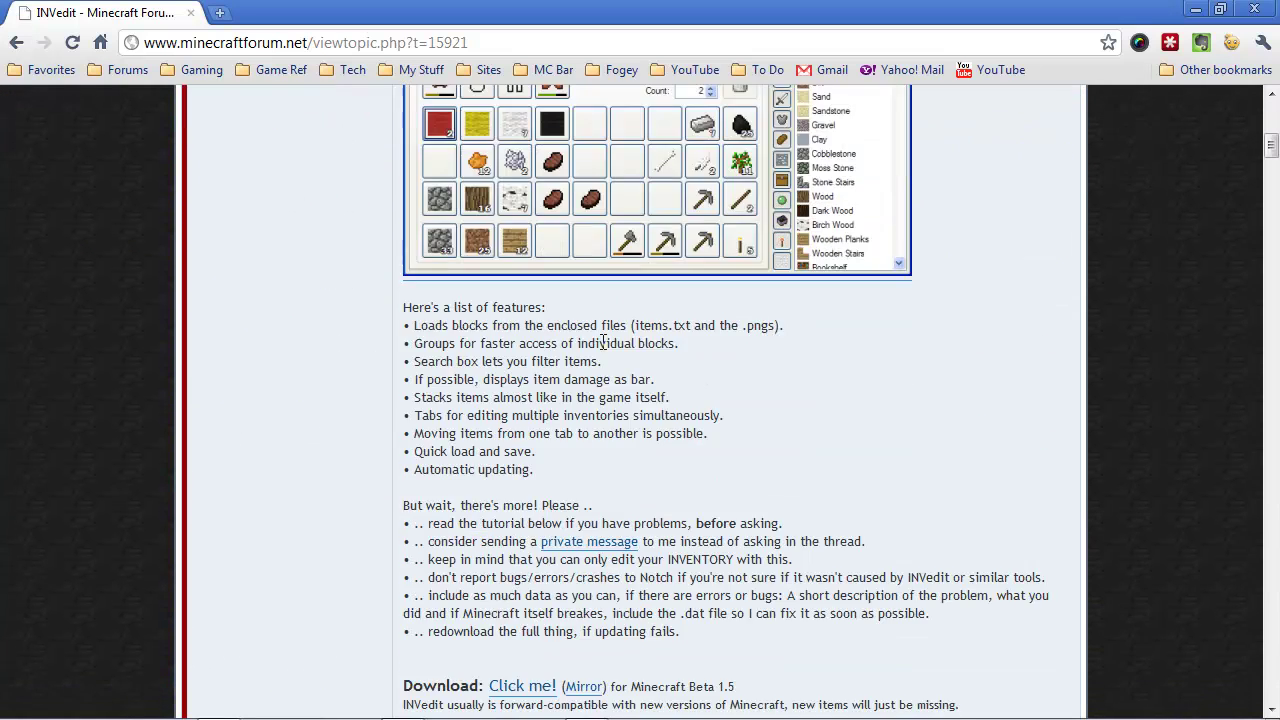
scroll(603, 342, down, 3)
click(527, 393)
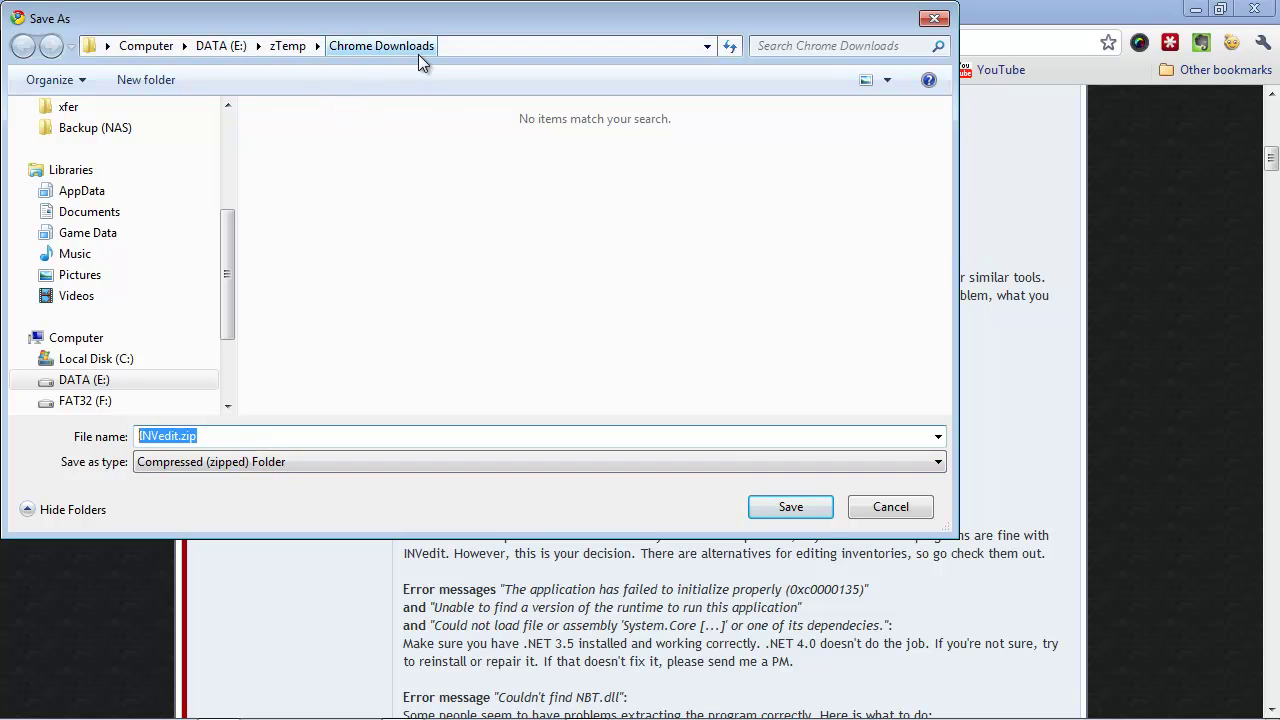
click(811, 515)
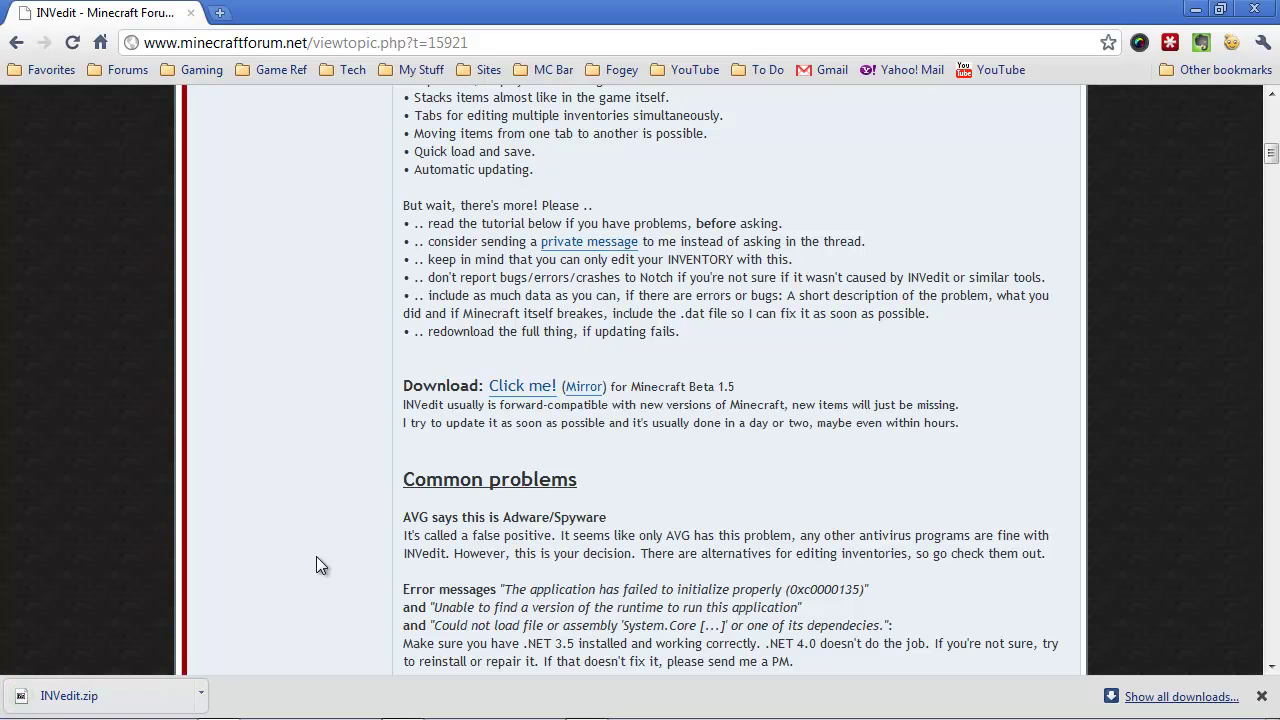
- Show the downloaded INVedit.zip in its folder and extract it there with 7-Zip
click(201, 700)
click(245, 674)
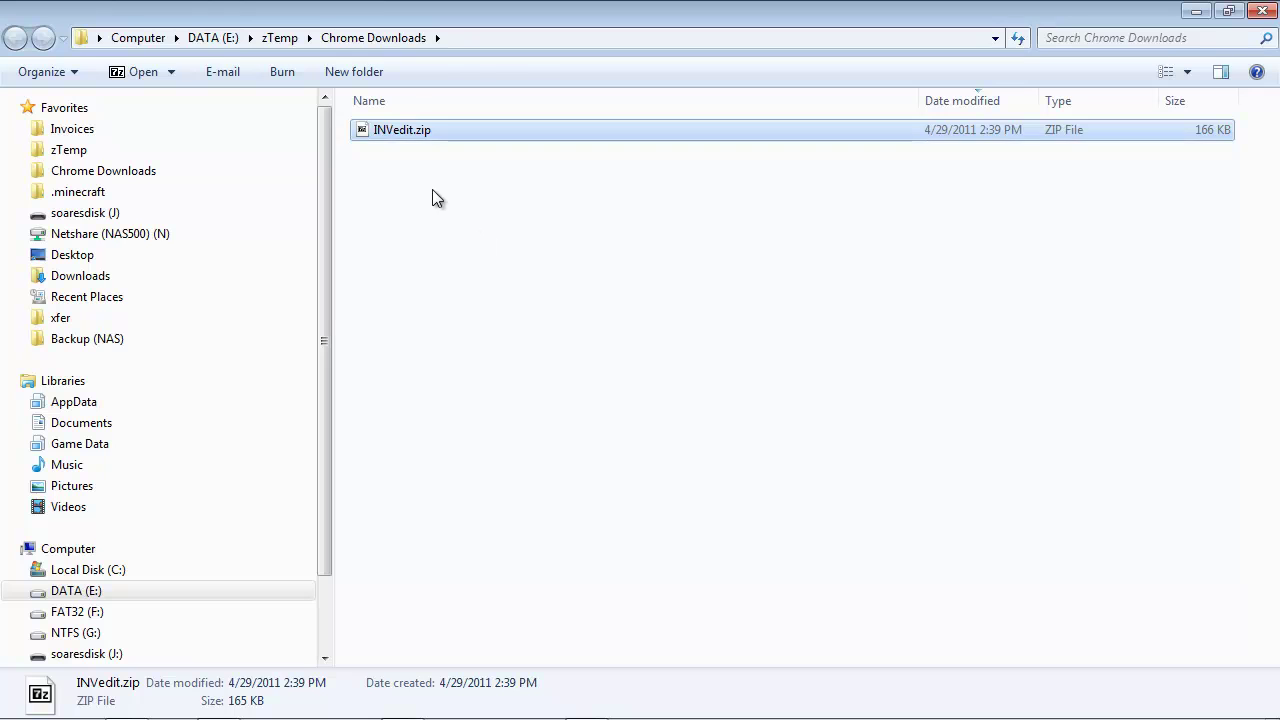
click(430, 184)
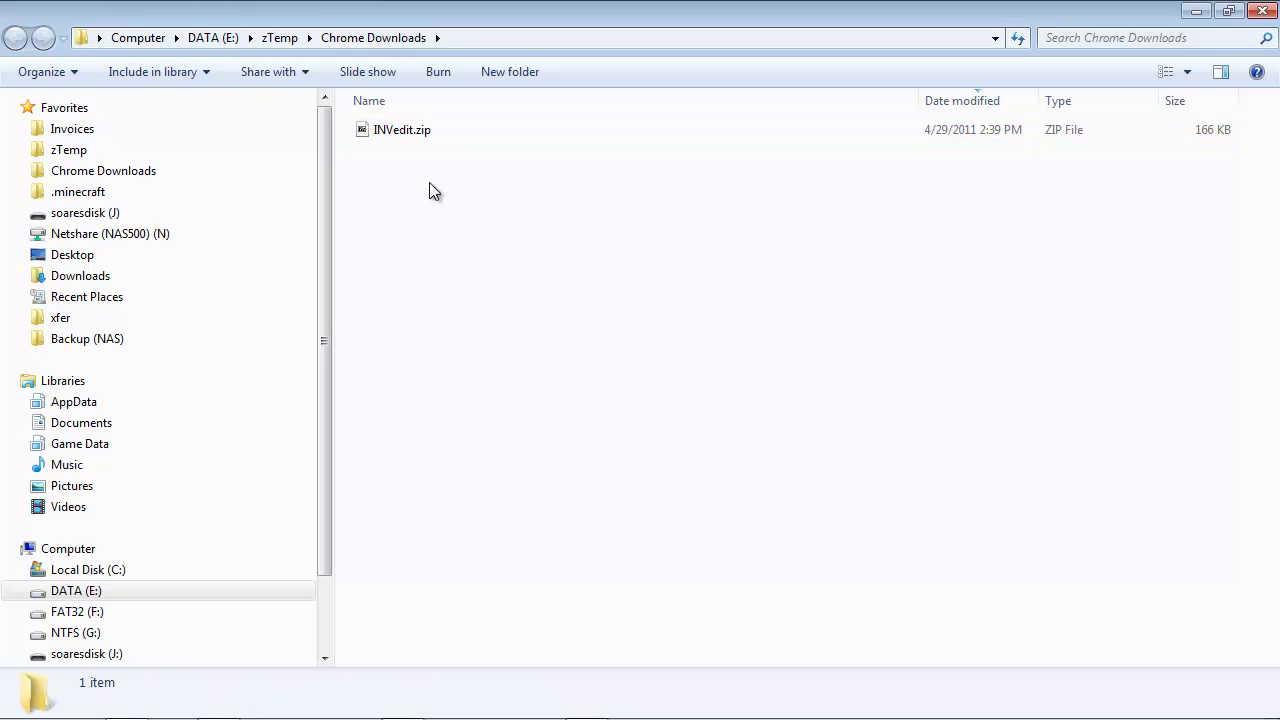
right_click(404, 136)
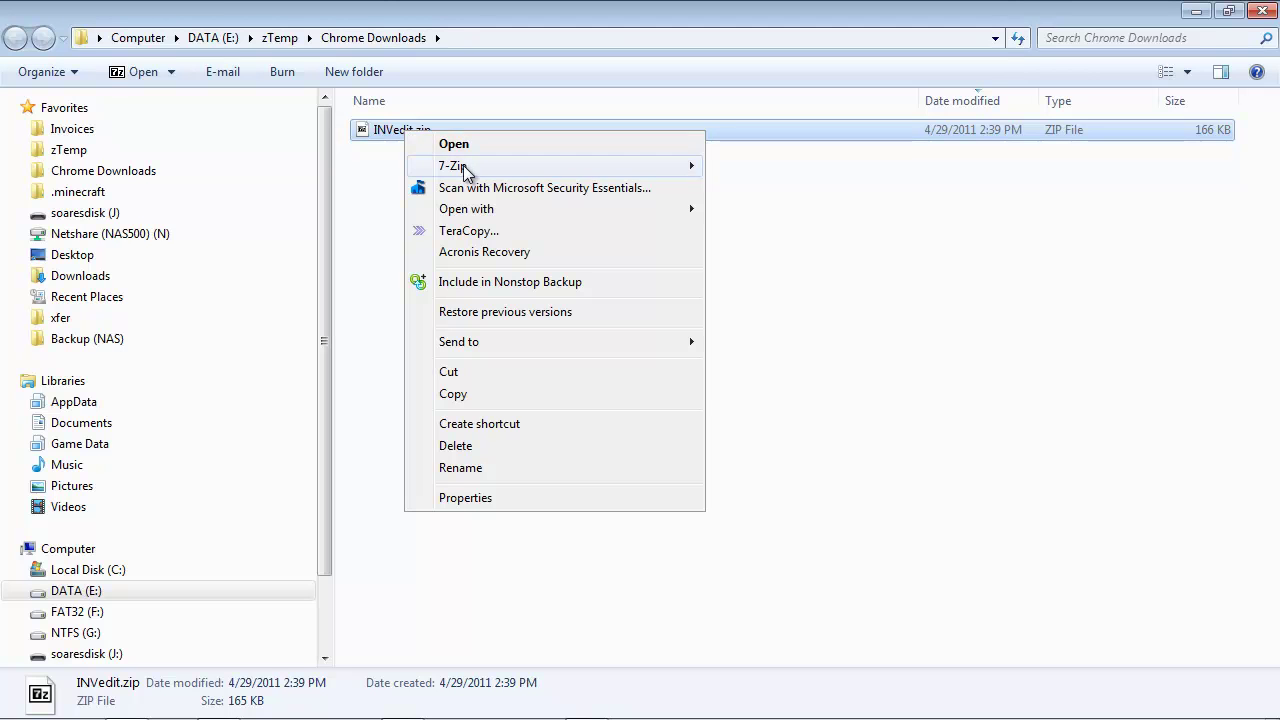
mouse_move(465, 170)
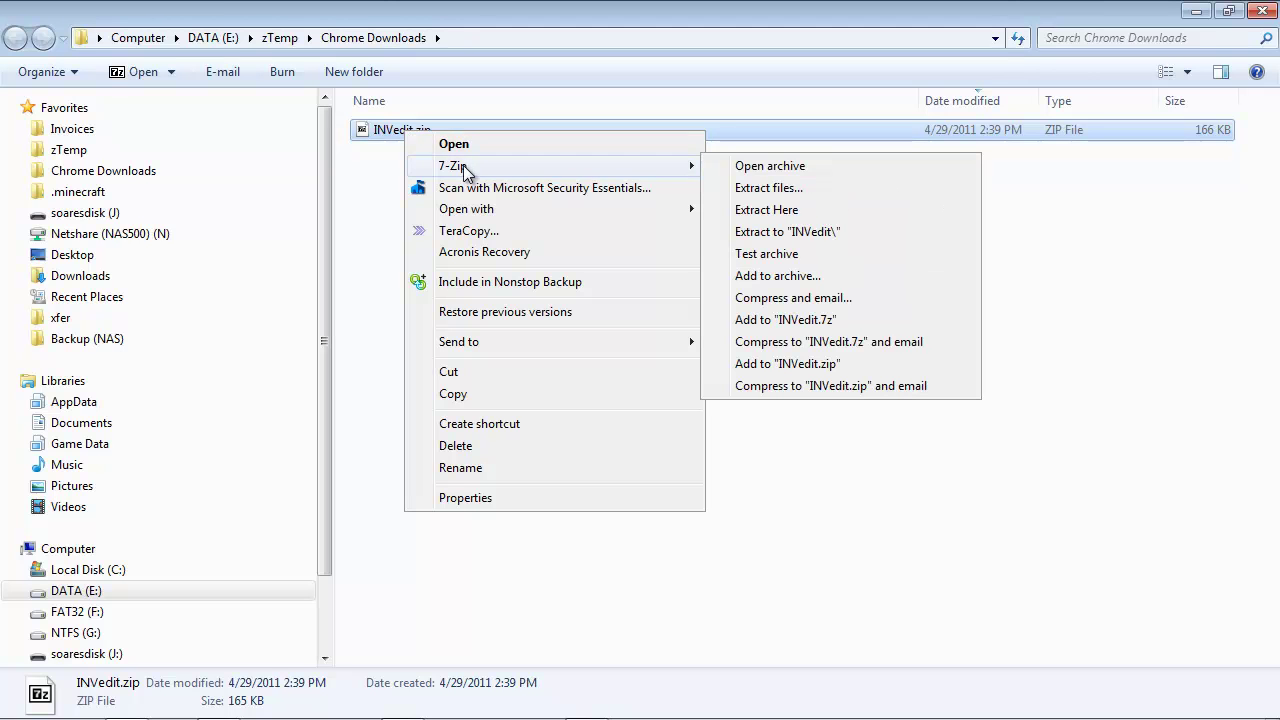
click(766, 209)
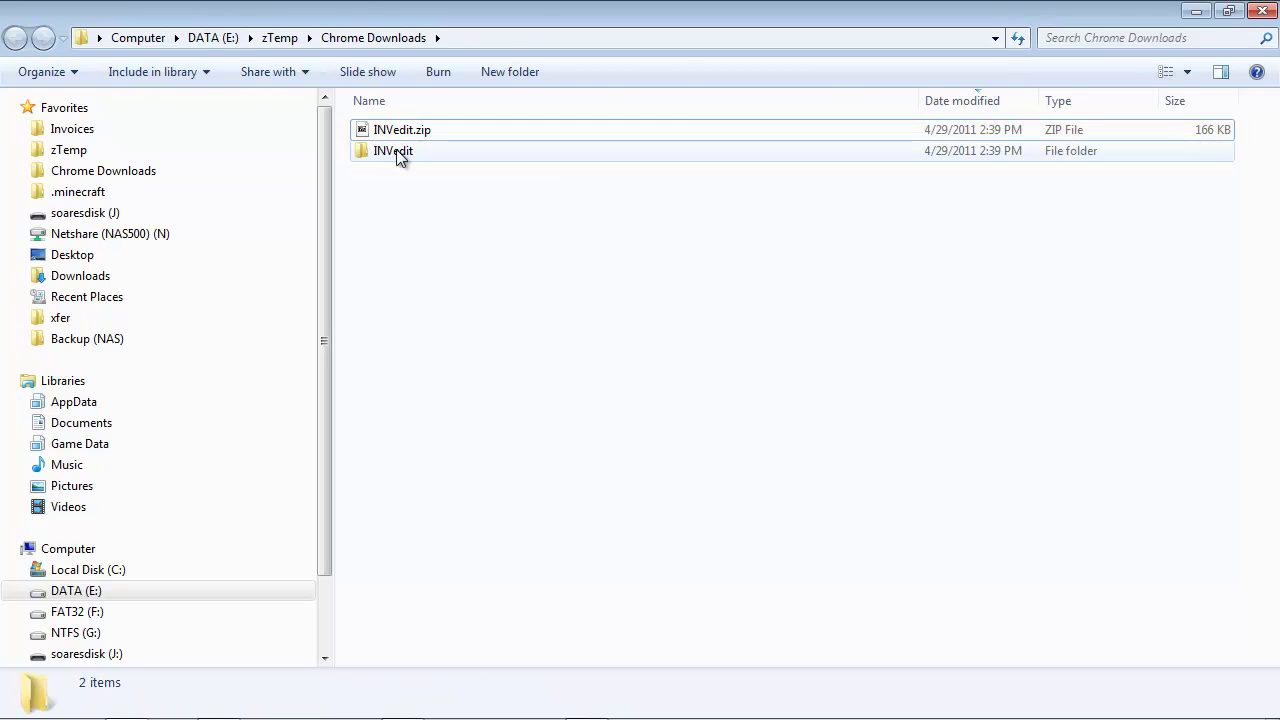
- Launch INVedit.exe from the extracted INVedit folder and move its window toward the middle of the screen
double_click(400, 155)
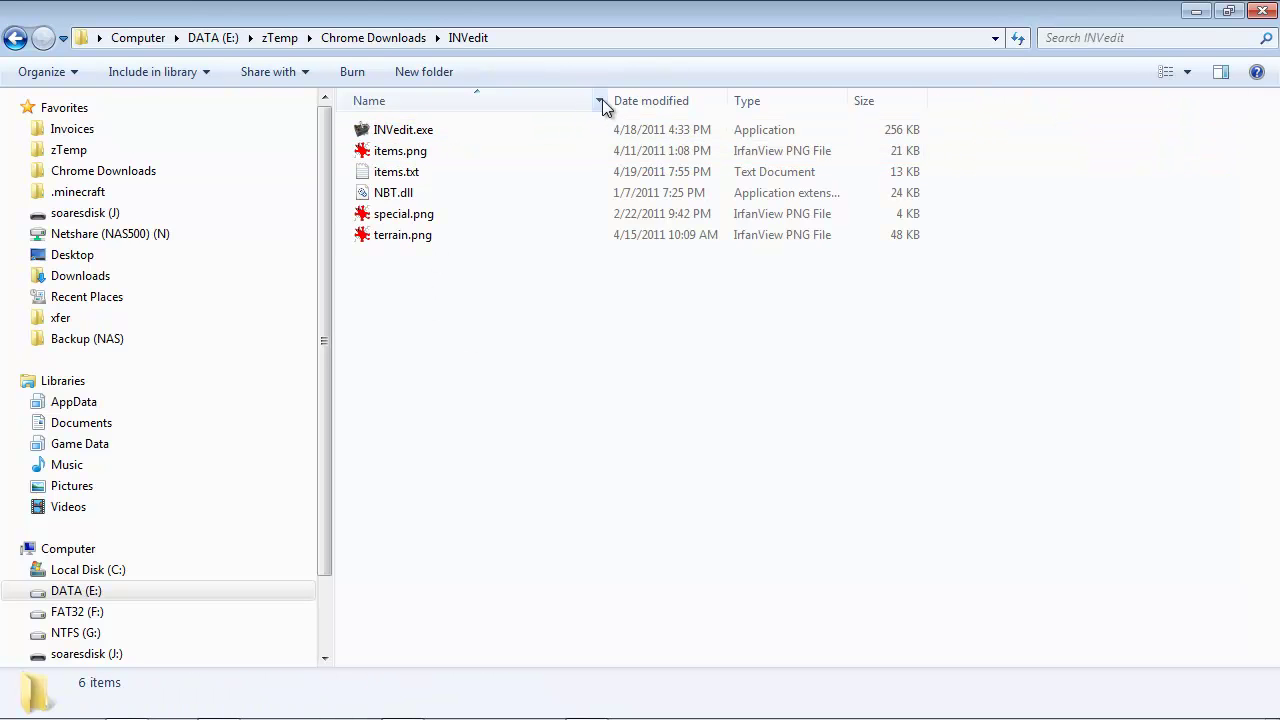
drag(607, 98, 529, 98)
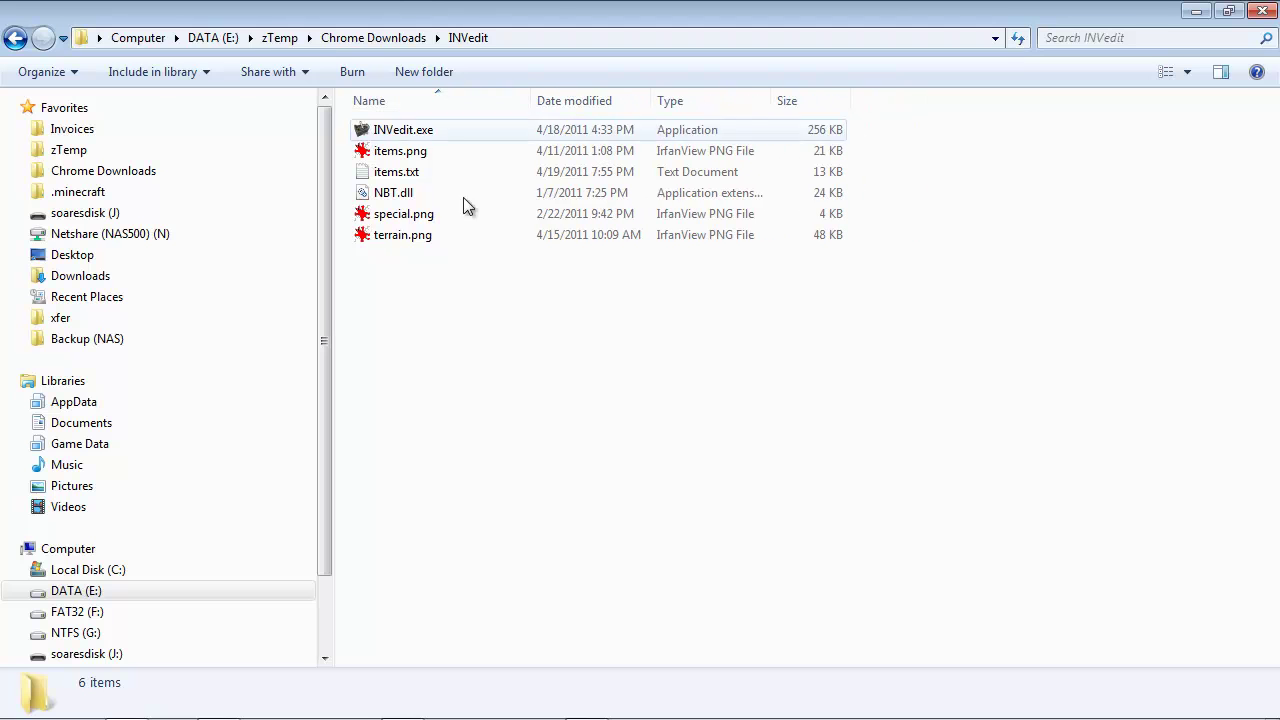
double_click(395, 135)
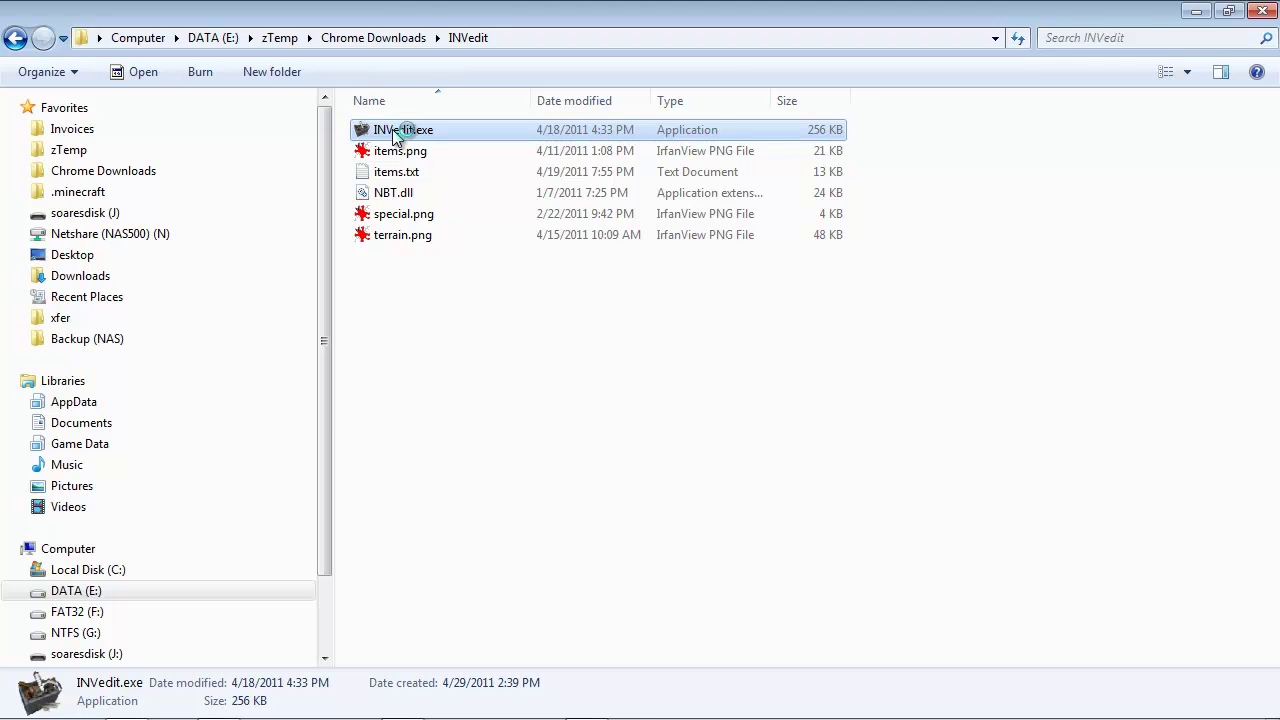
drag(390, 64, 703, 226)
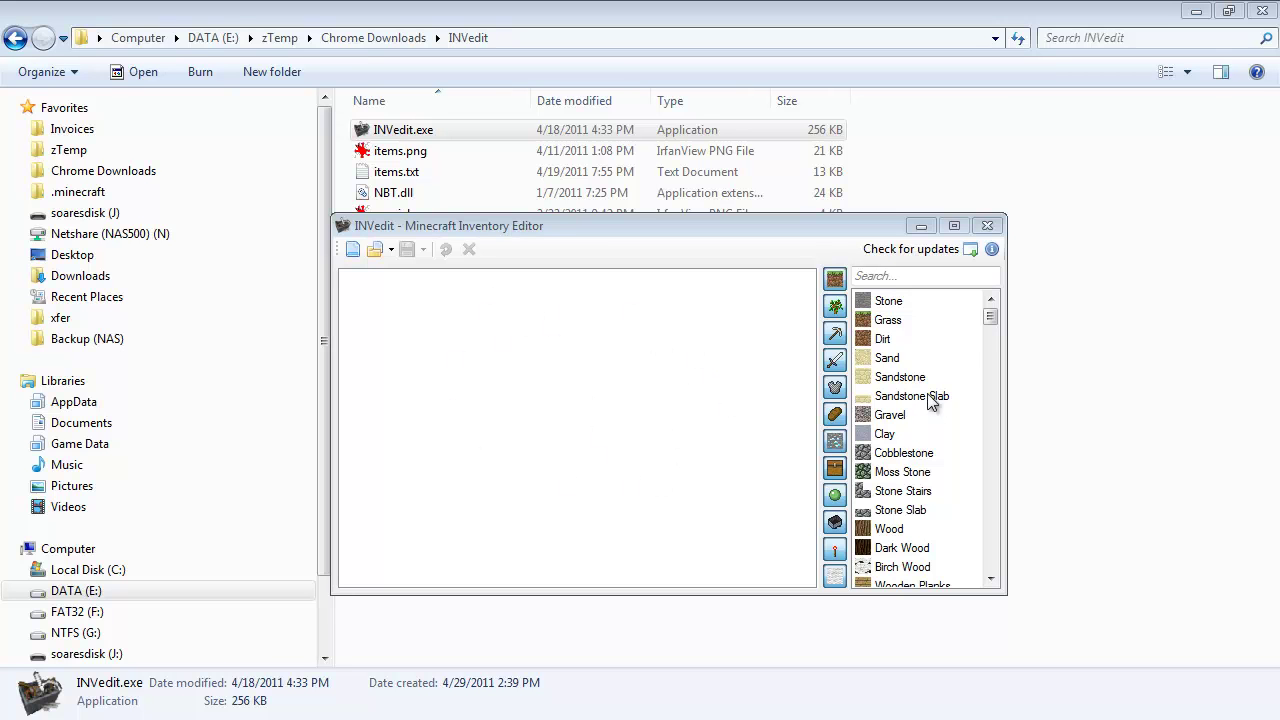
- Look over INVedit's item list and its program version information, closing the information window
mouse_move(983, 319)
mouse_down()
mouse_move(994, 545)
mouse_move(1005, 318)
mouse_up()
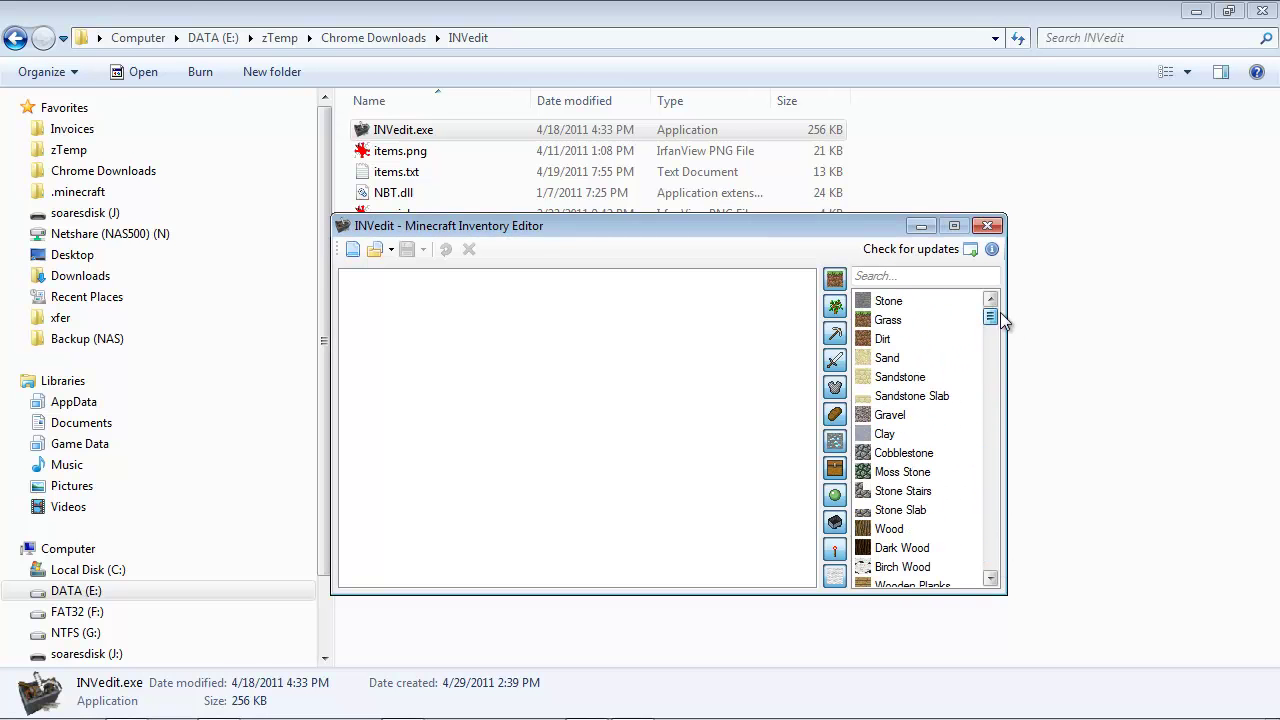
click(992, 250)
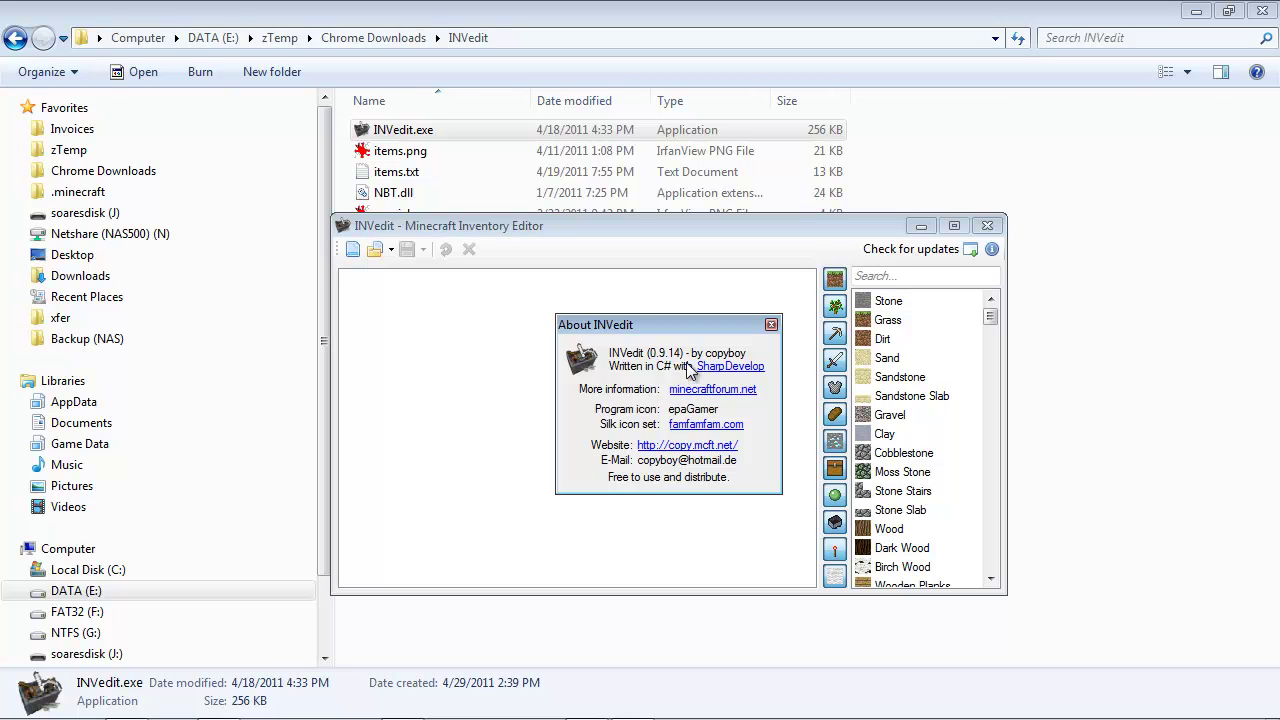
click(771, 324)
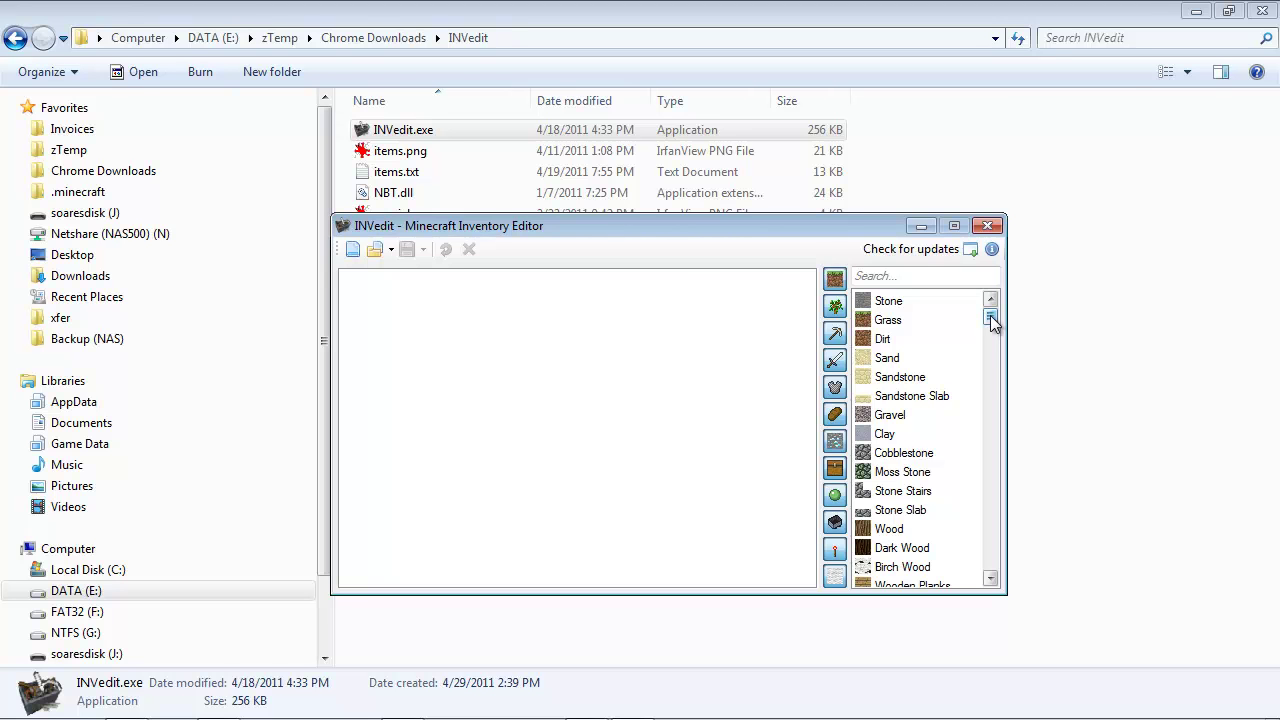
mouse_move(990, 315)
mouse_down()
mouse_move(990, 346)
mouse_move(990, 315)
mouse_up()
- Open the "Tutorial World" inventory and add Clay to the eighth slot of the second row below the armor
click(392, 250)
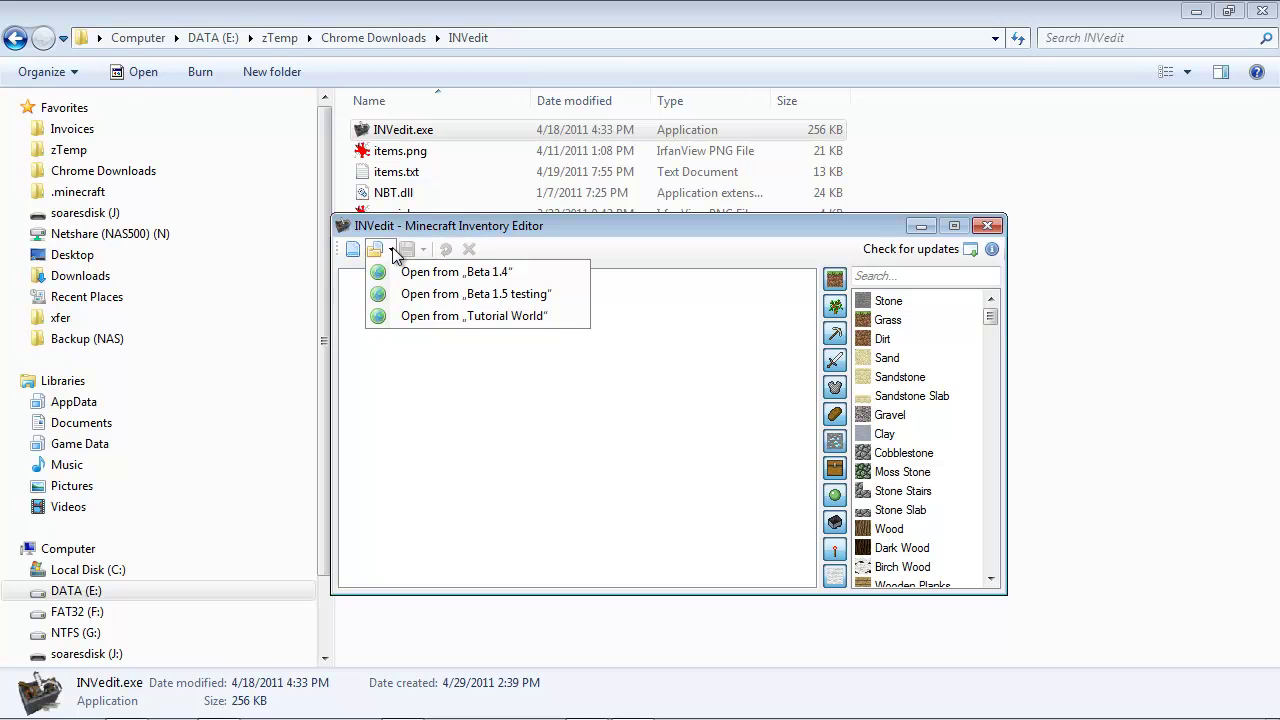
click(471, 316)
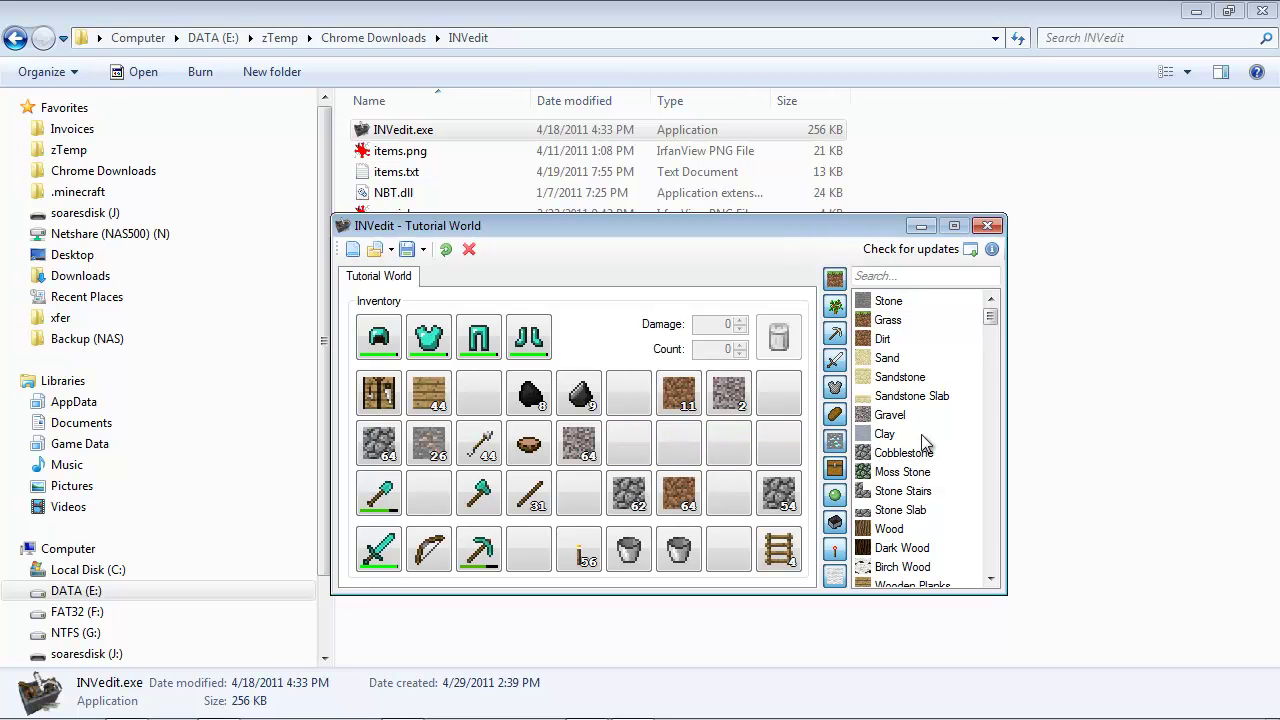
click(878, 437)
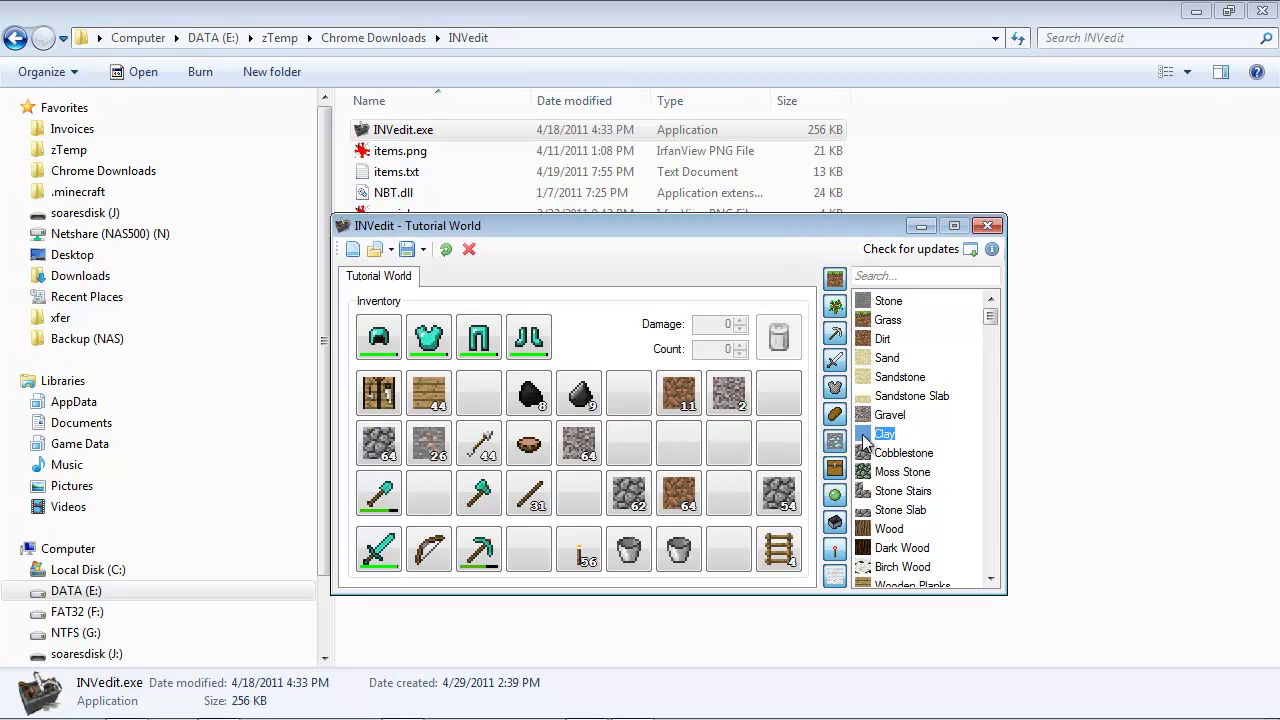
drag(866, 443, 738, 445)
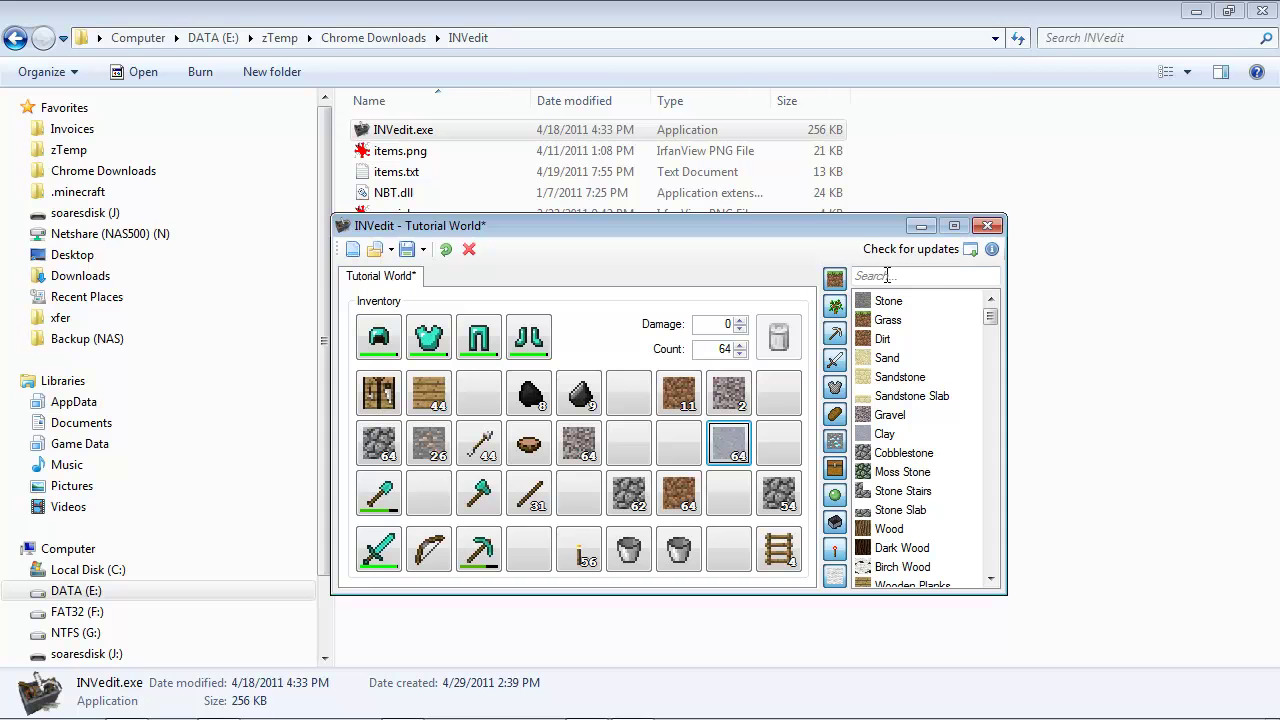
- Filter the item list by "sn" and add Snowball to the last slot of the first row below the armor
click(893, 279)
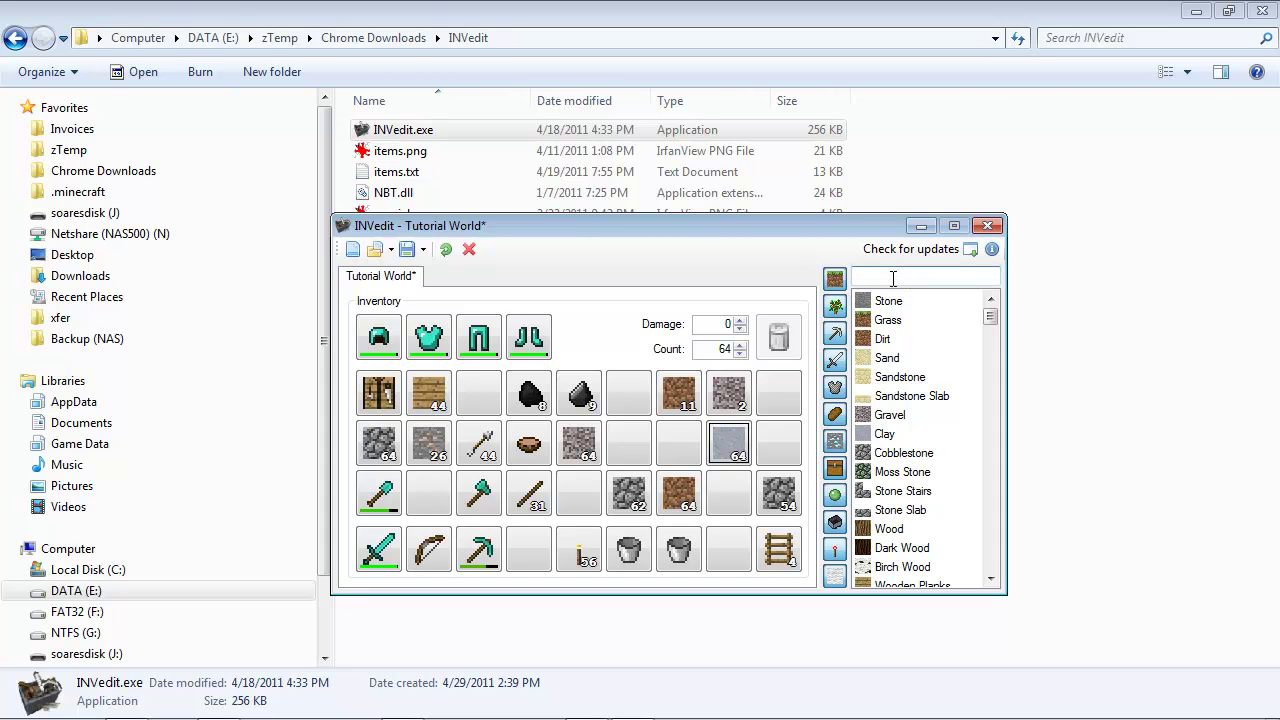
mouse_move(991, 318)
mouse_down()
mouse_move(1003, 513)
mouse_move(991, 314)
mouse_up()
click(924, 274)
text(sn)
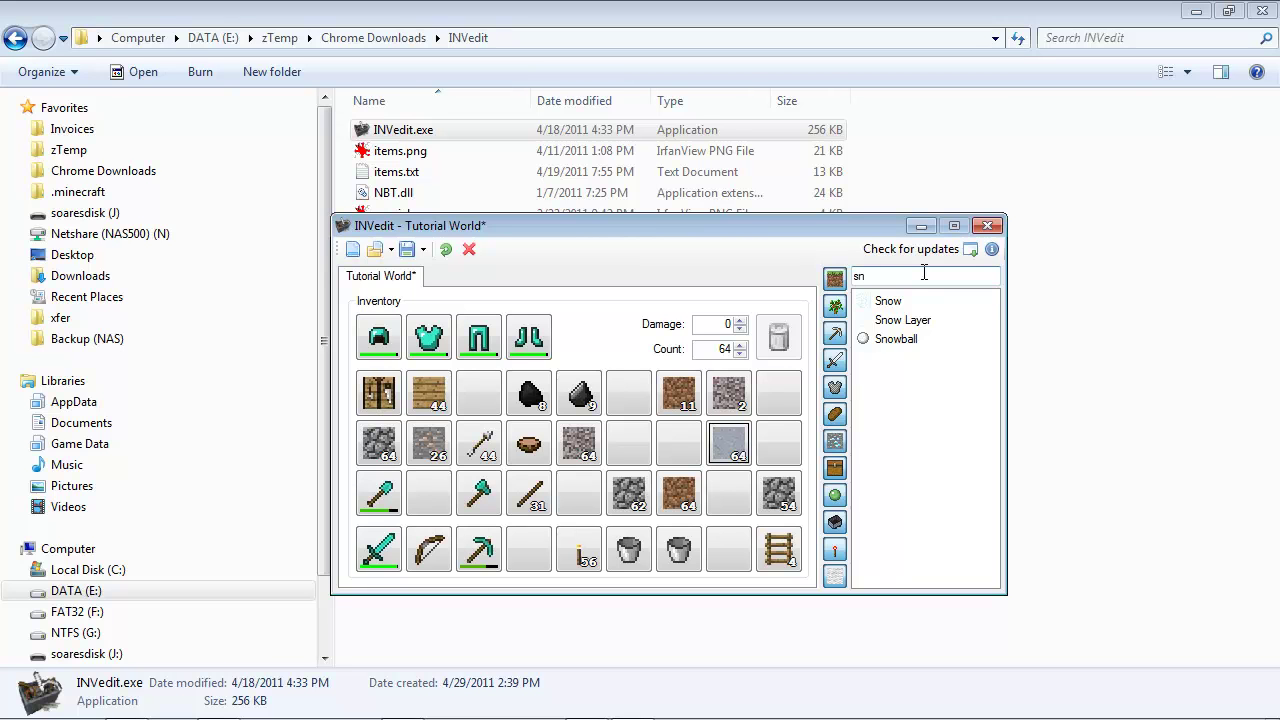
drag(876, 342, 788, 400)
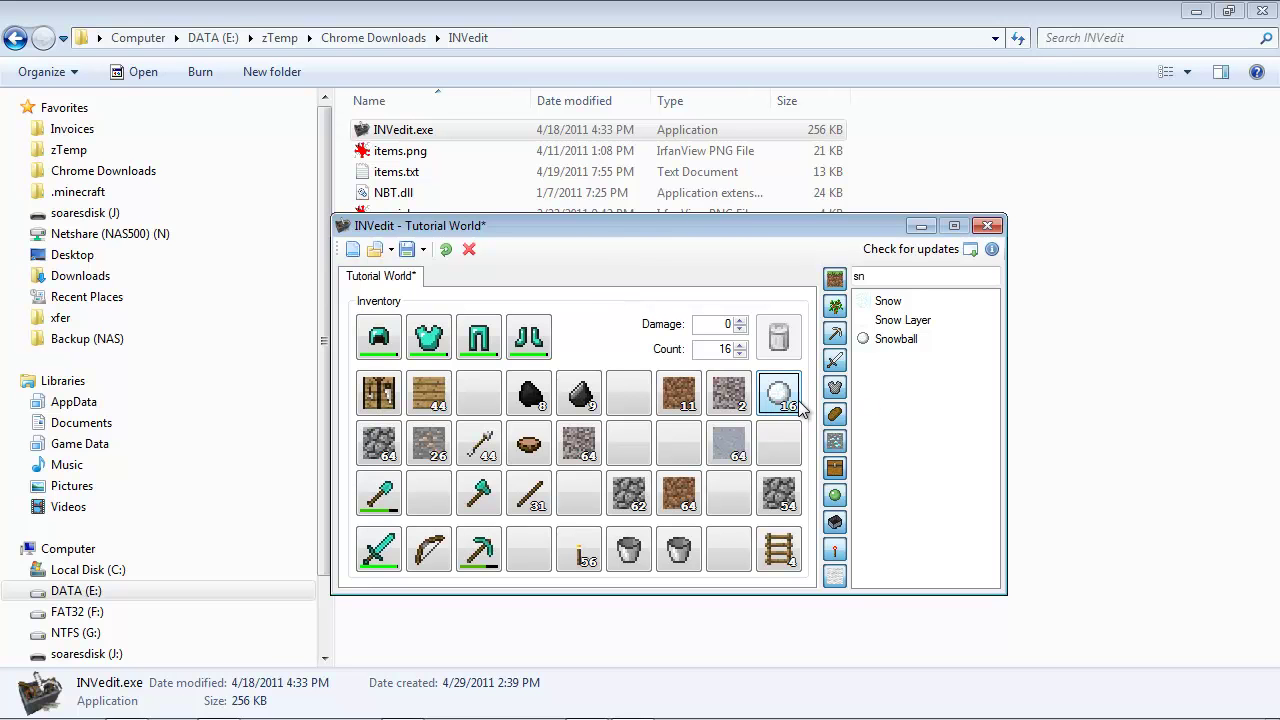
- Clear the item search, filter the list by "sn" and by "dia", and clear the filter again
click(892, 278)
key(BackSpace)
key(BackSpace)
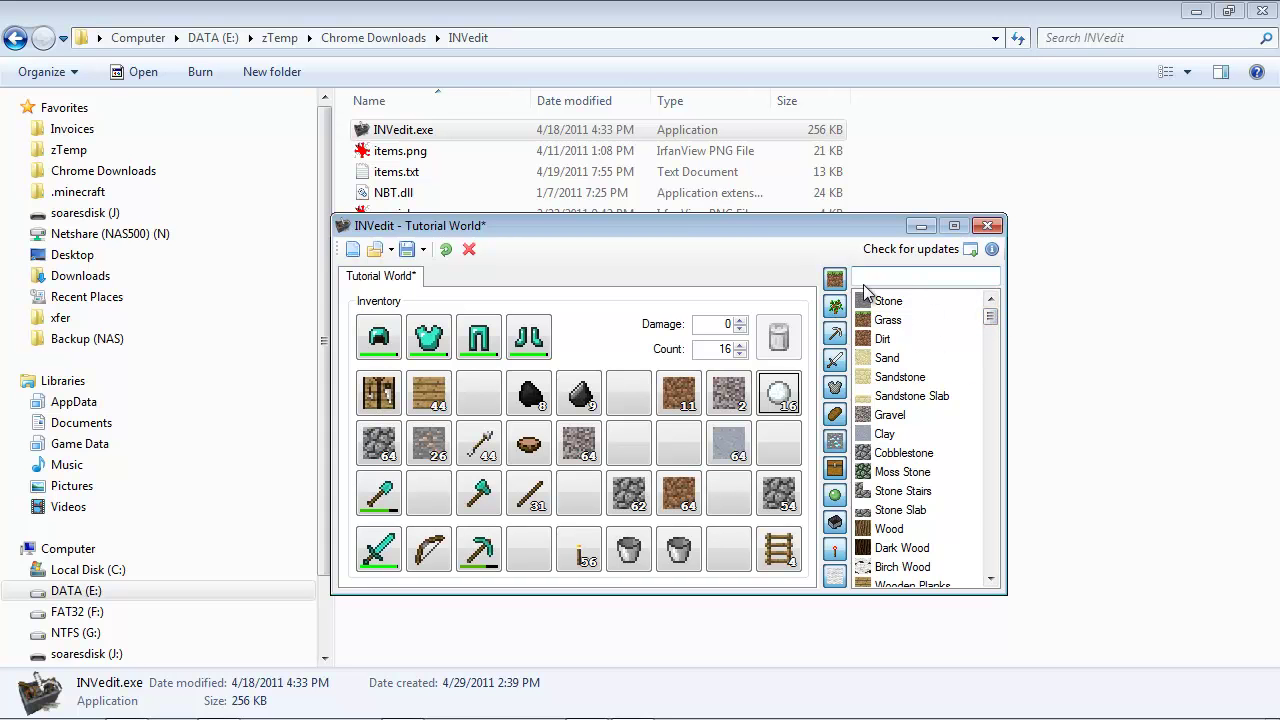
text(sn)
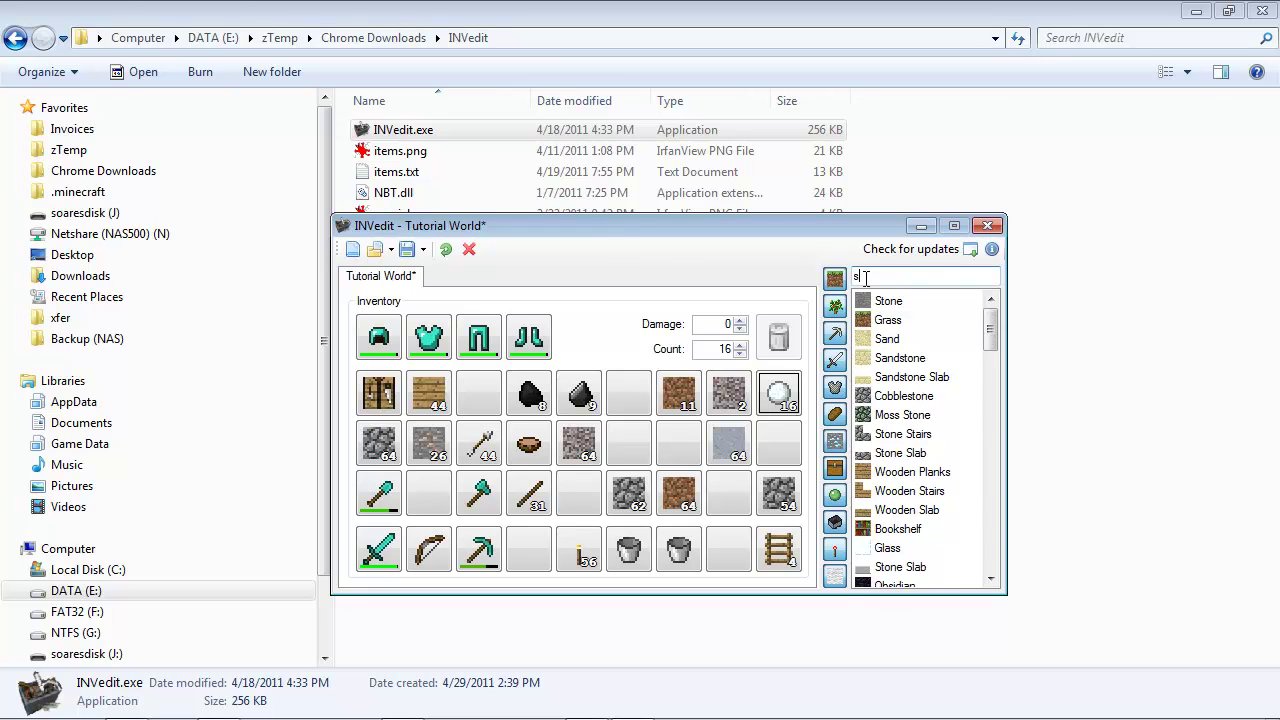
key(BackSpace)
key(BackSpace)
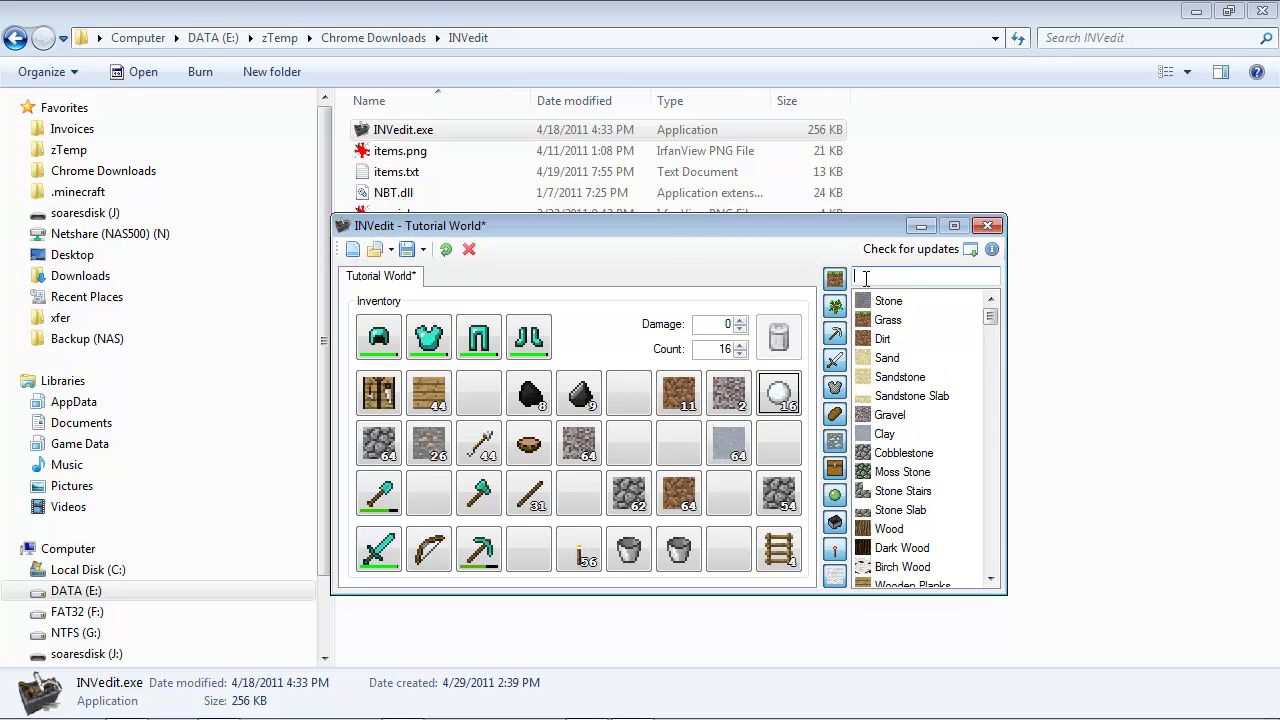
text(dia)
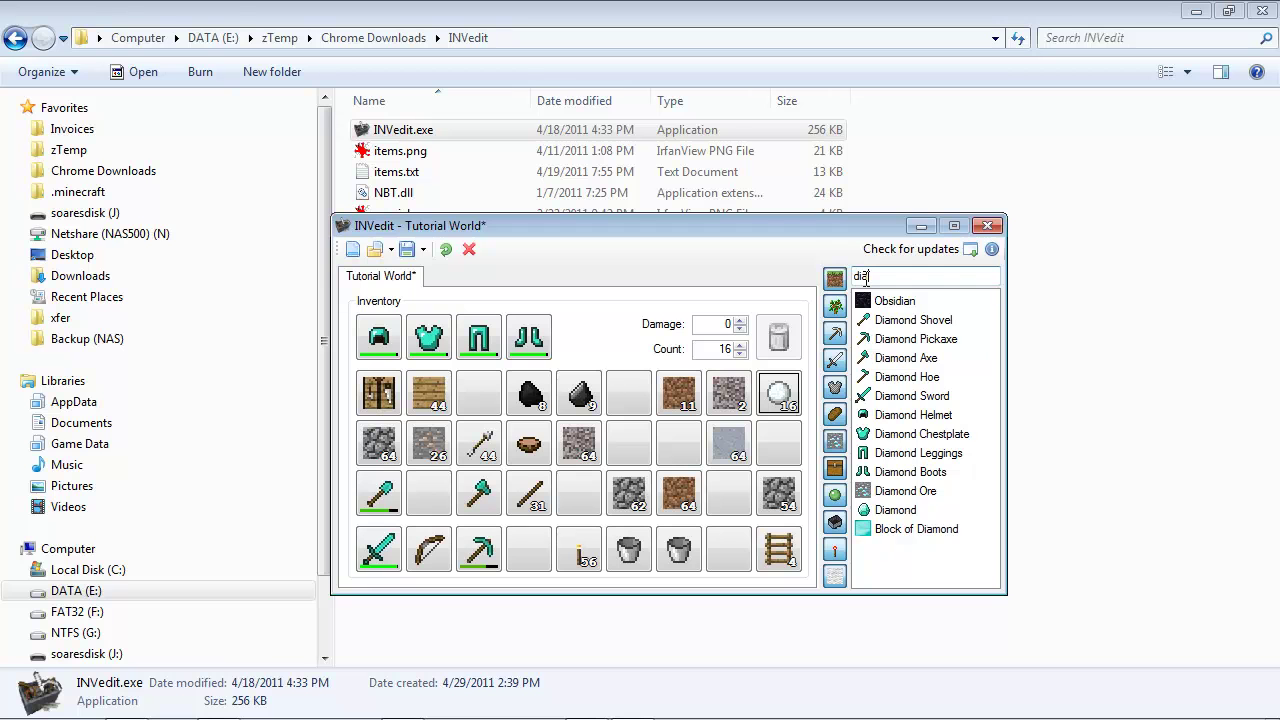
key(BackSpace)
key(BackSpace)
key(BackSpace)
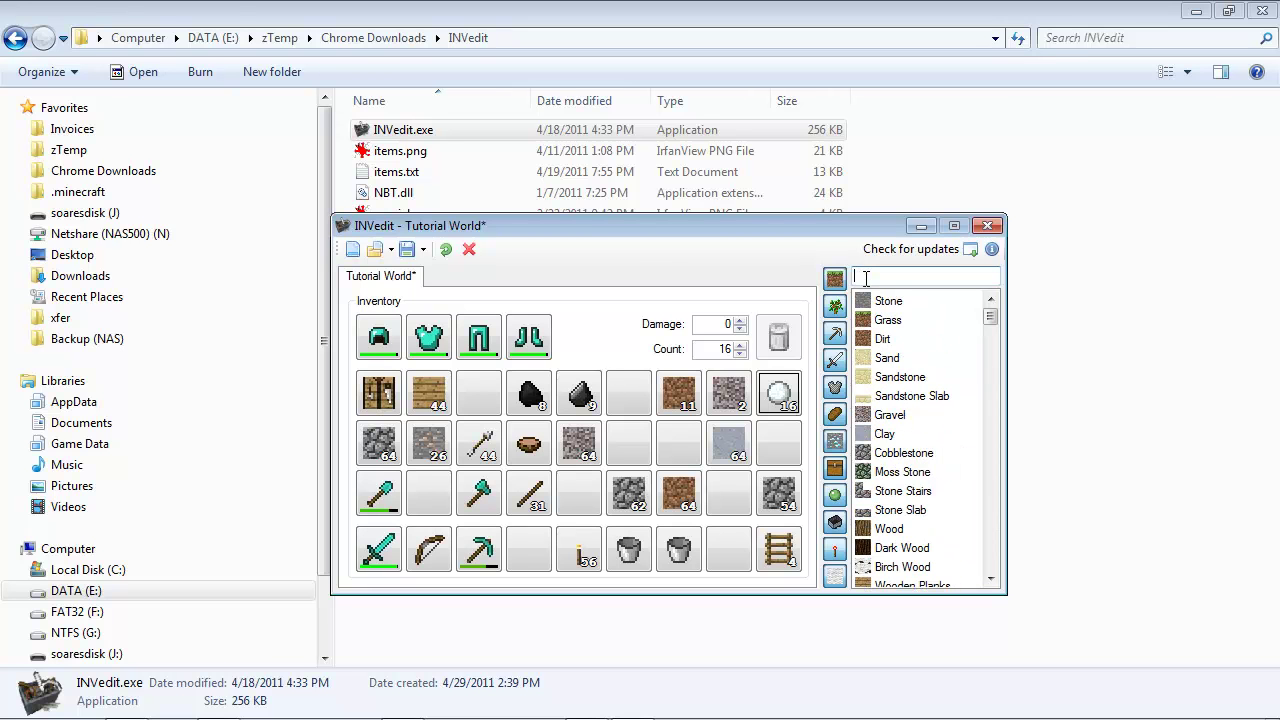
- Browse the tools, food, armor and materials categories in the item list, restoring the full list after each one
click(836, 336)
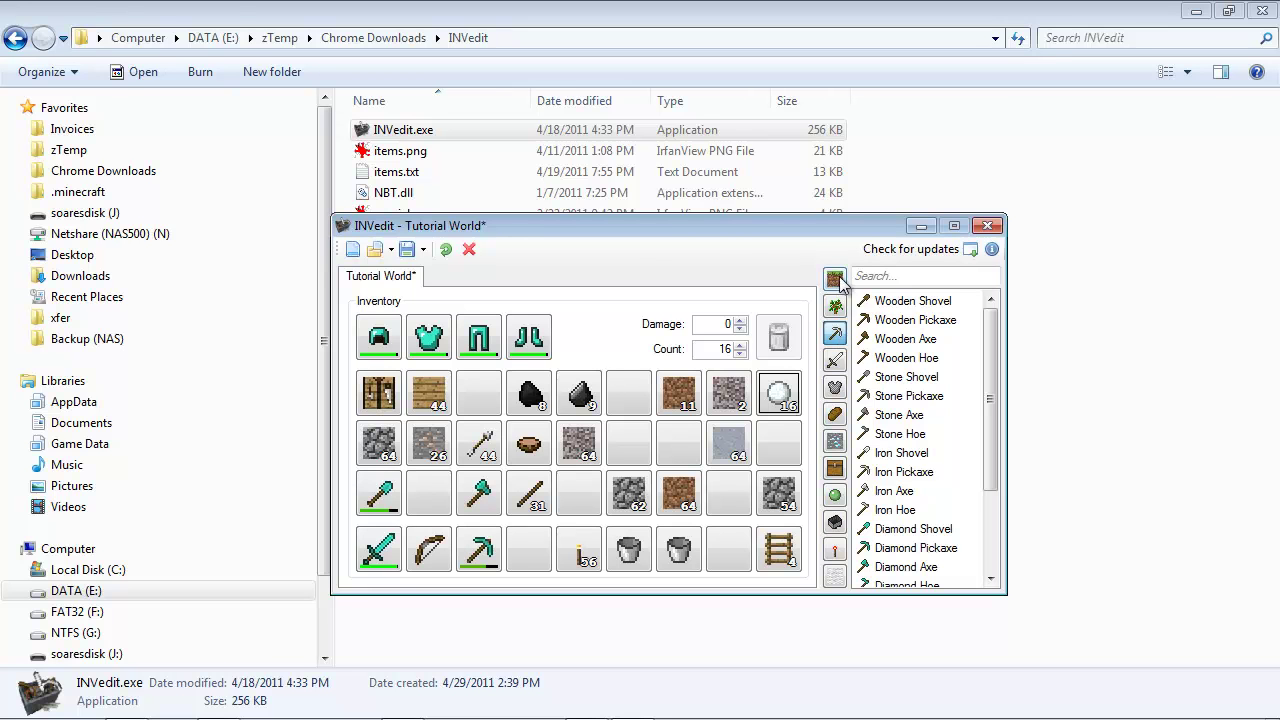
drag(995, 335, 874, 349)
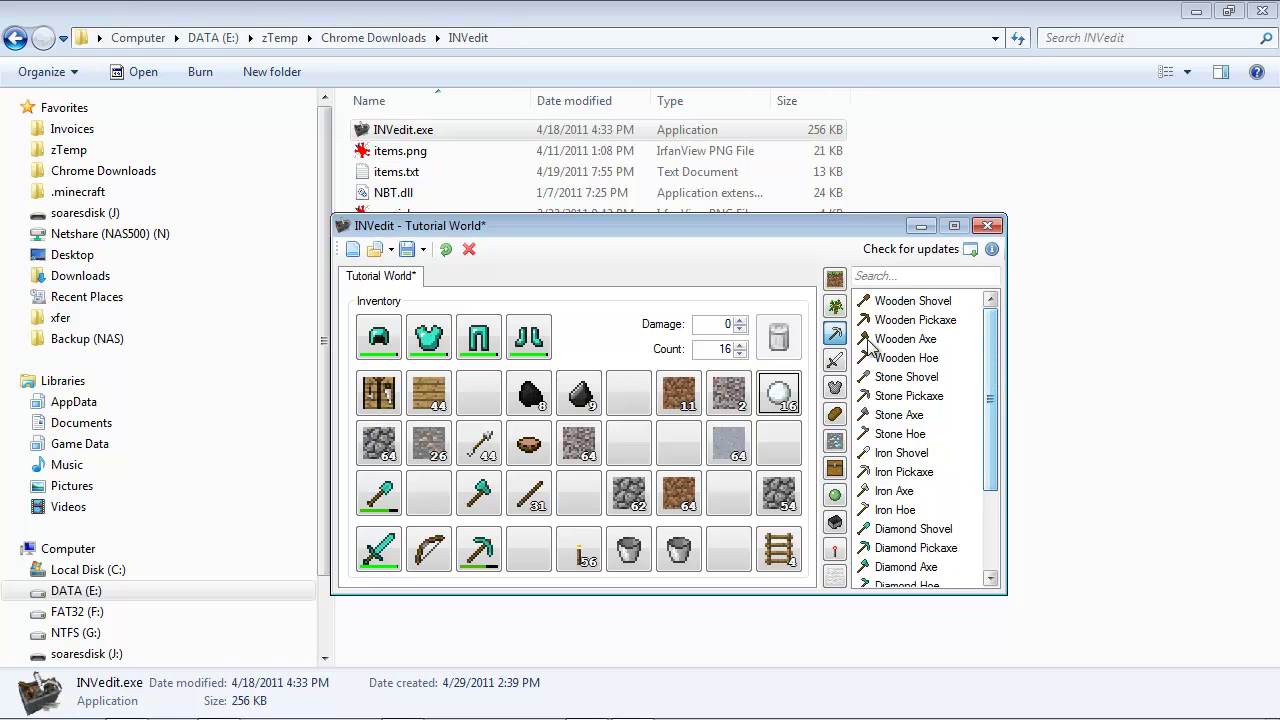
click(837, 342)
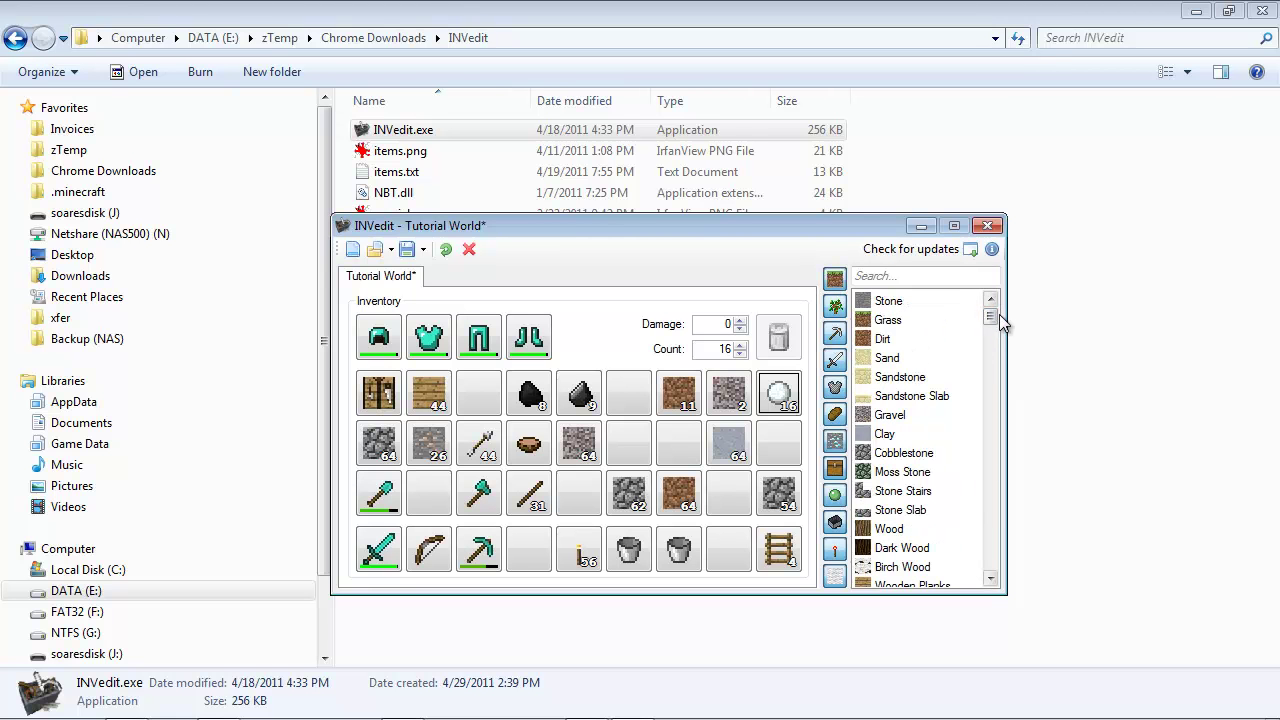
mouse_move(991, 318)
mouse_down()
mouse_move(991, 449)
mouse_move(993, 316)
mouse_up()
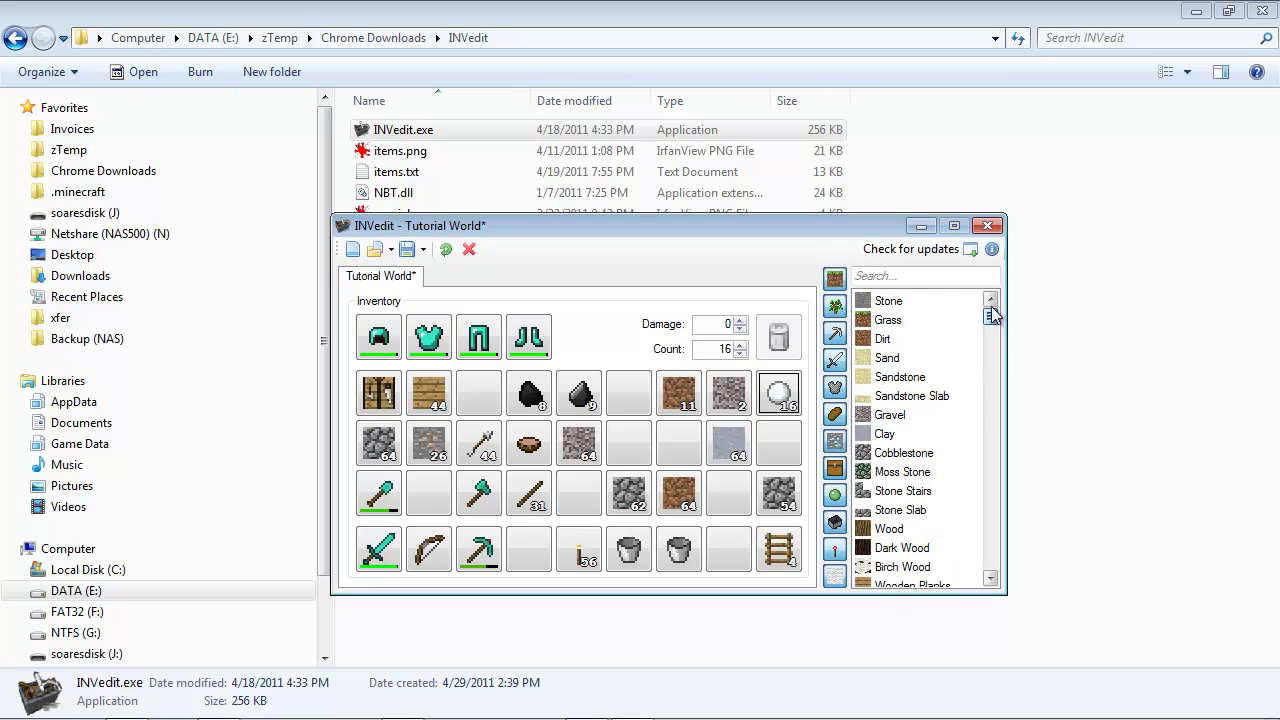
click(838, 418)
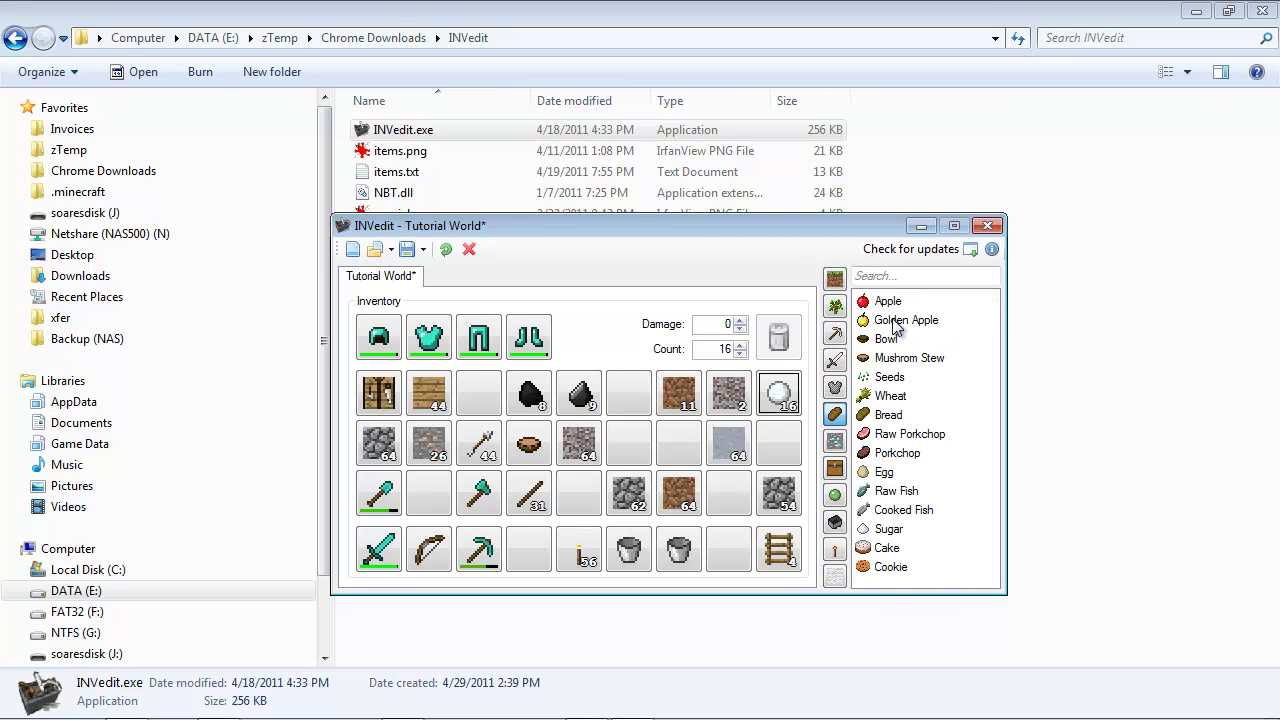
click(838, 420)
click(835, 390)
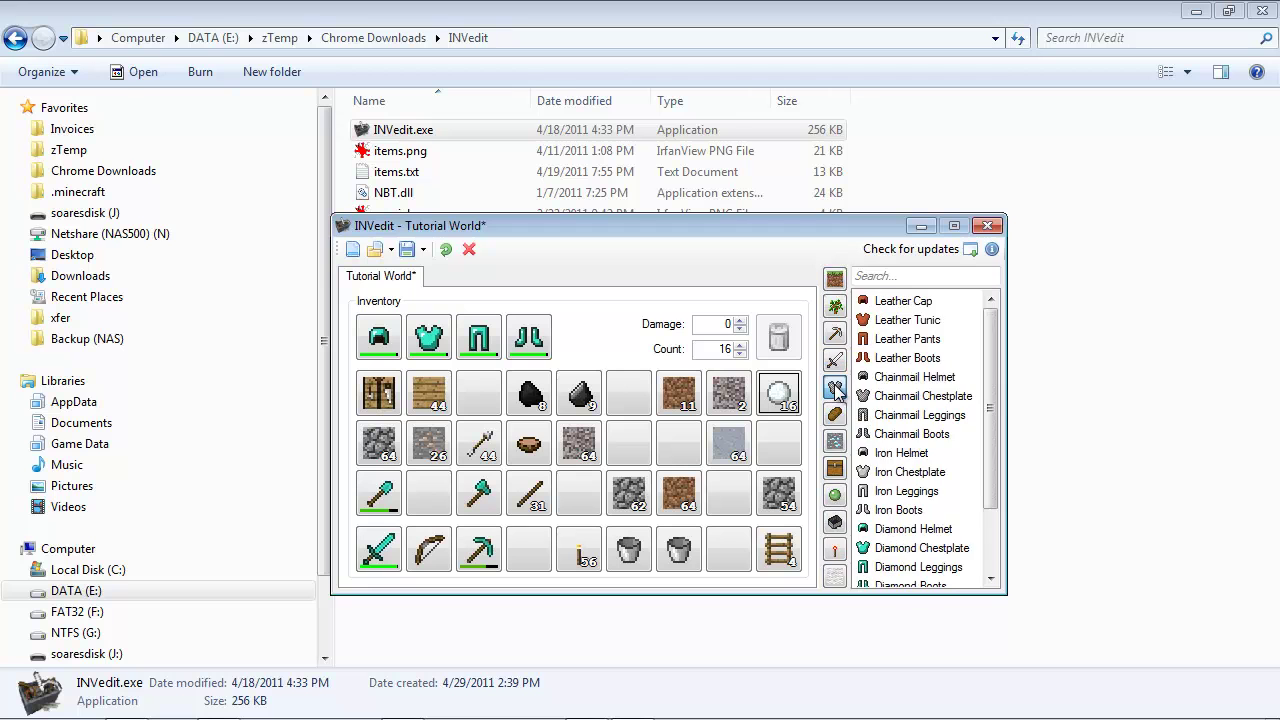
click(835, 390)
click(835, 496)
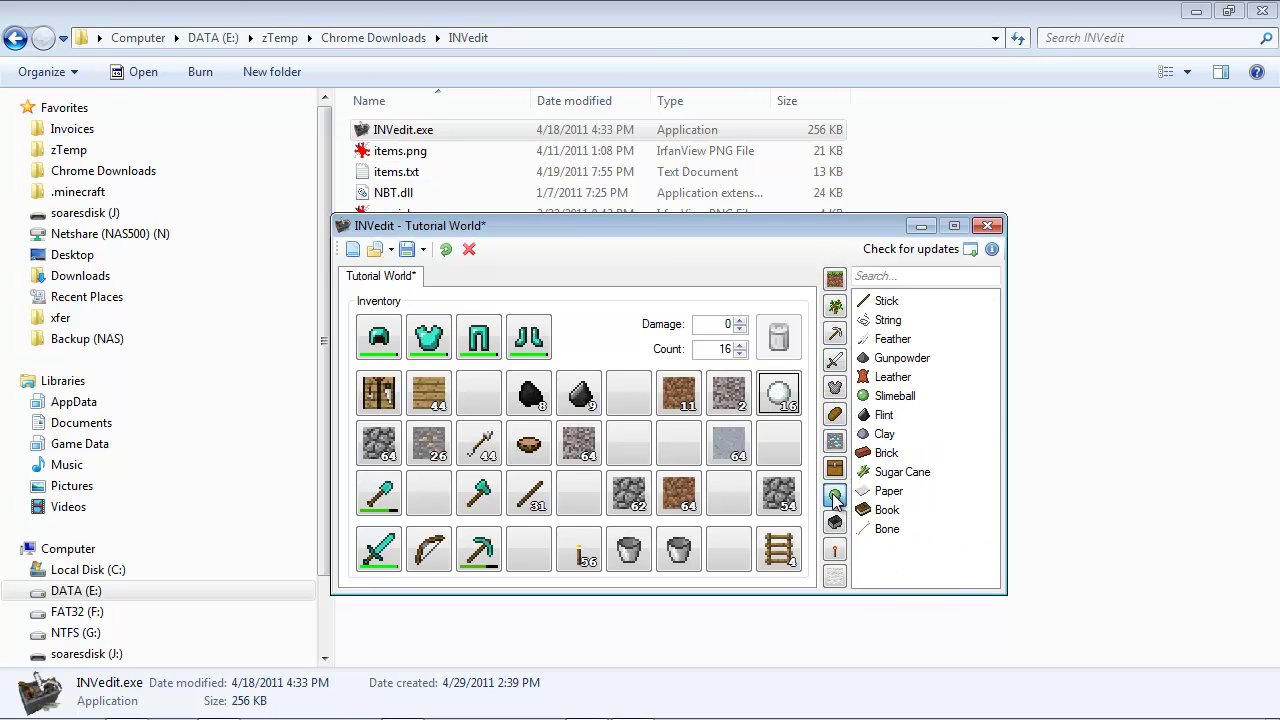
click(835, 496)
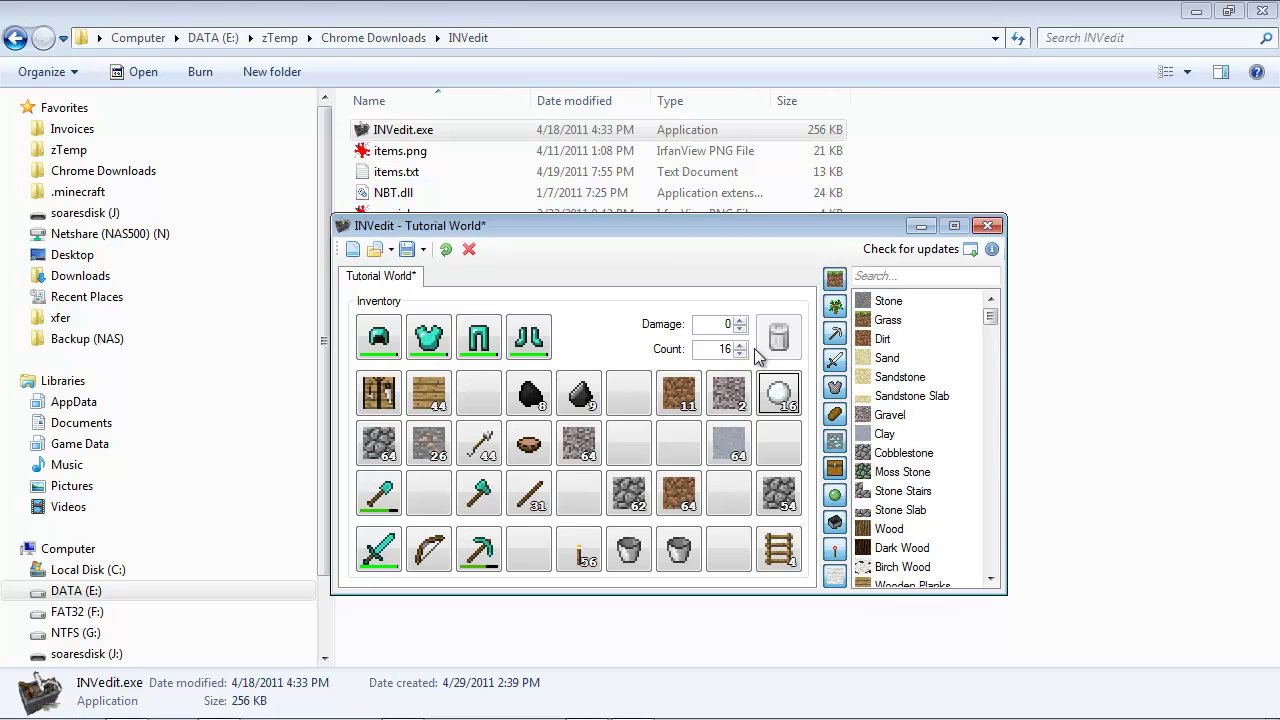
- Set the count of the dirt stack in the first row below the armor to 64
click(679, 395)
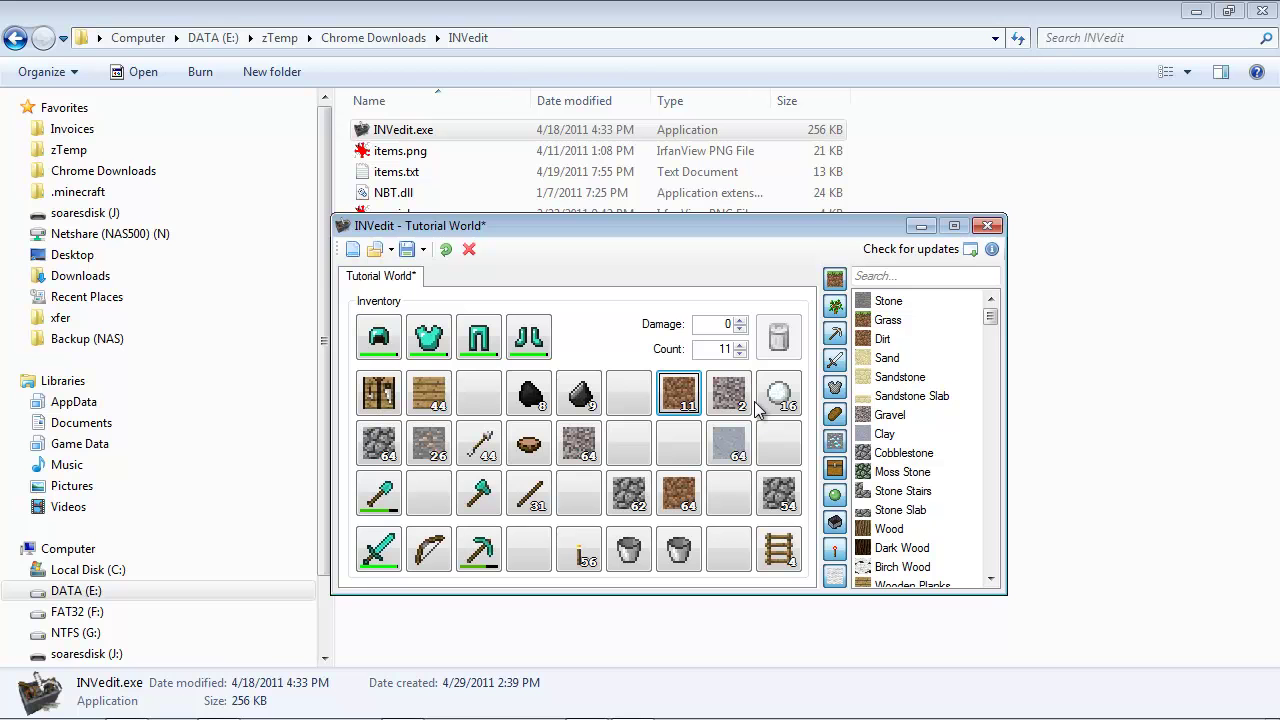
click(716, 349)
click(700, 398)
click(740, 345)
click(740, 345)
click(740, 345)
click(740, 345)
double_click(722, 349)
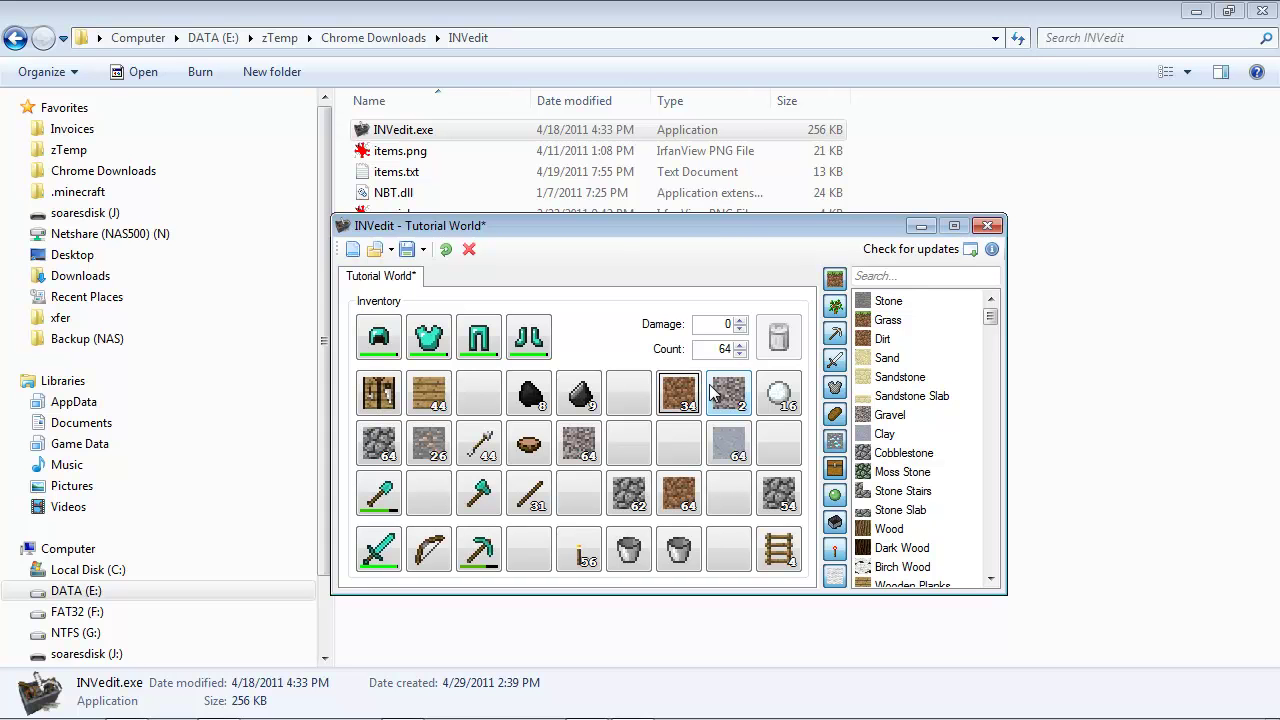
key(Tab)
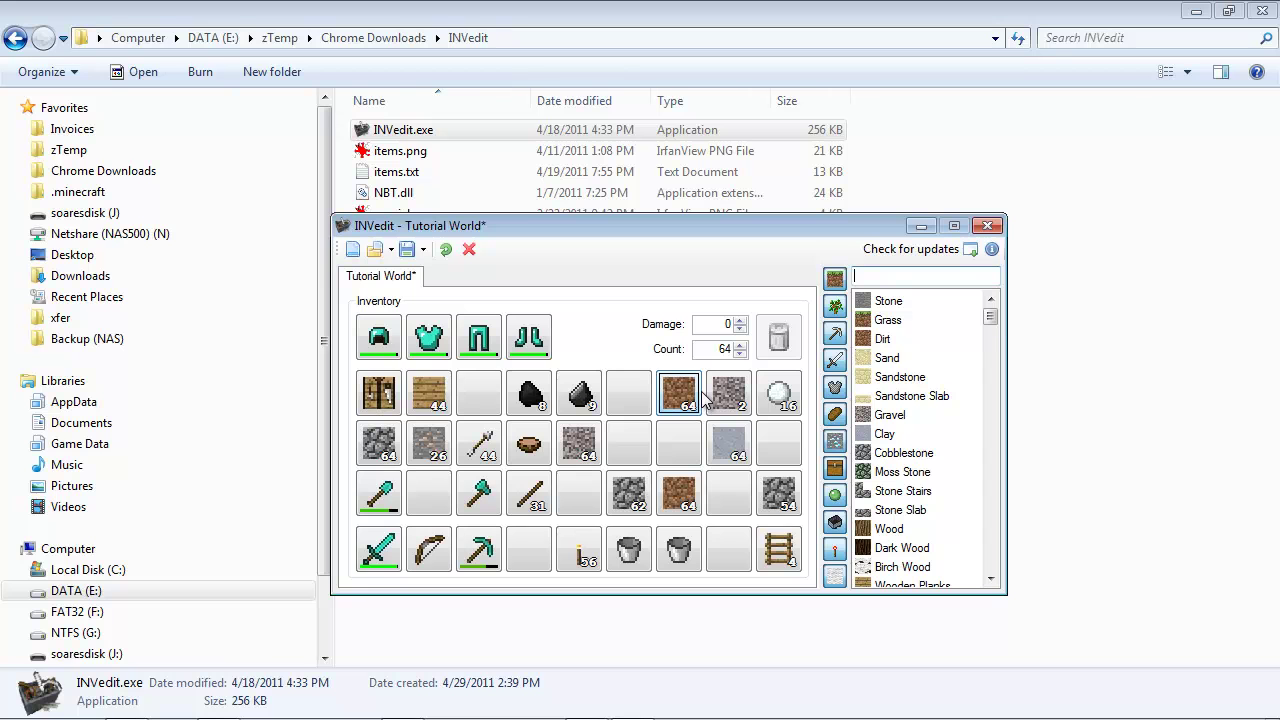
- Try a count of 64 for the flint in the first row below the armor, and finally set it to 32
click(573, 392)
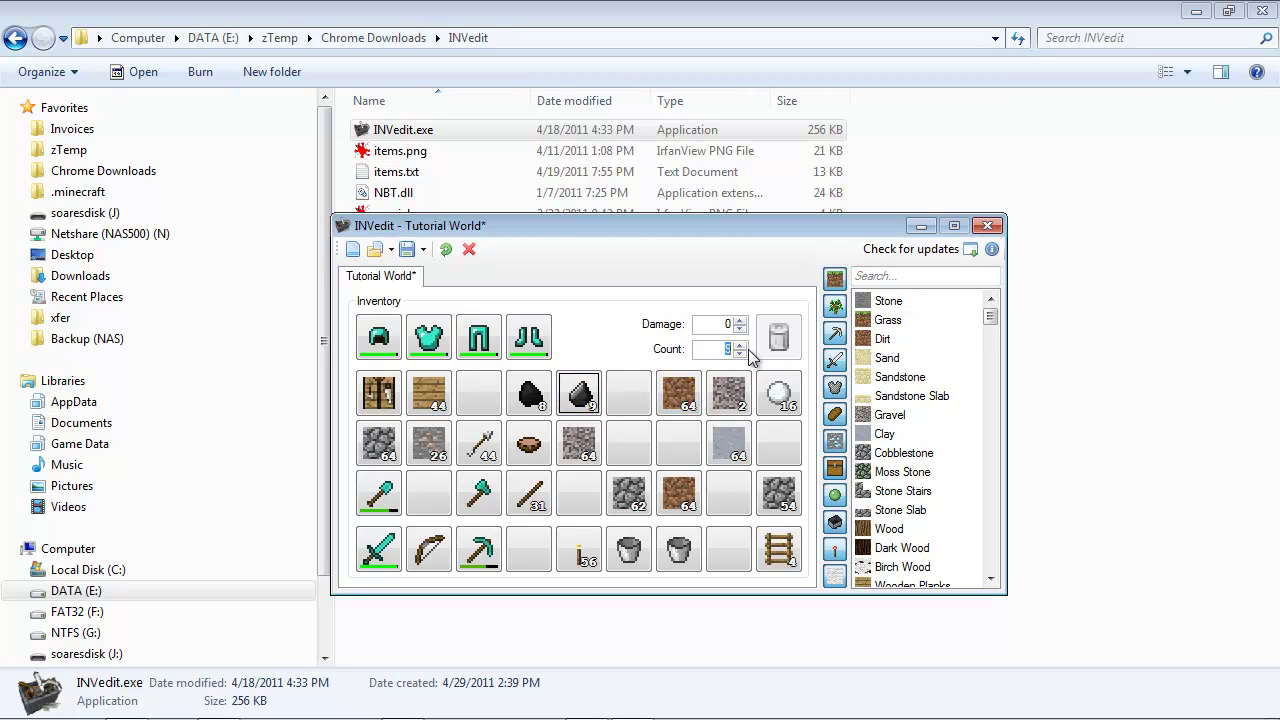
text(64)
key(Tab)
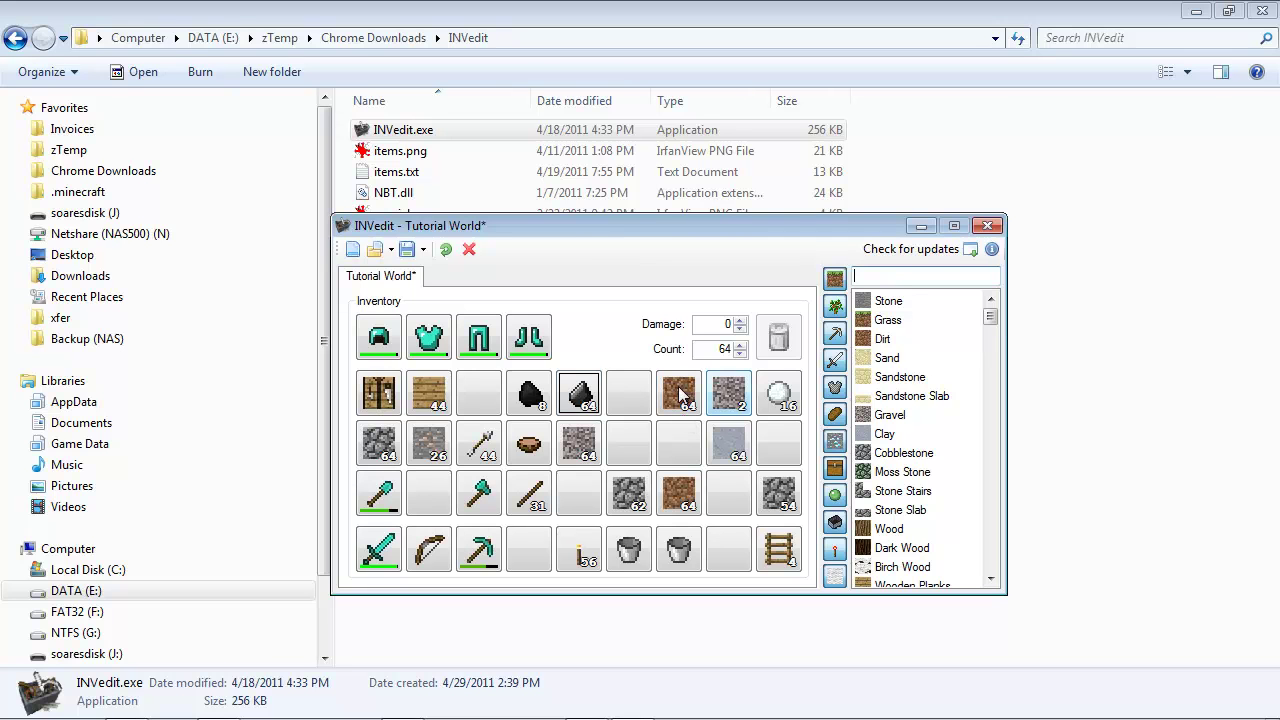
double_click(732, 349)
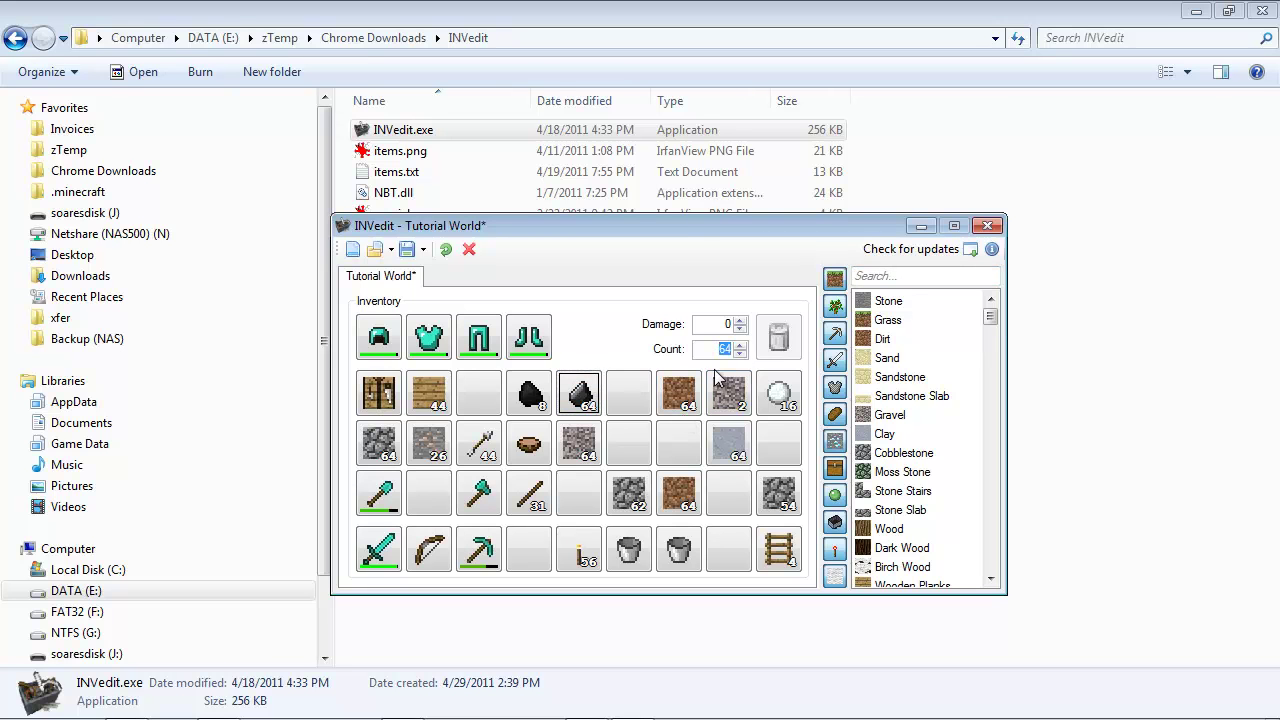
click(598, 430)
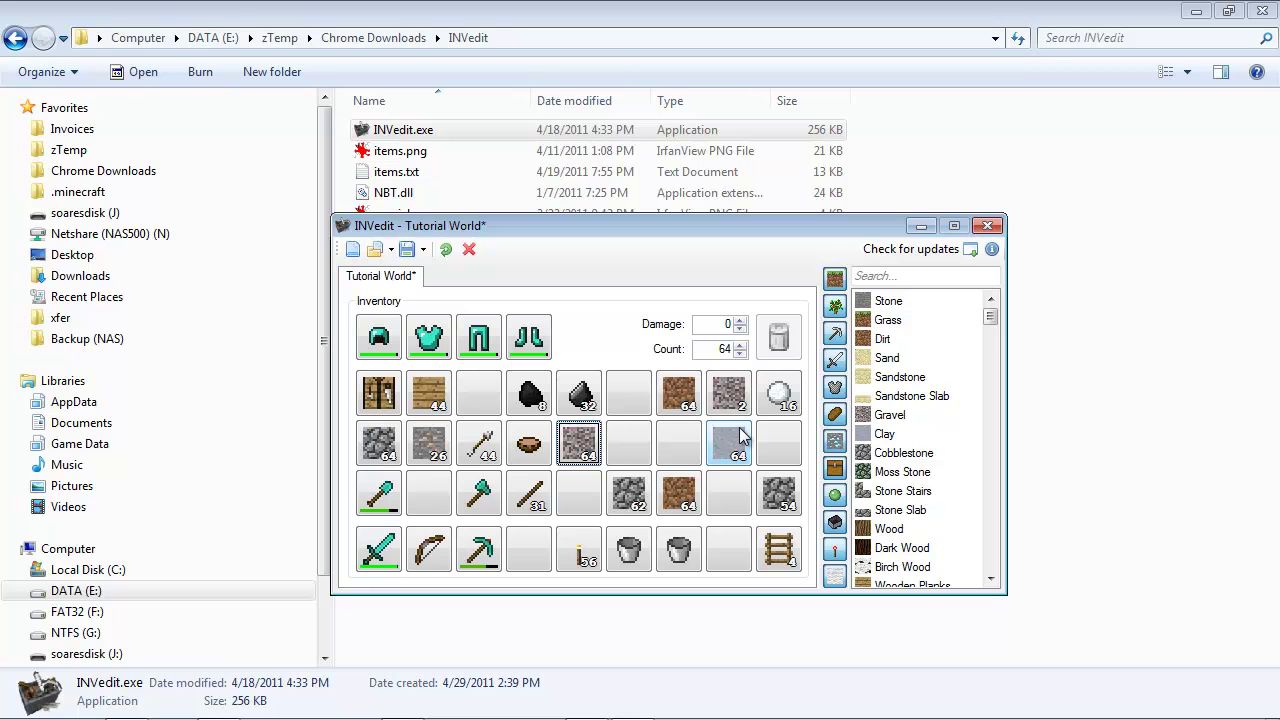
- Set the damage of the diamond pickaxe in the bottom row to 0
click(490, 507)
click(477, 542)
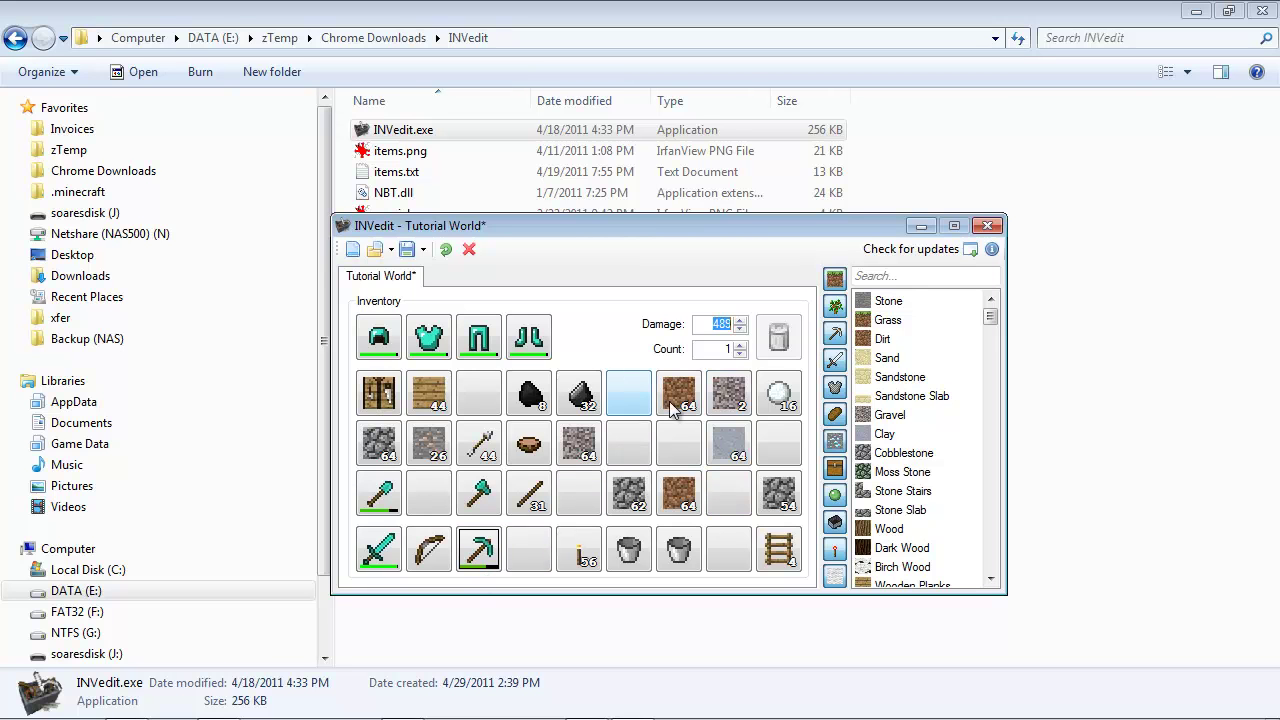
text(0)
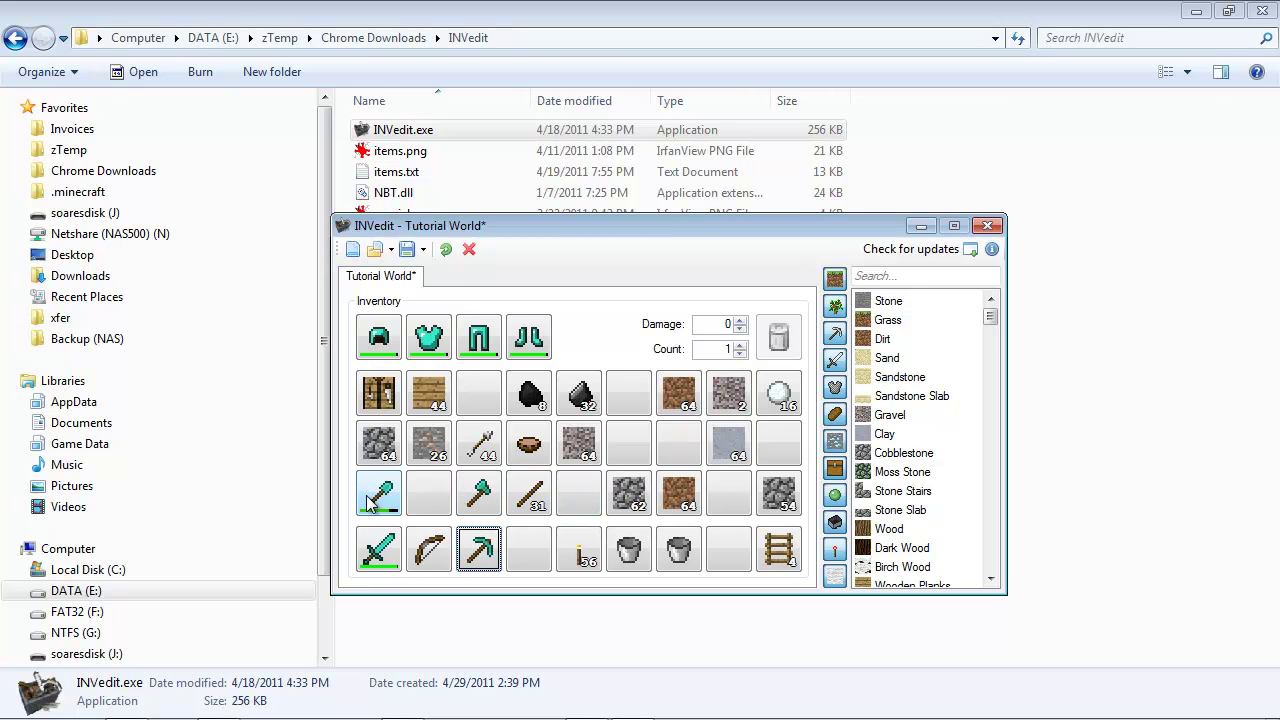
- Check the damage values of the diamond helmet, boots, shovel and sword
click(386, 358)
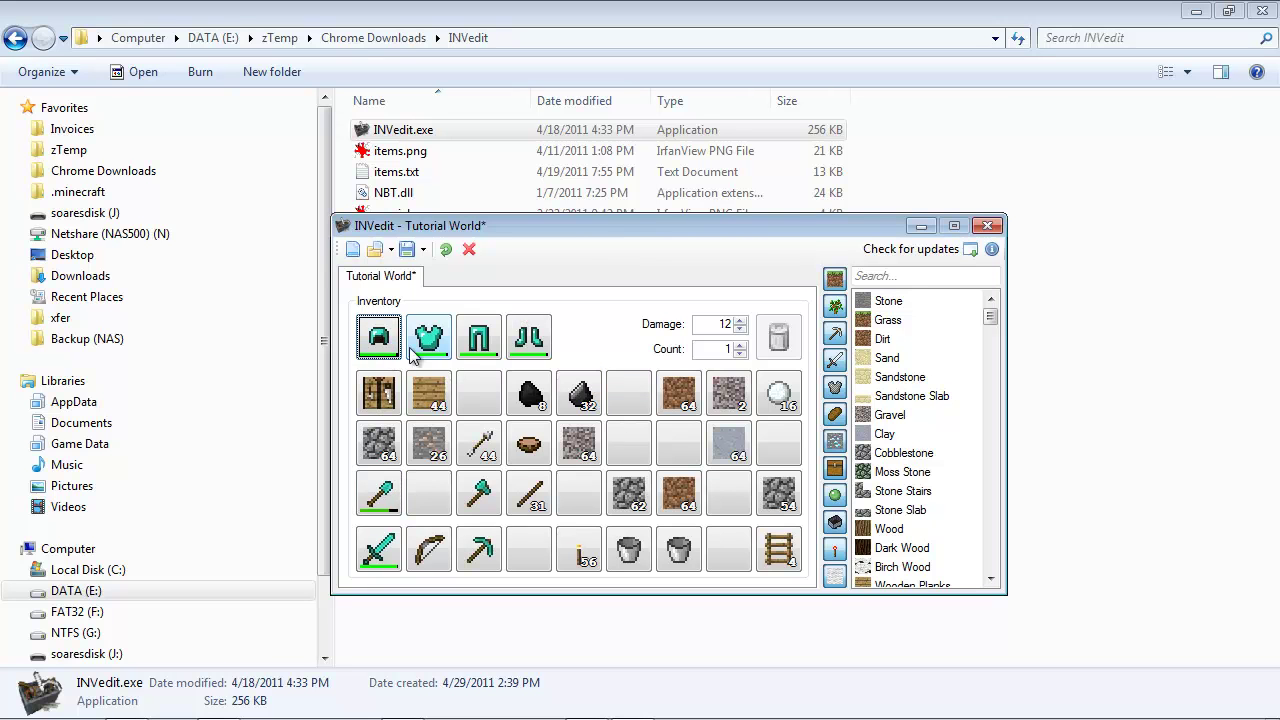
click(508, 343)
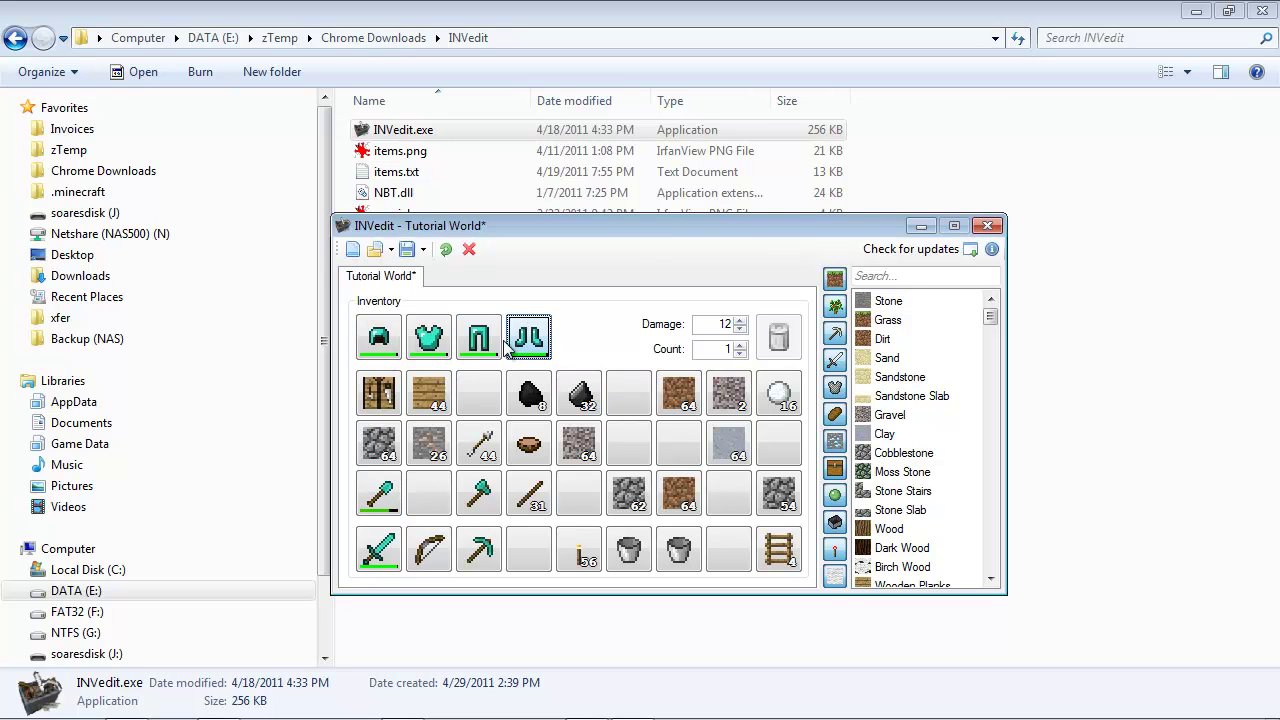
click(386, 346)
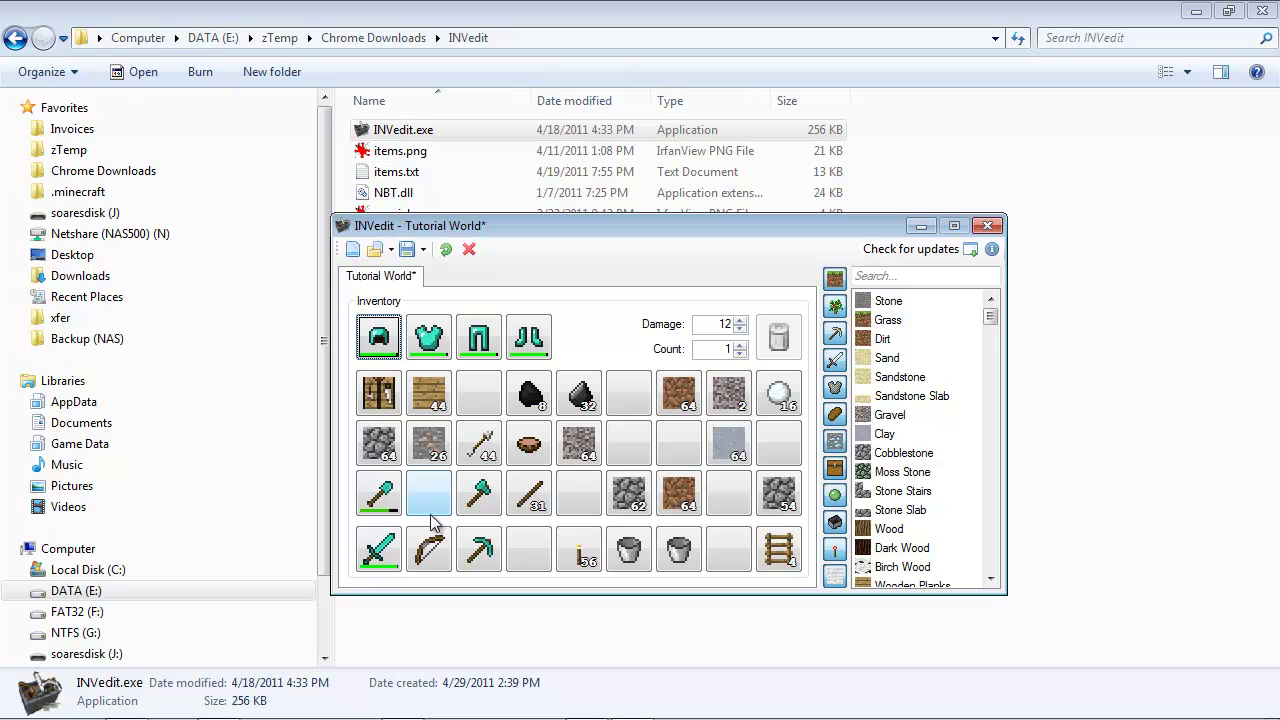
click(392, 500)
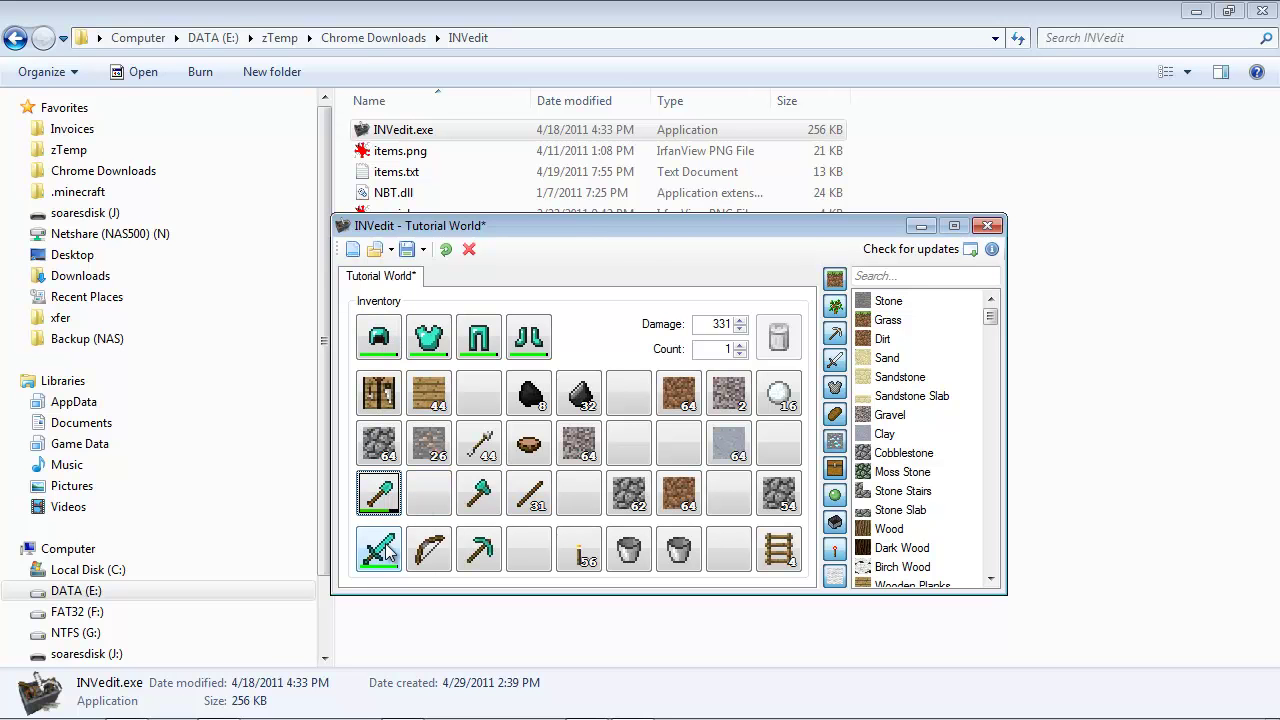
click(388, 552)
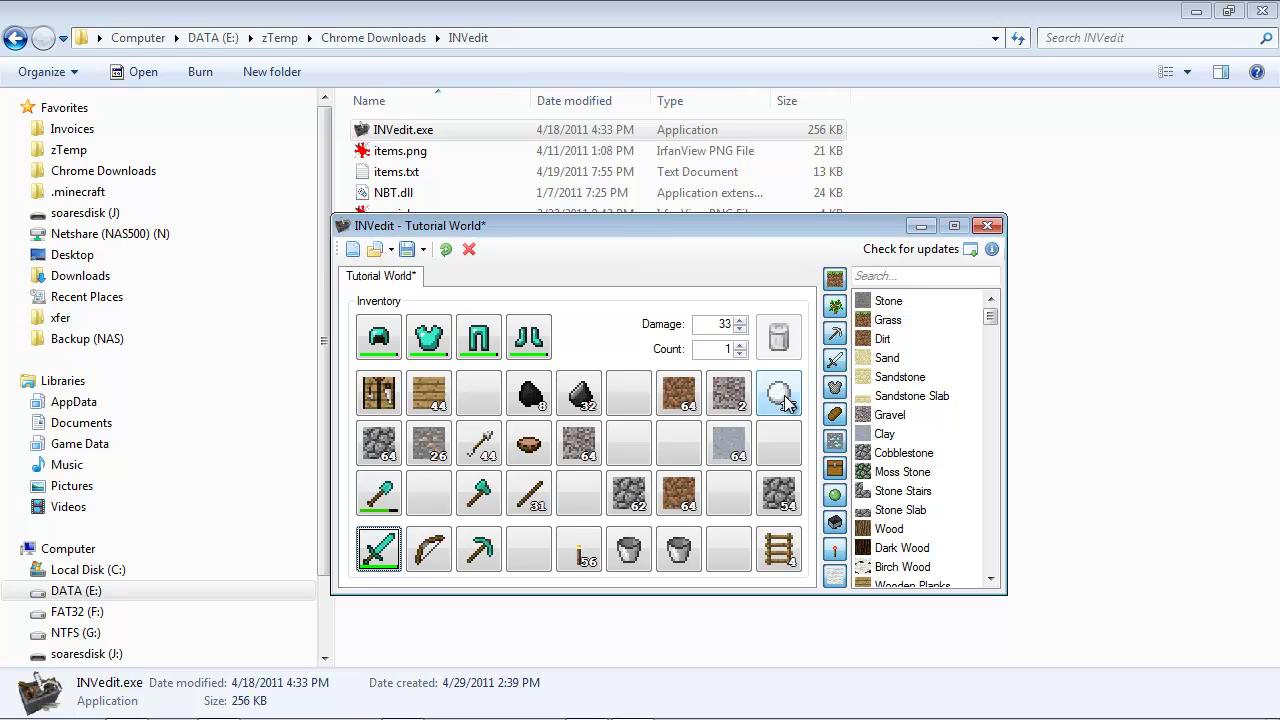
- Delete the snowballs and gravel from the first row below the armor, and move its coal and flint into the third and fourth slots
drag(786, 399, 793, 334)
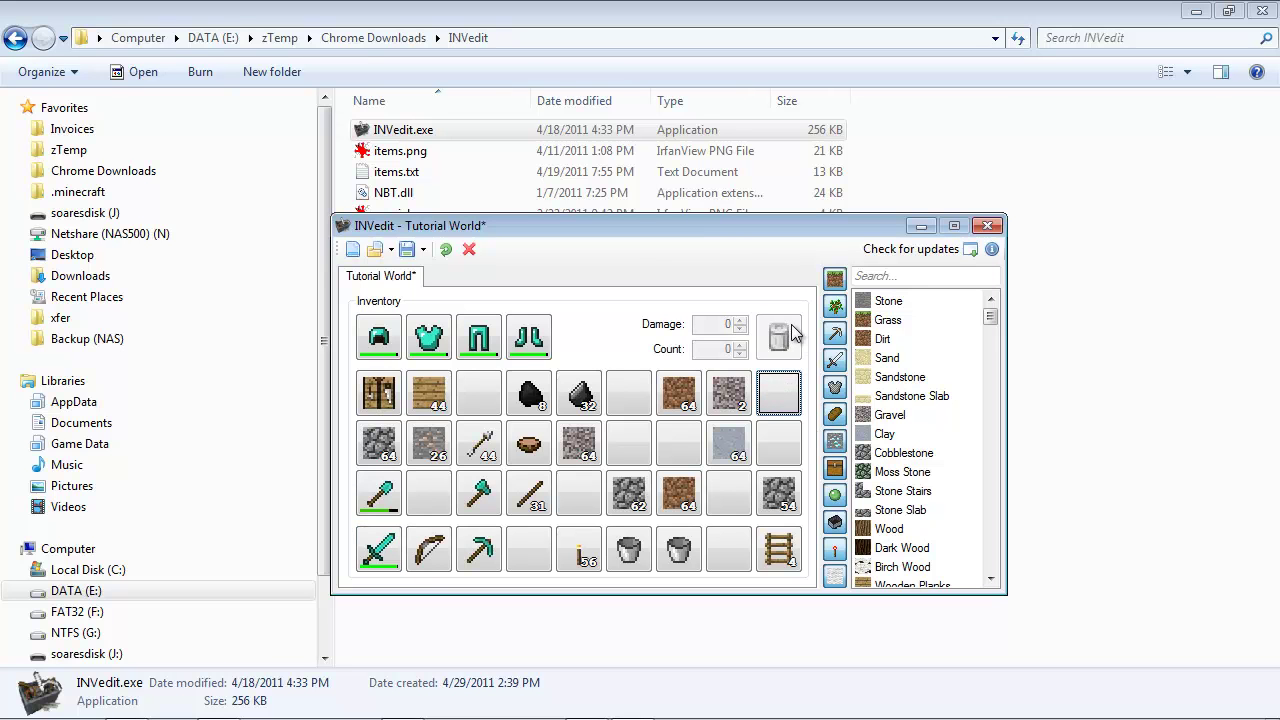
drag(742, 400, 781, 345)
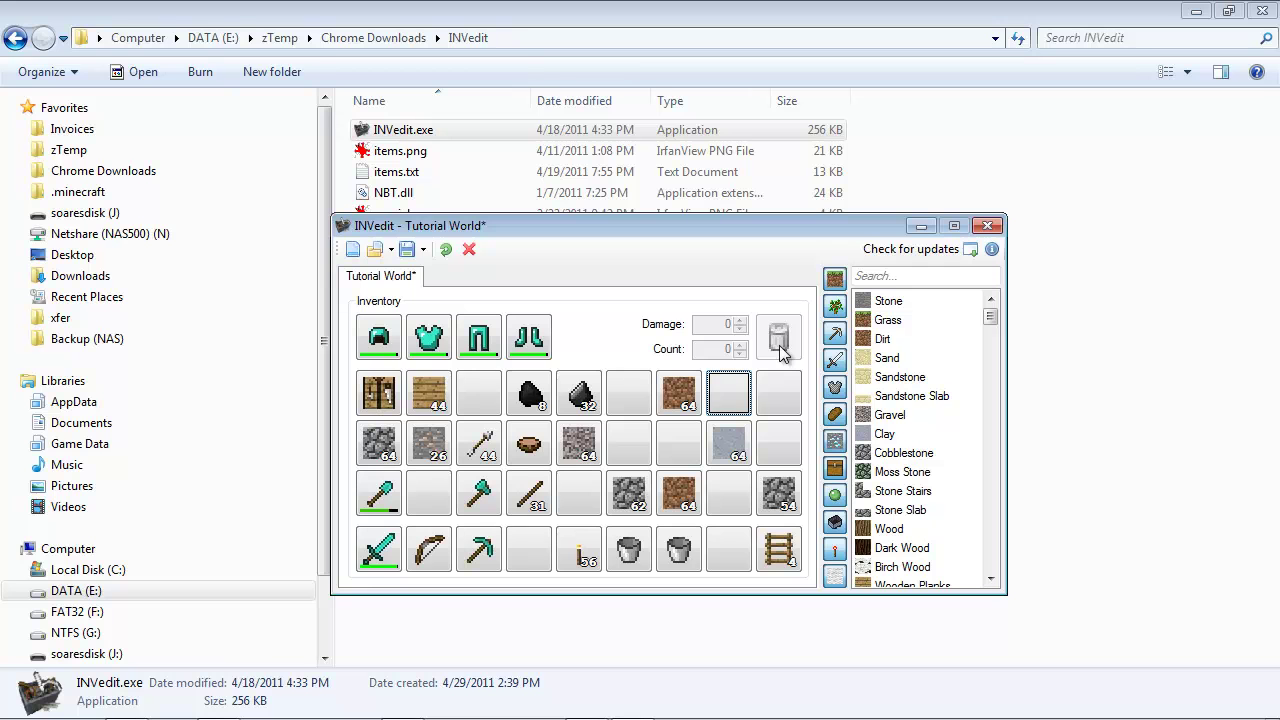
drag(545, 405, 508, 402)
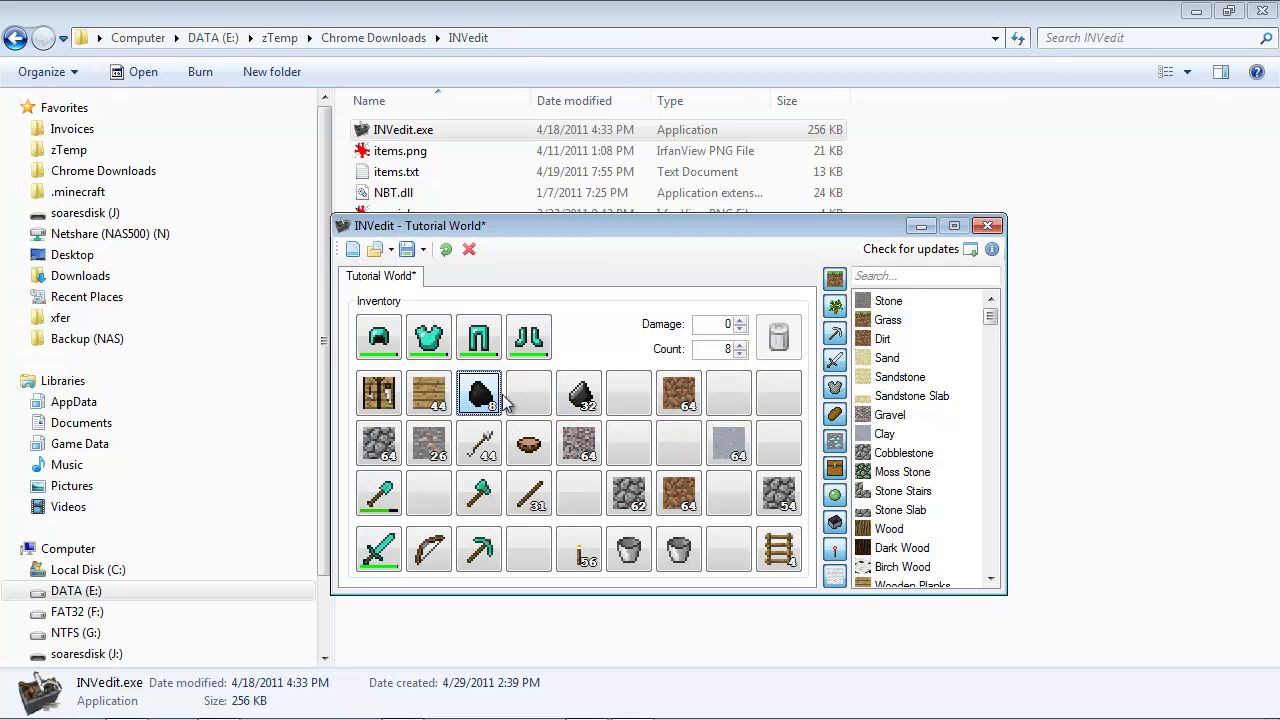
drag(590, 400, 530, 395)
- Move the gravel to the third row's second slot, the 62 cobblestone to the first row's fifth, and the third-row dirt to the second row's fifth
drag(570, 443, 432, 497)
drag(612, 508, 584, 398)
drag(688, 505, 584, 446)
- Move the first-row dirt to the third row's fifth slot, the clay to the first row's sixth, and the 54 cobblestone to the second row's sixth
drag(675, 397, 577, 496)
drag(734, 449, 627, 400)
drag(772, 500, 630, 448)
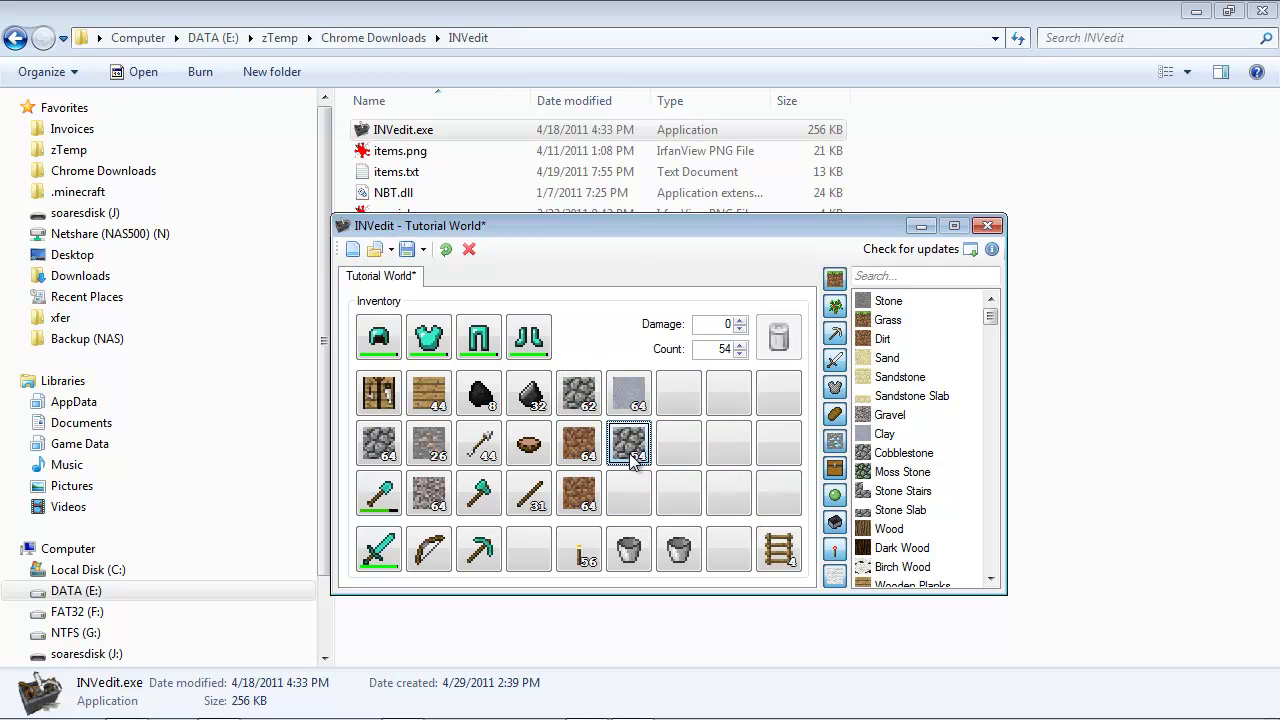
- Delete the second bucket from the bottom row and move the other bucket to the first row's eighth slot
click(684, 549)
click(776, 362)
drag(642, 556, 728, 412)
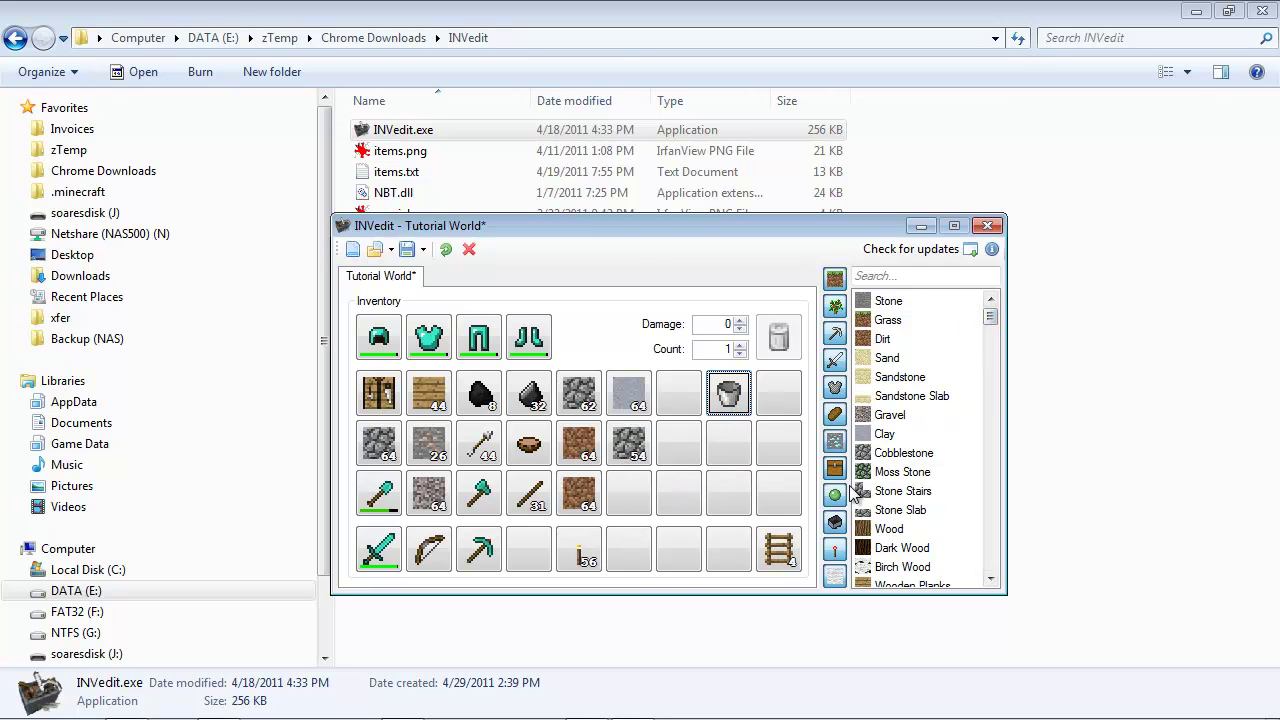
- Add a water bucket, a lava bucket and a compass to the bottom row's eighth, seventh and sixth slots
click(835, 523)
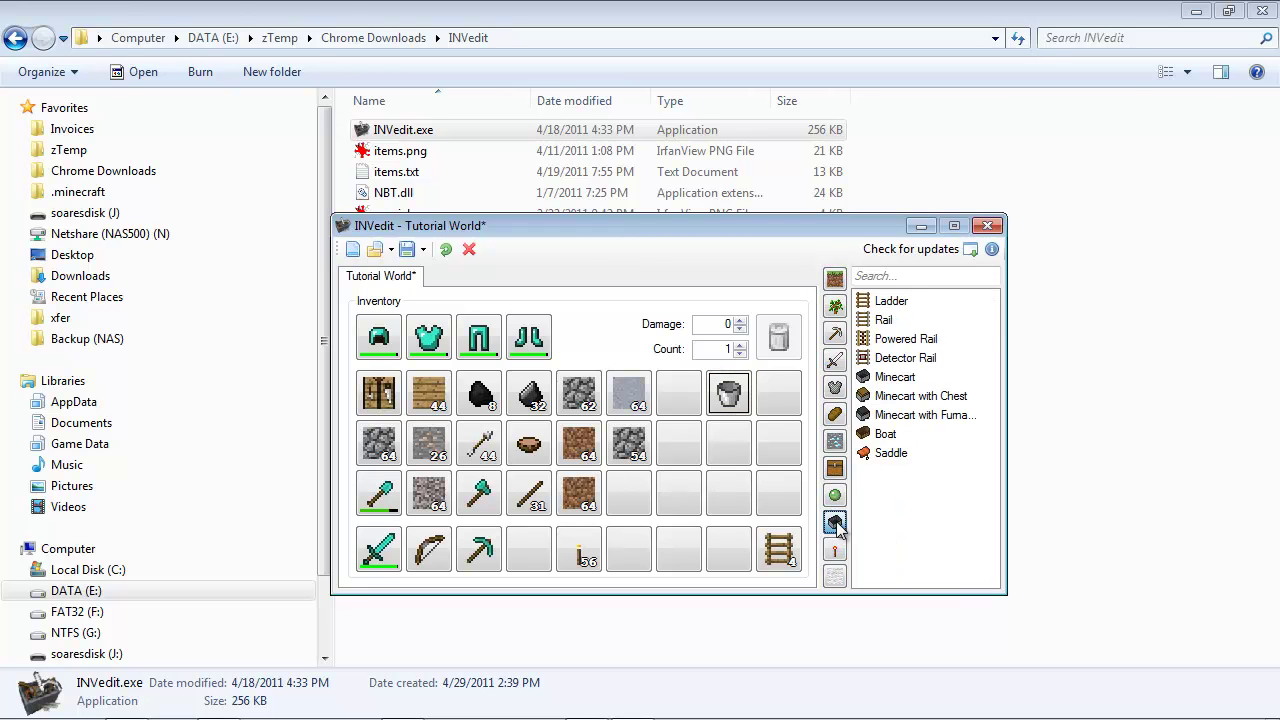
click(835, 470)
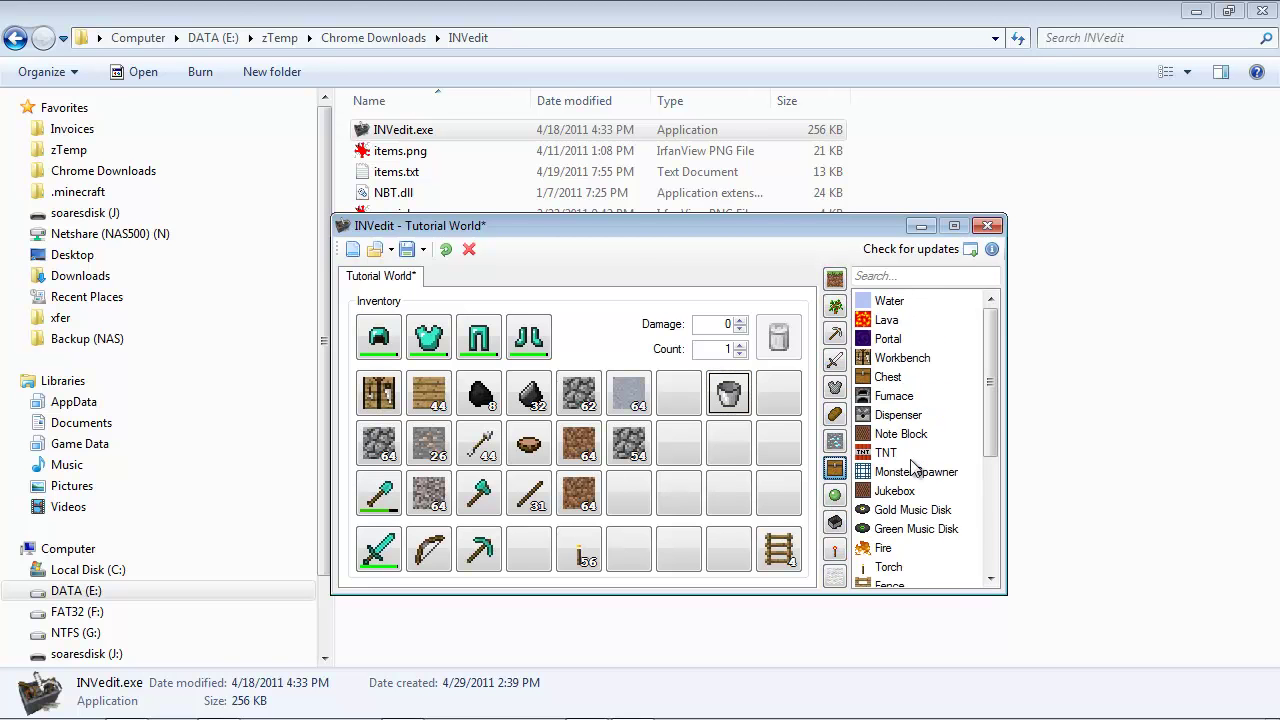
drag(992, 442, 990, 552)
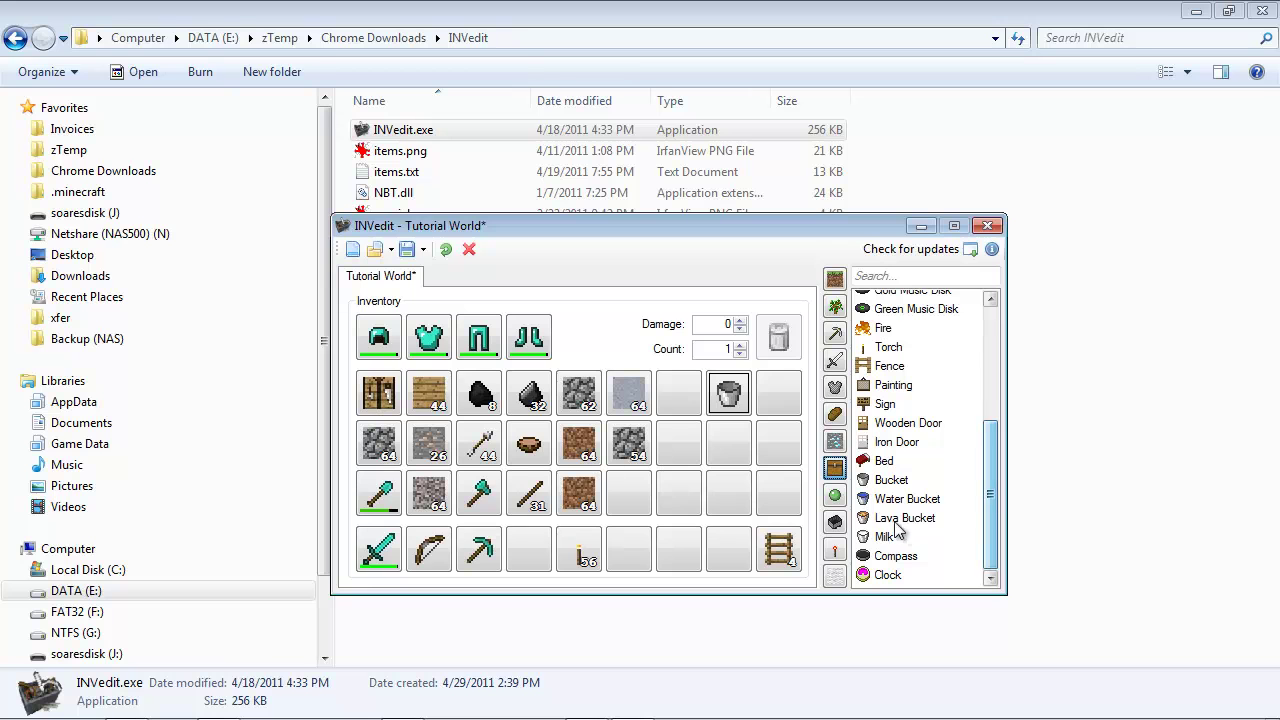
drag(900, 498, 735, 552)
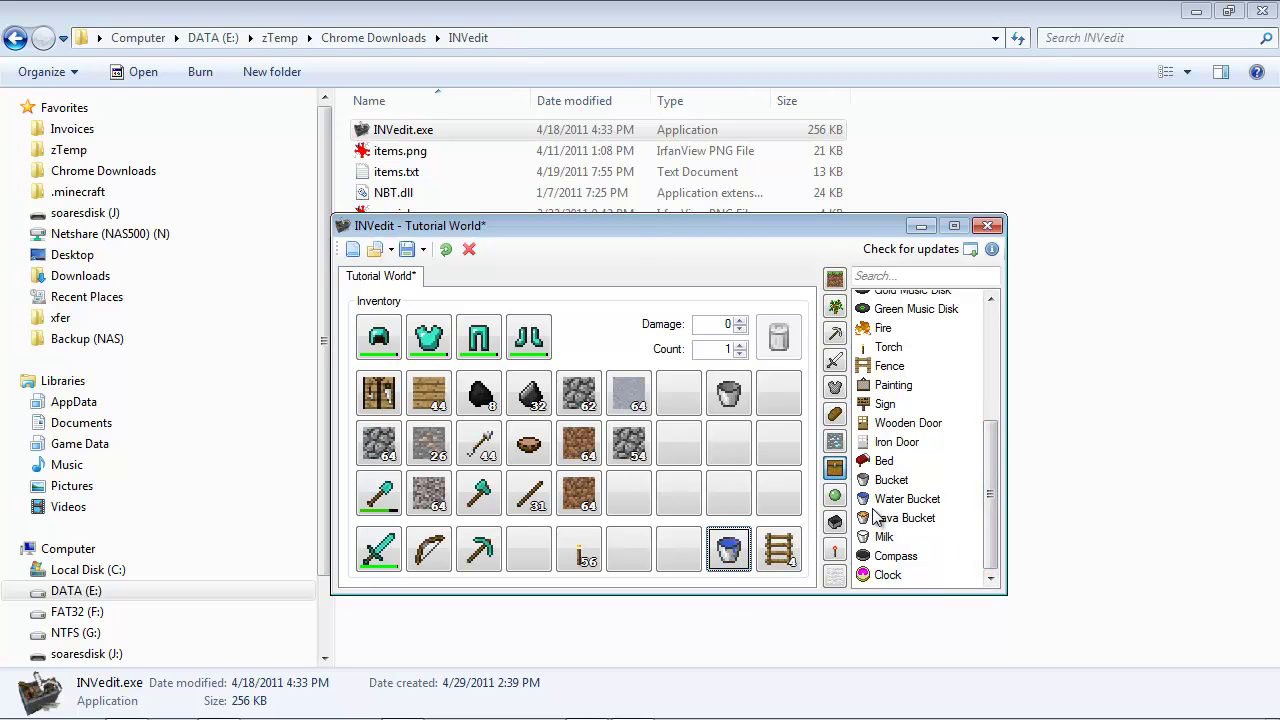
drag(872, 520, 679, 549)
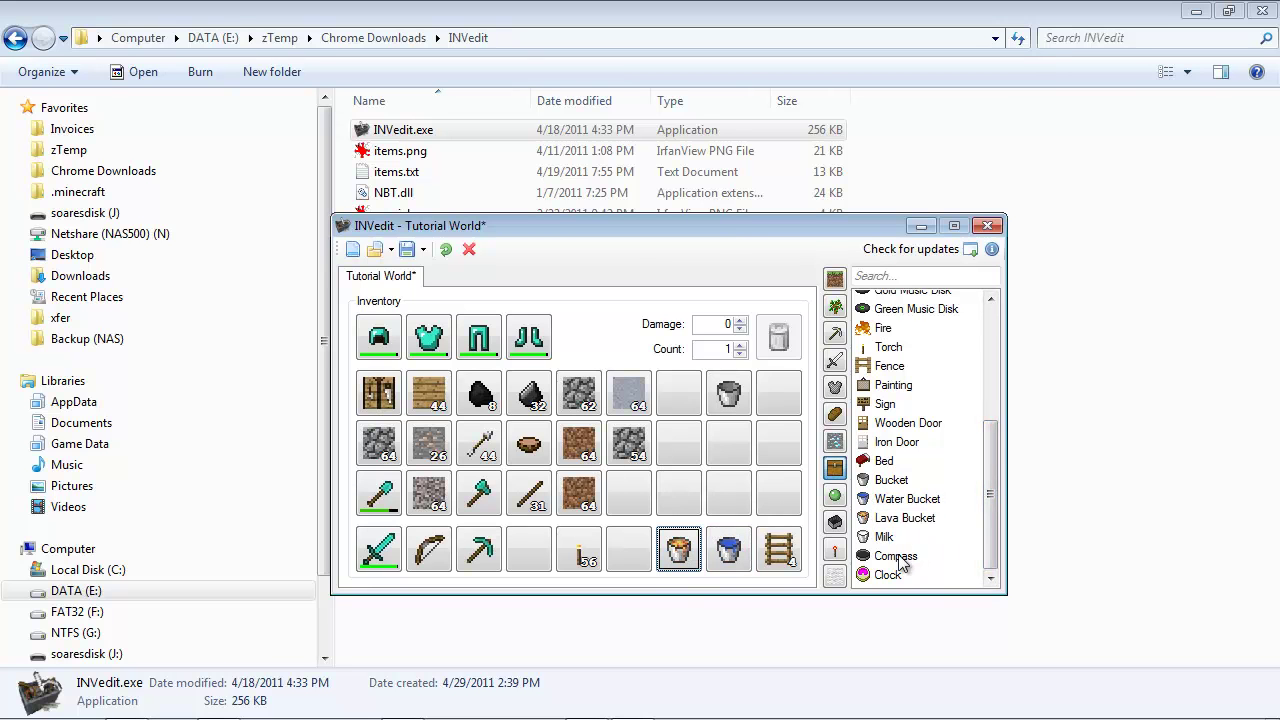
drag(882, 558, 629, 549)
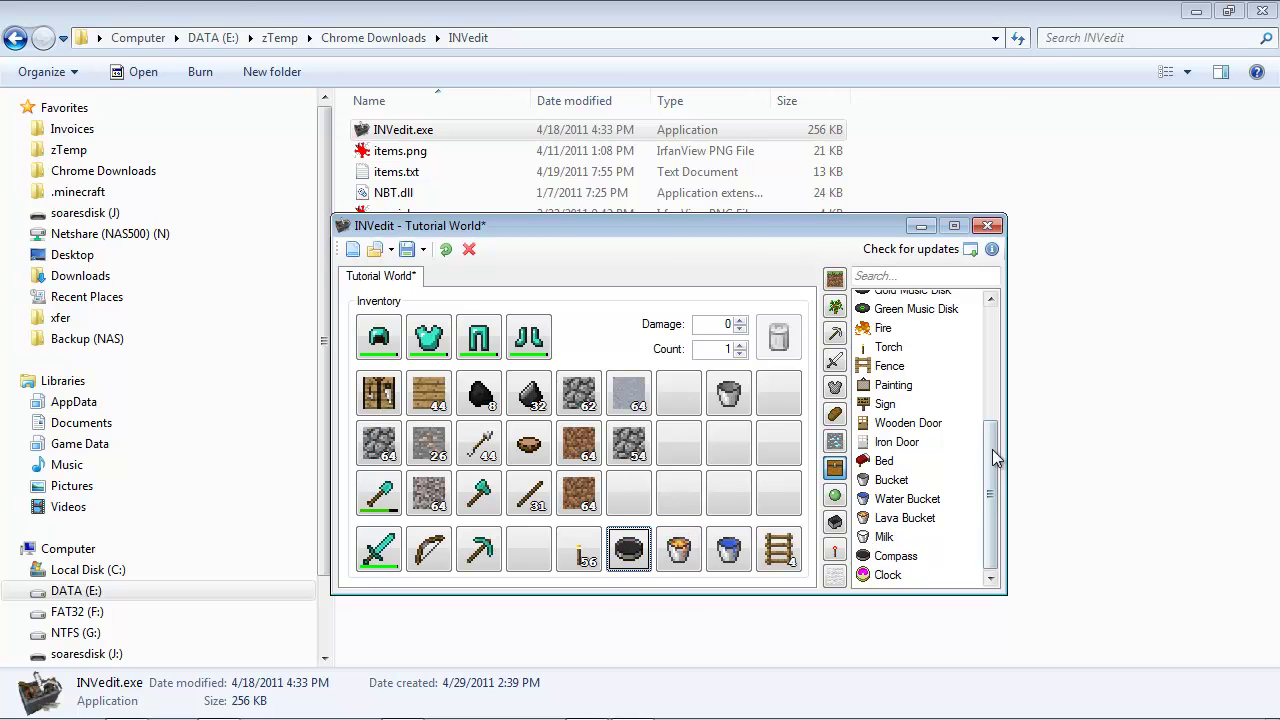
drag(991, 470, 993, 350)
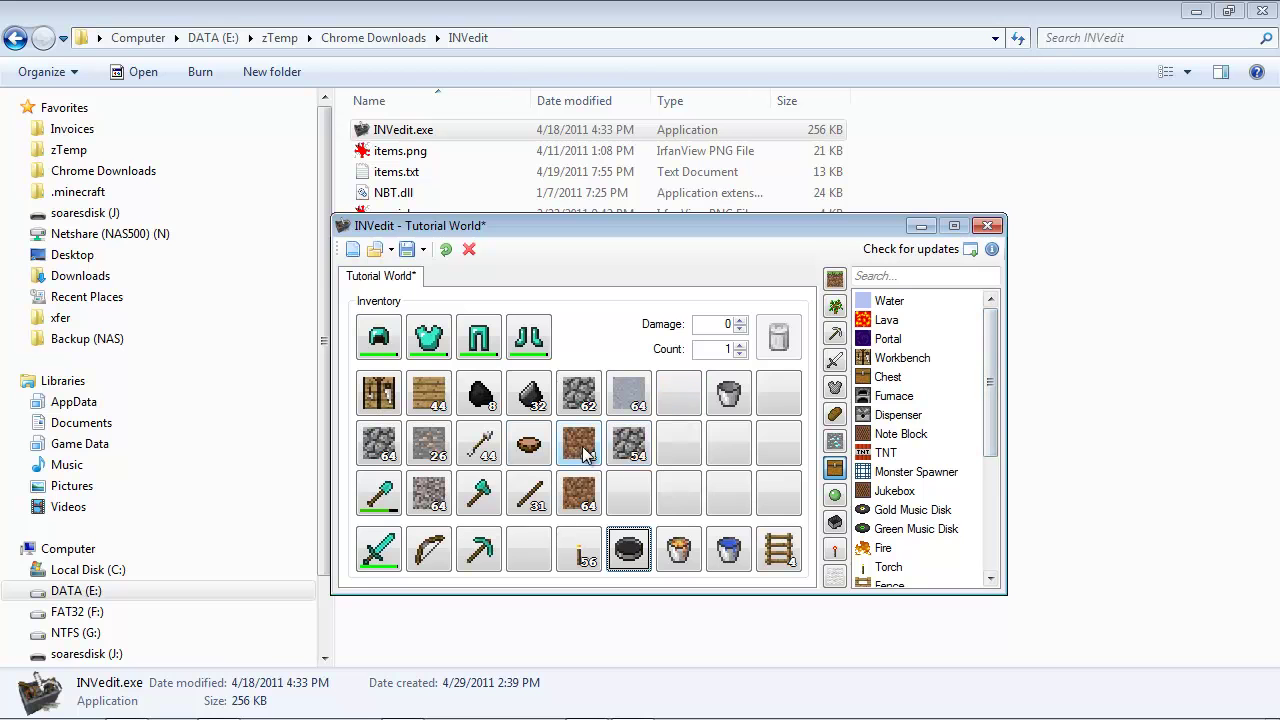
click(425, 249)
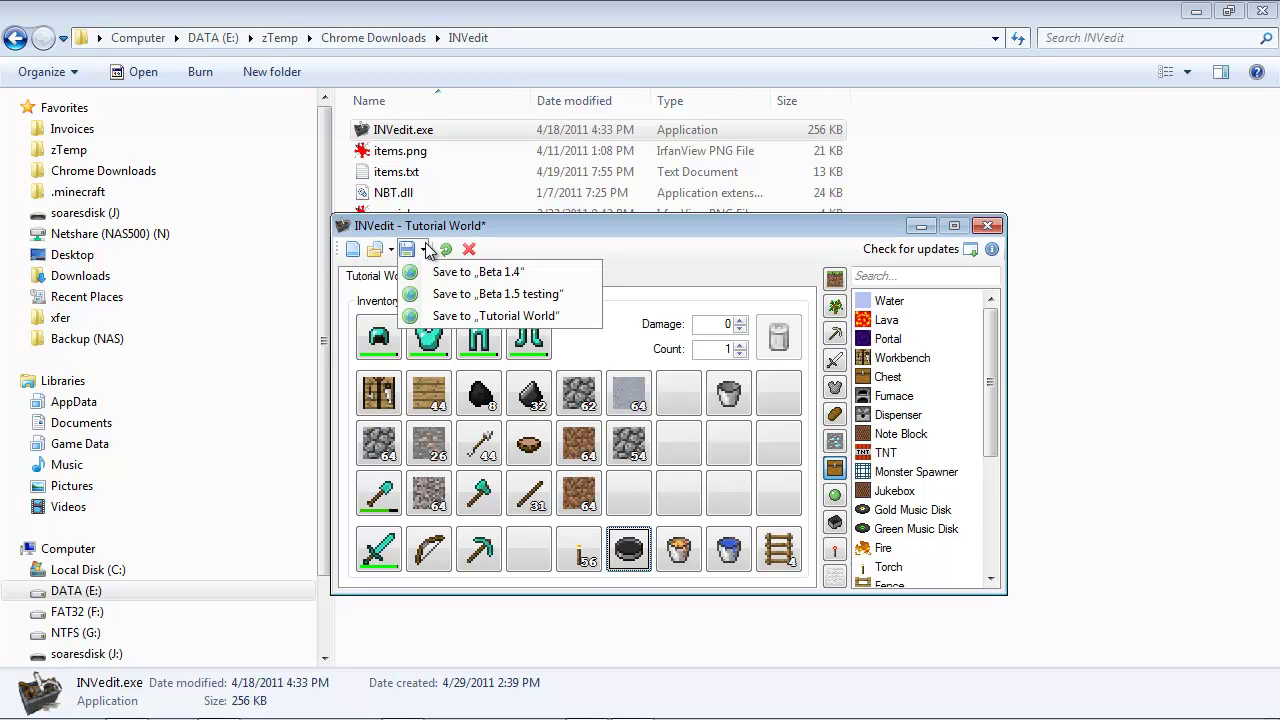
click(425, 245)
click(407, 249)
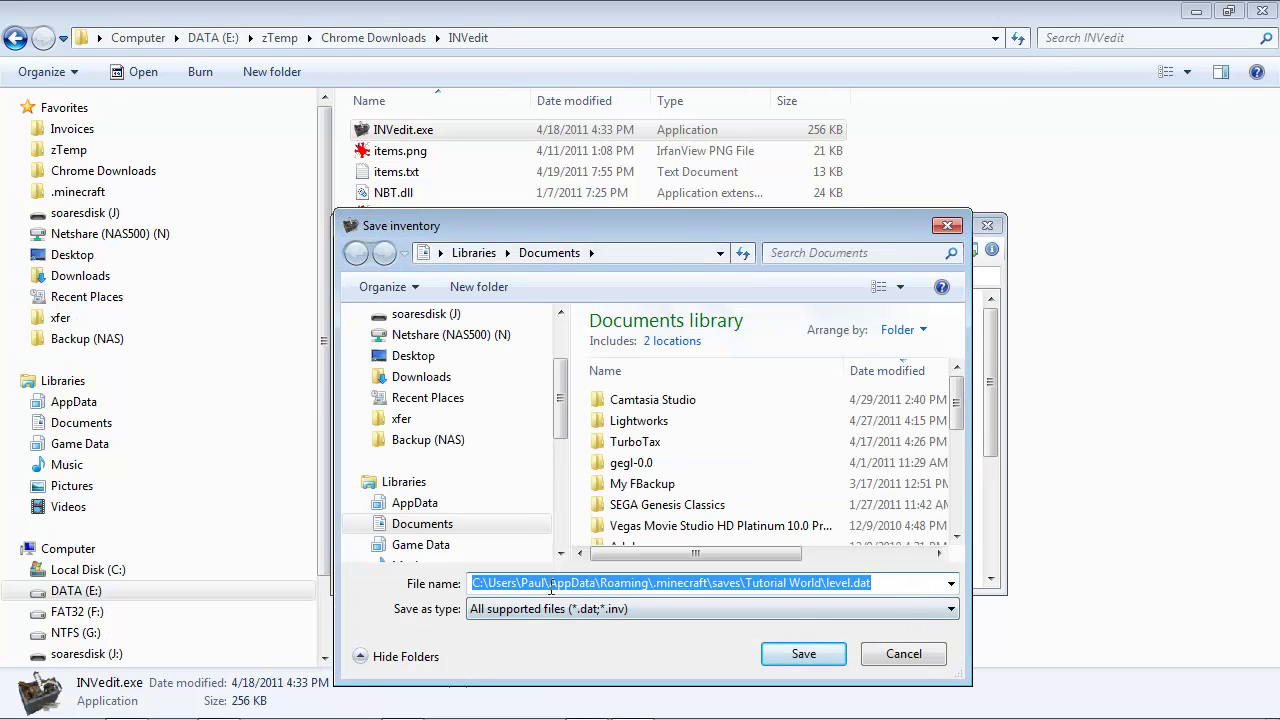
click(903, 653)
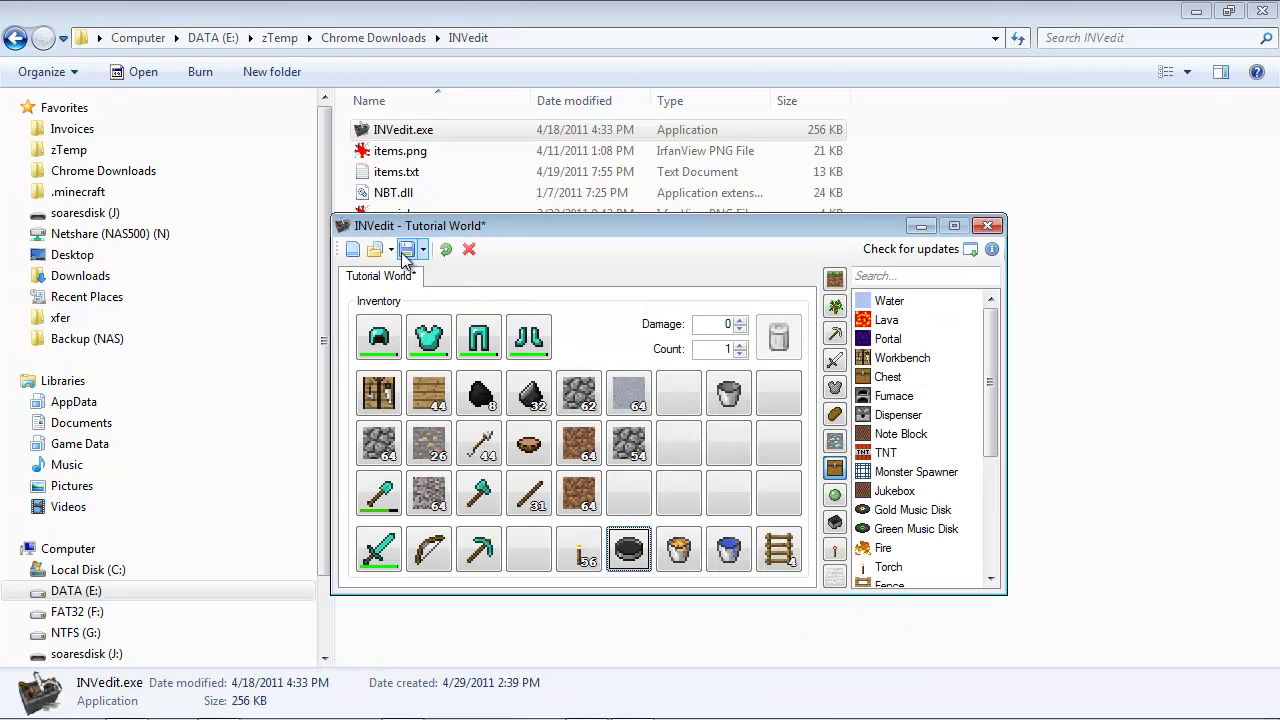
click(405, 250)
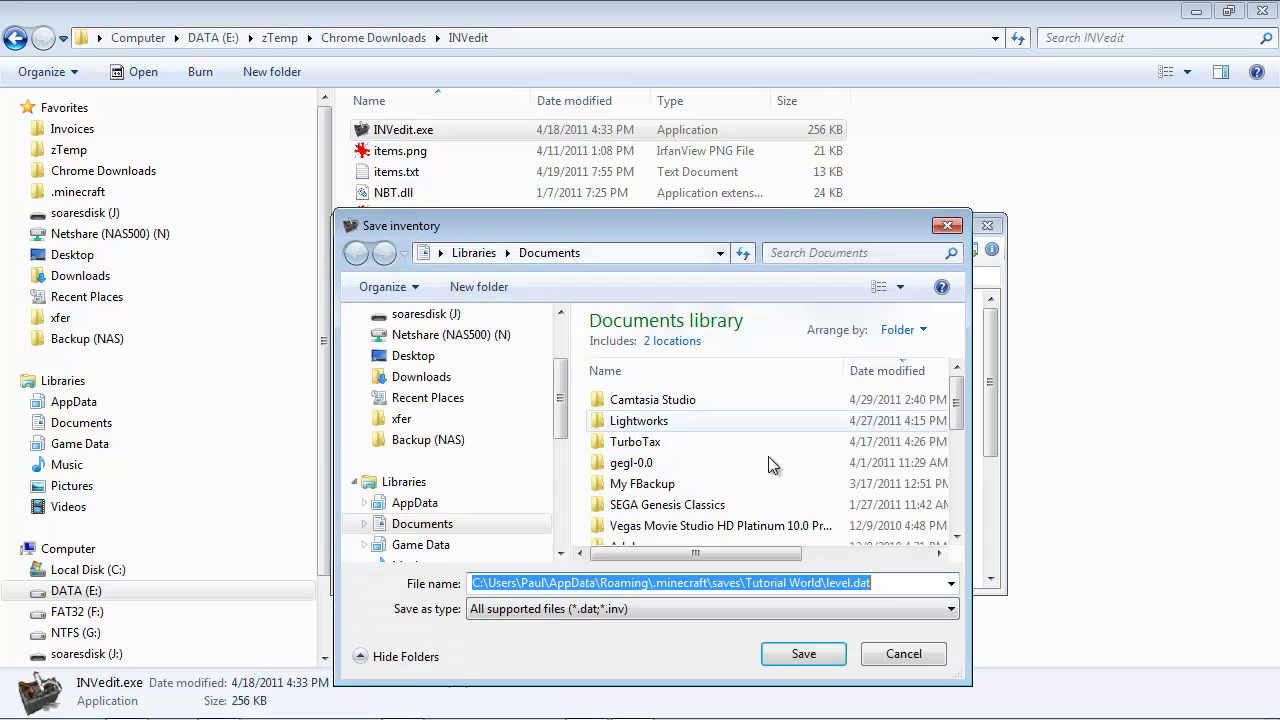
click(893, 582)
click(903, 653)
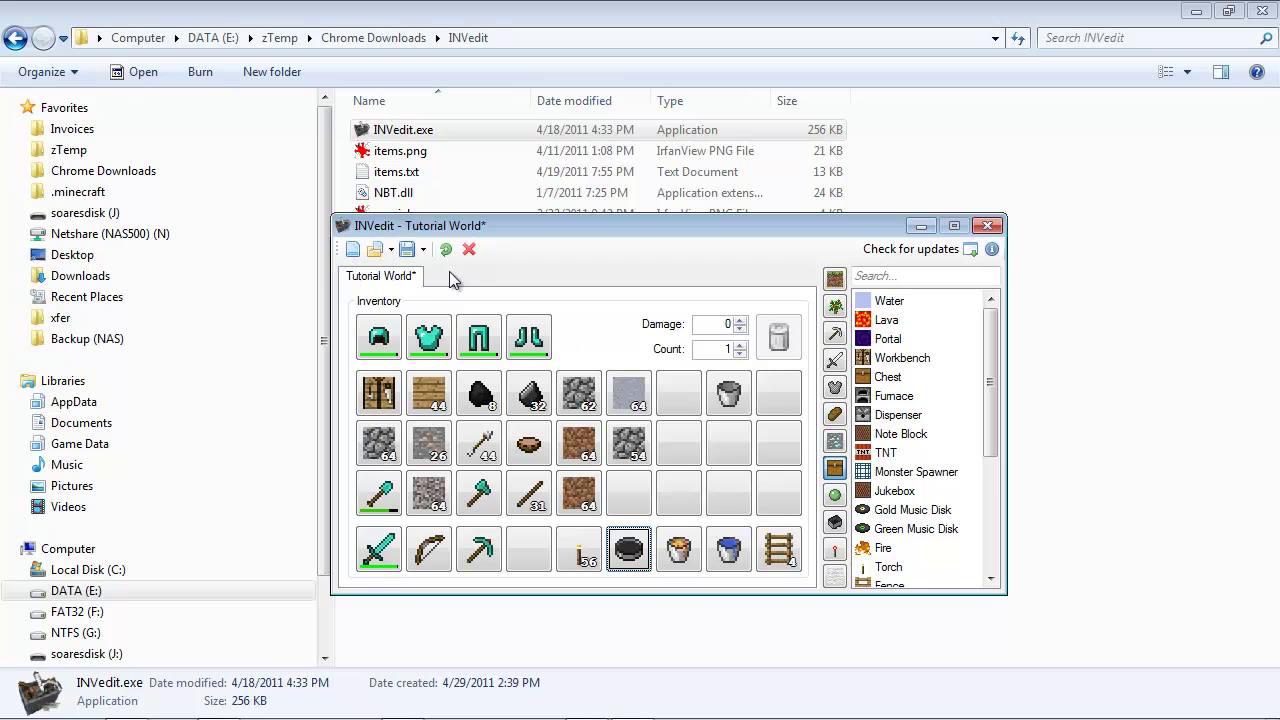
- Save the edited inventory to the Tutorial World save and open the inventory of Beta 1.5 testing
click(424, 250)
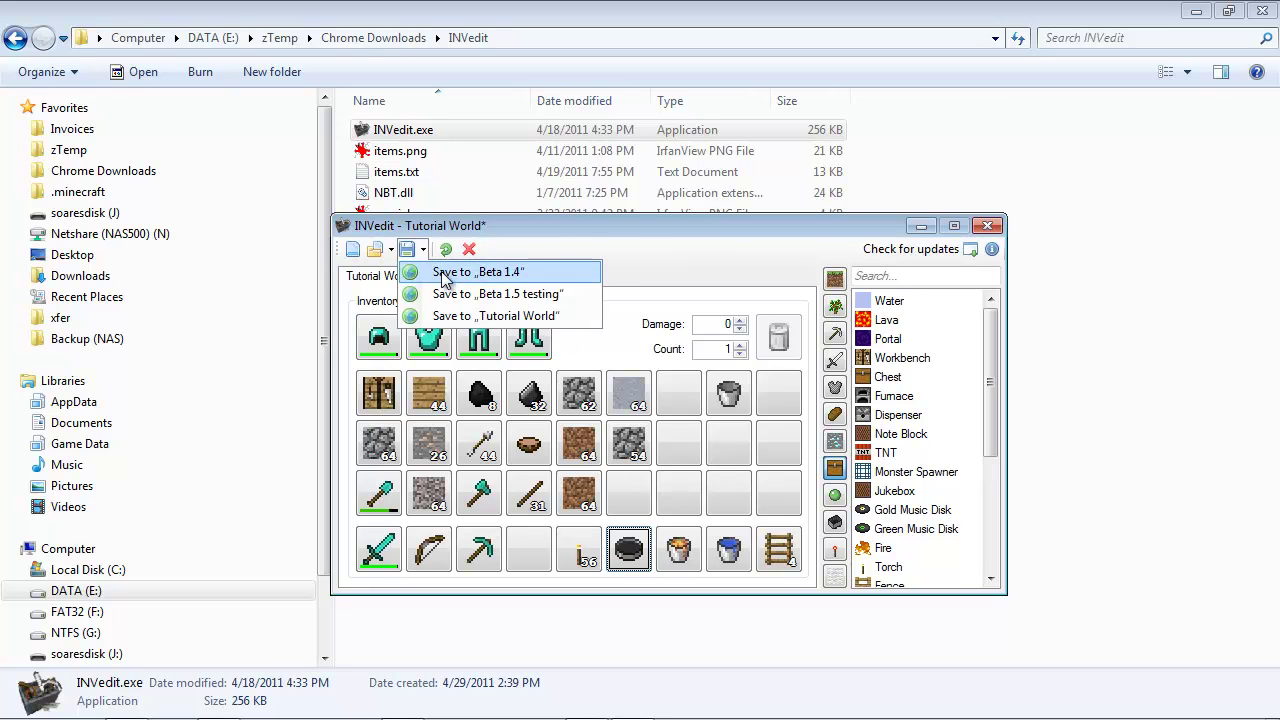
click(497, 316)
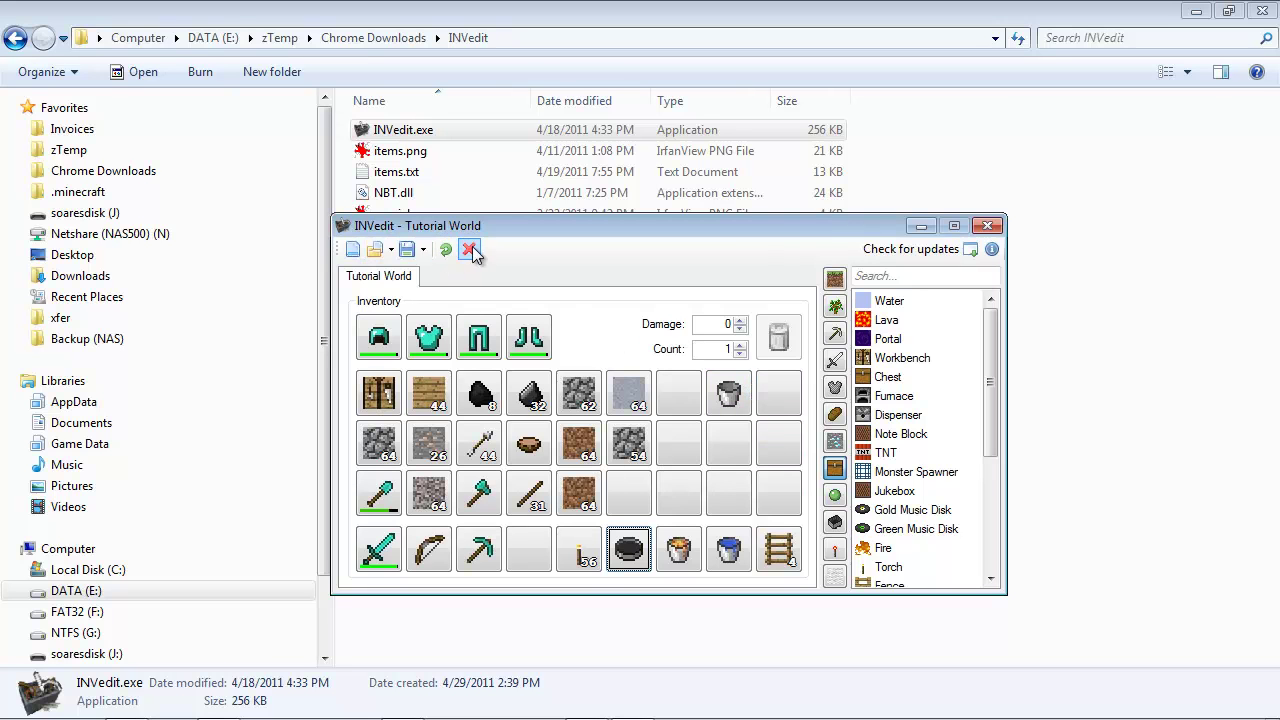
click(390, 251)
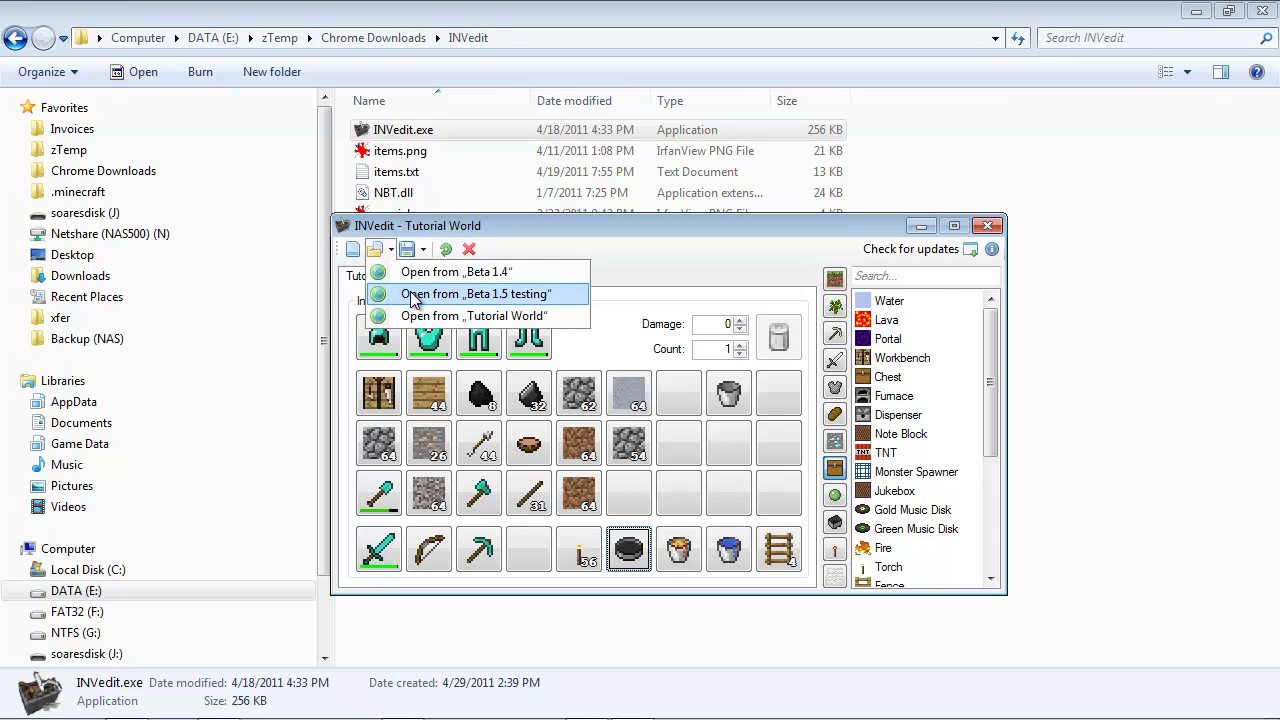
click(415, 294)
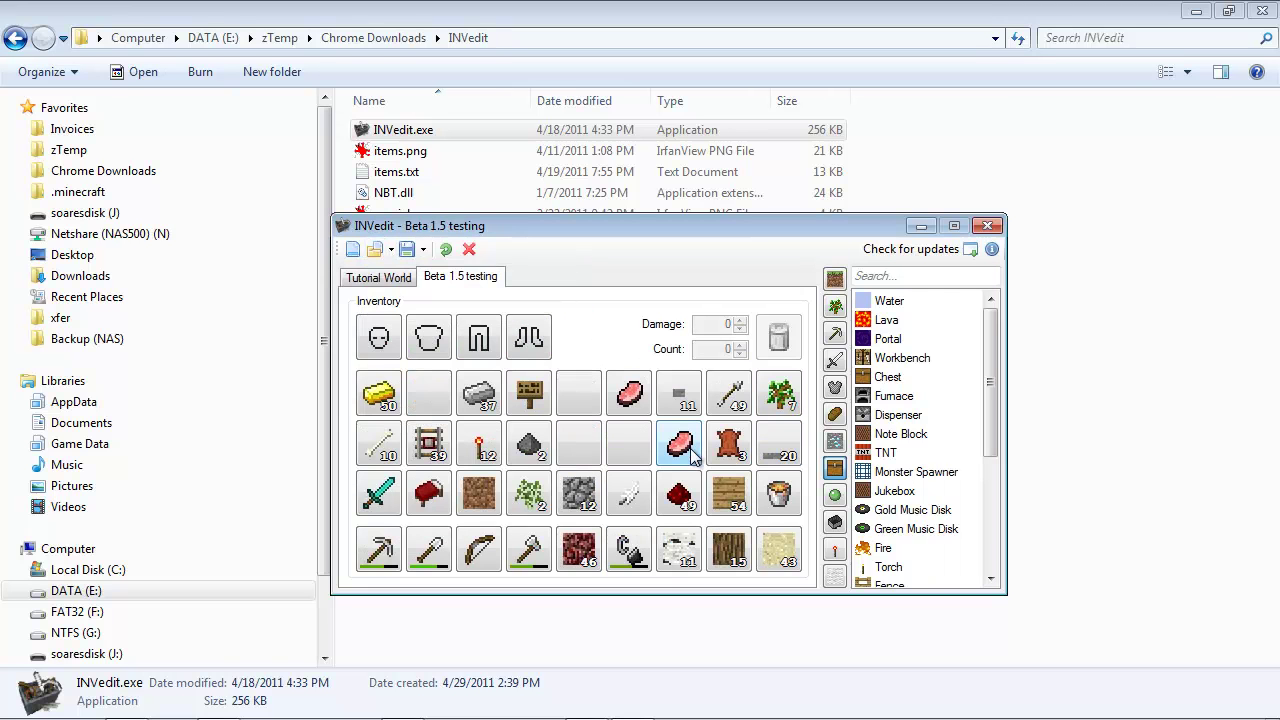
- Equip the four armor slots with a chainmail helmet, chestplate, leggings and boots, and restore the full item list
click(836, 386)
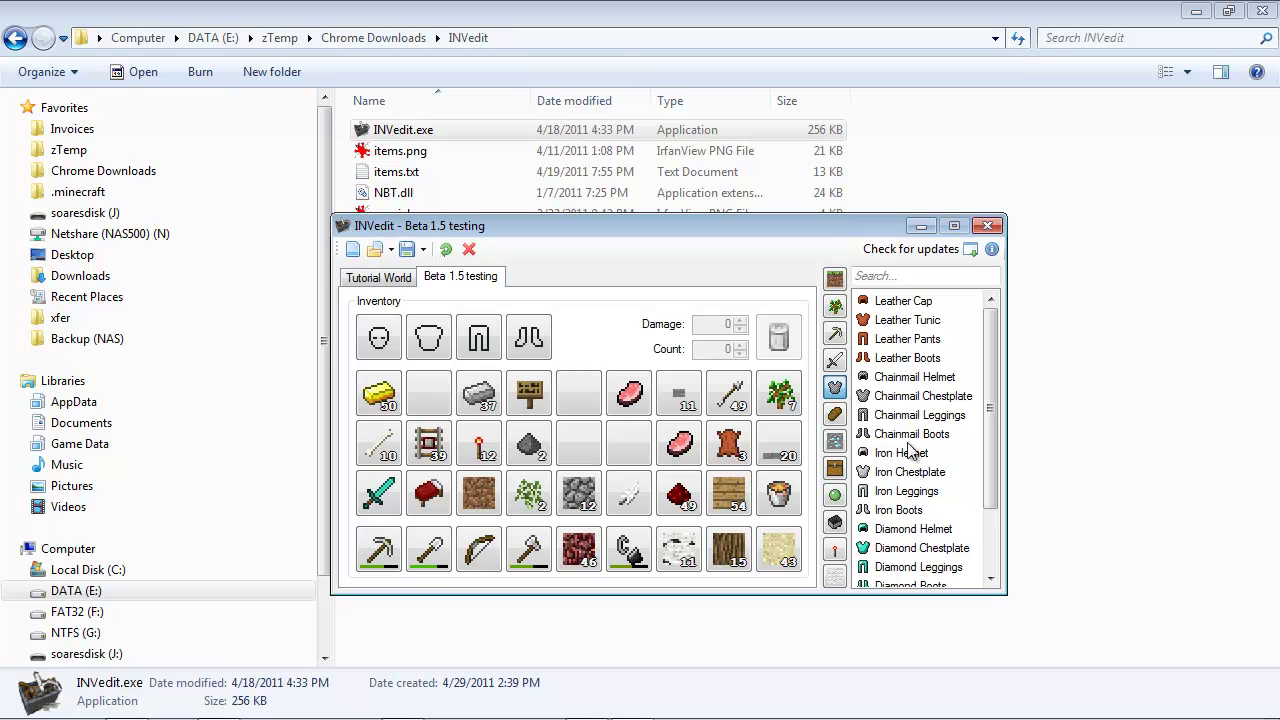
drag(890, 396, 429, 338)
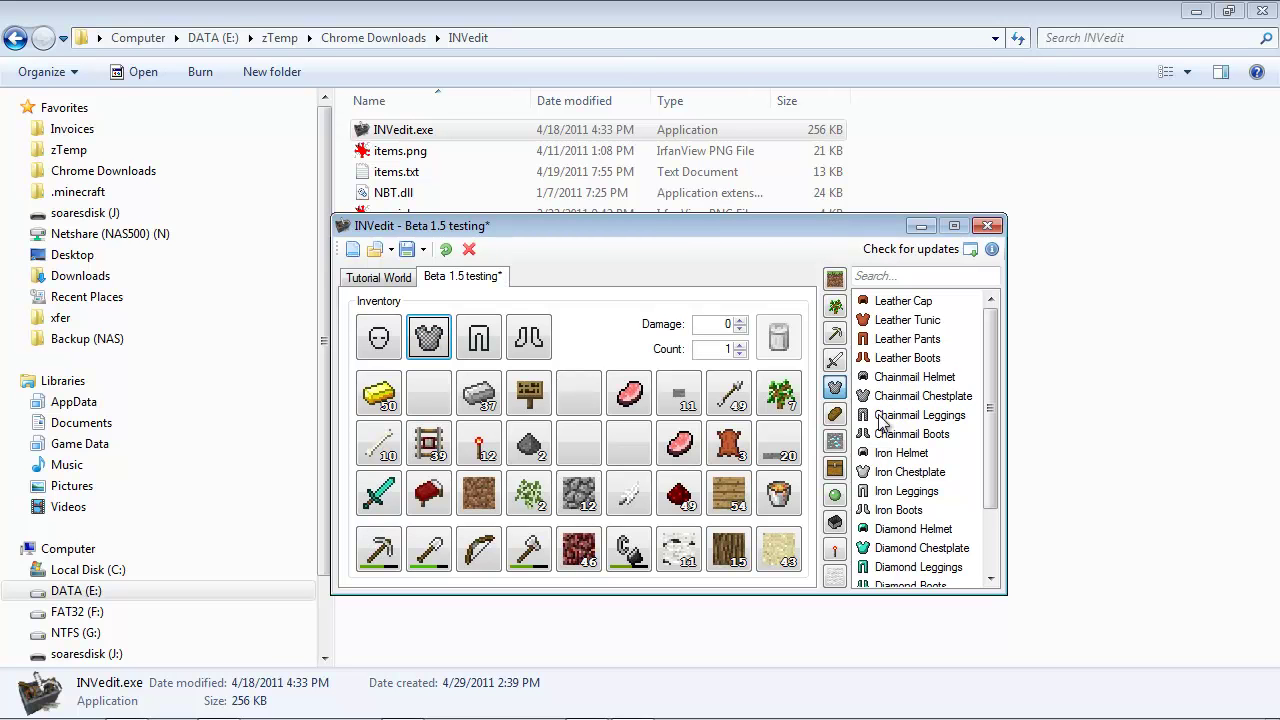
drag(915, 422, 479, 338)
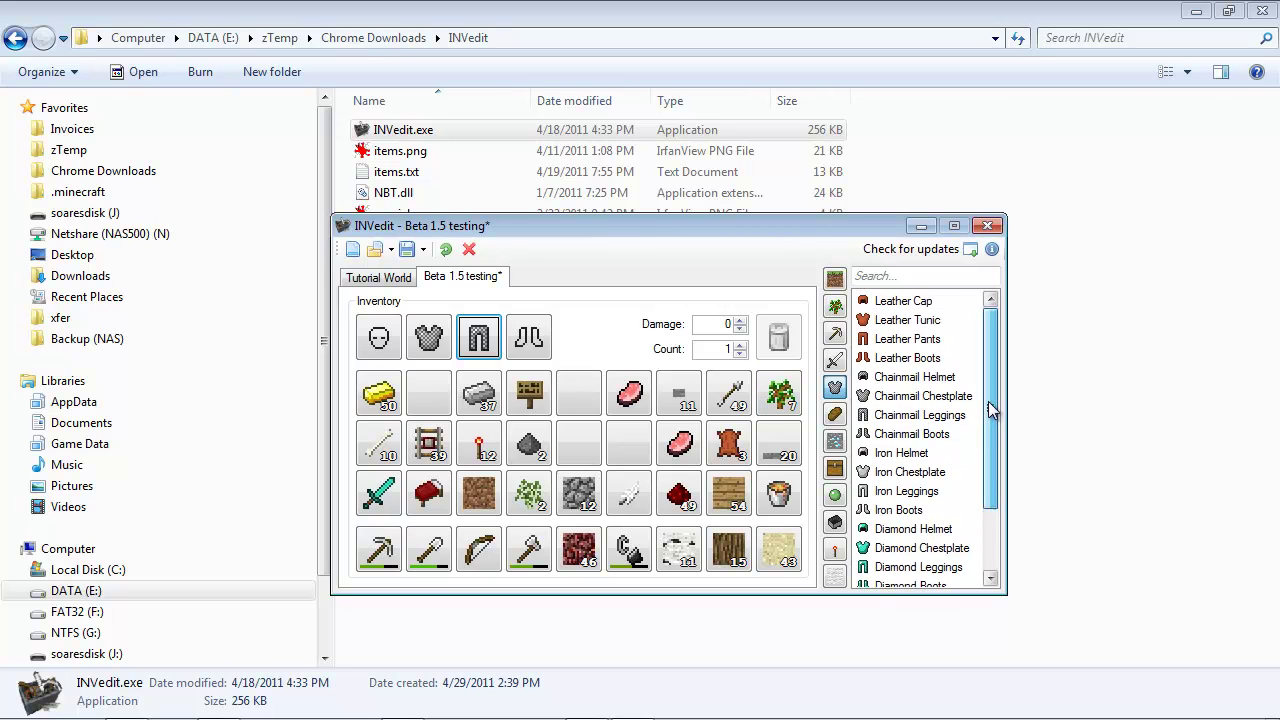
drag(911, 433, 528, 340)
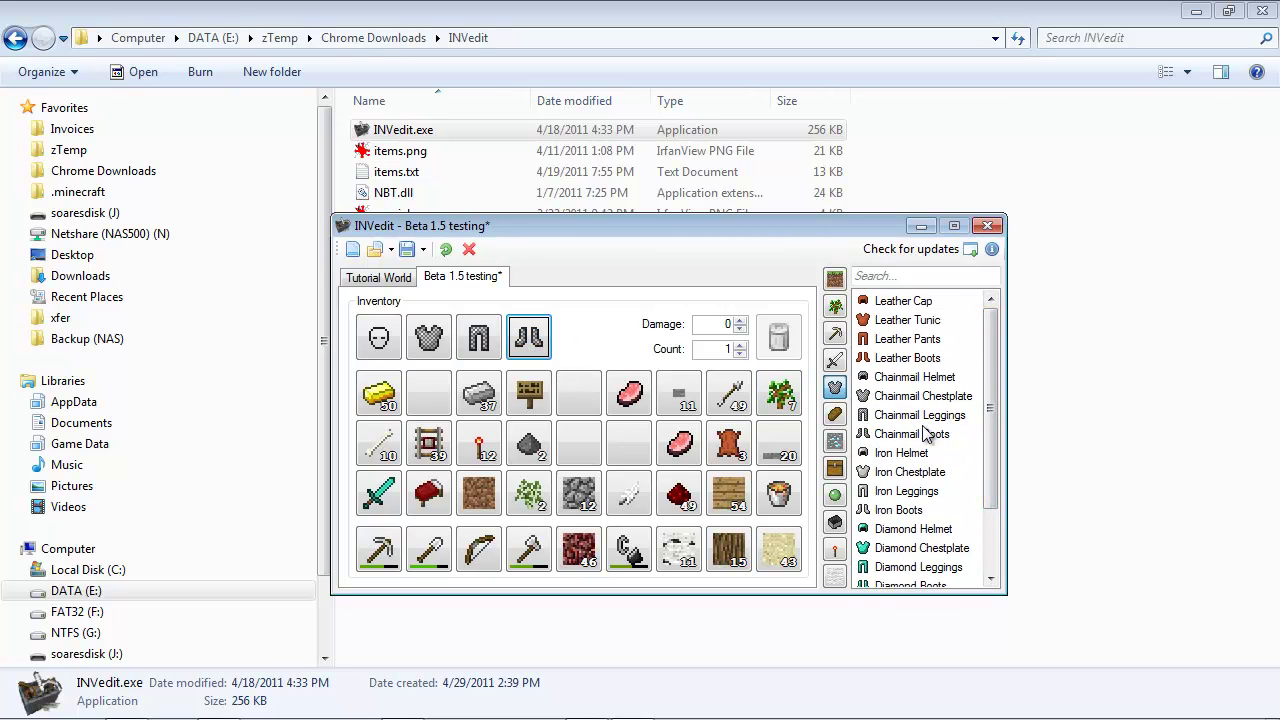
drag(900, 377, 380, 340)
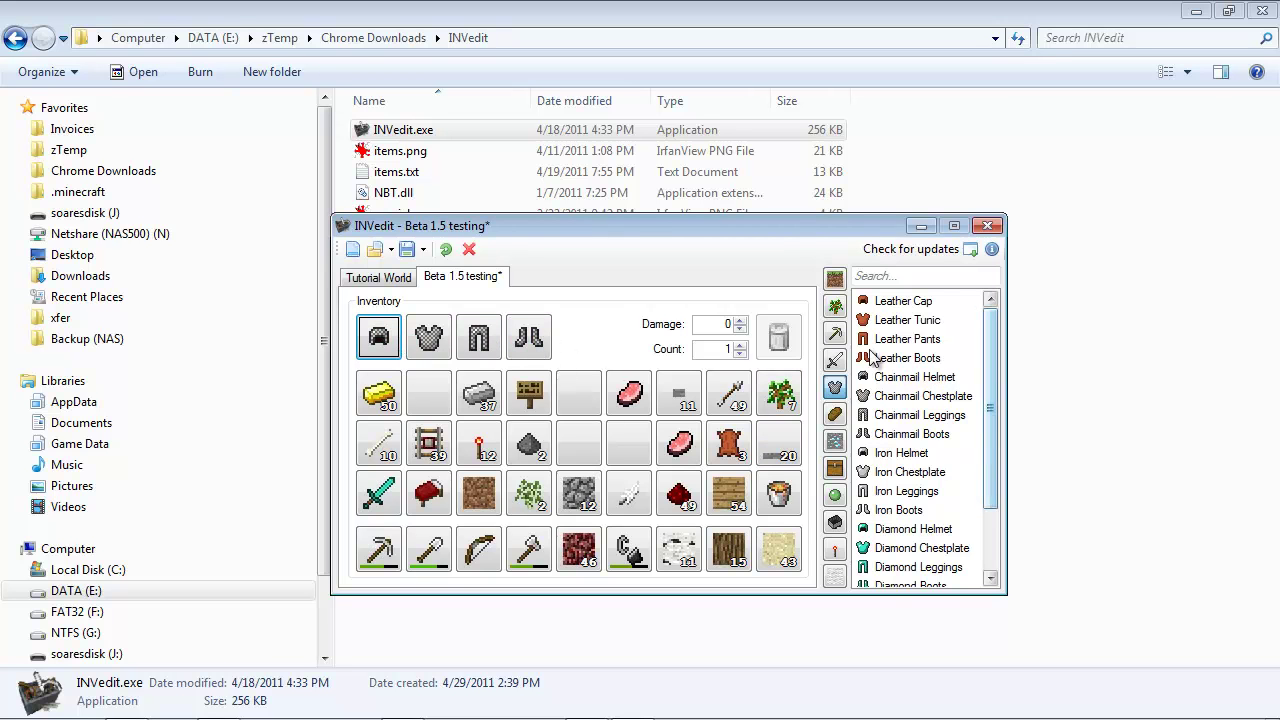
click(836, 388)
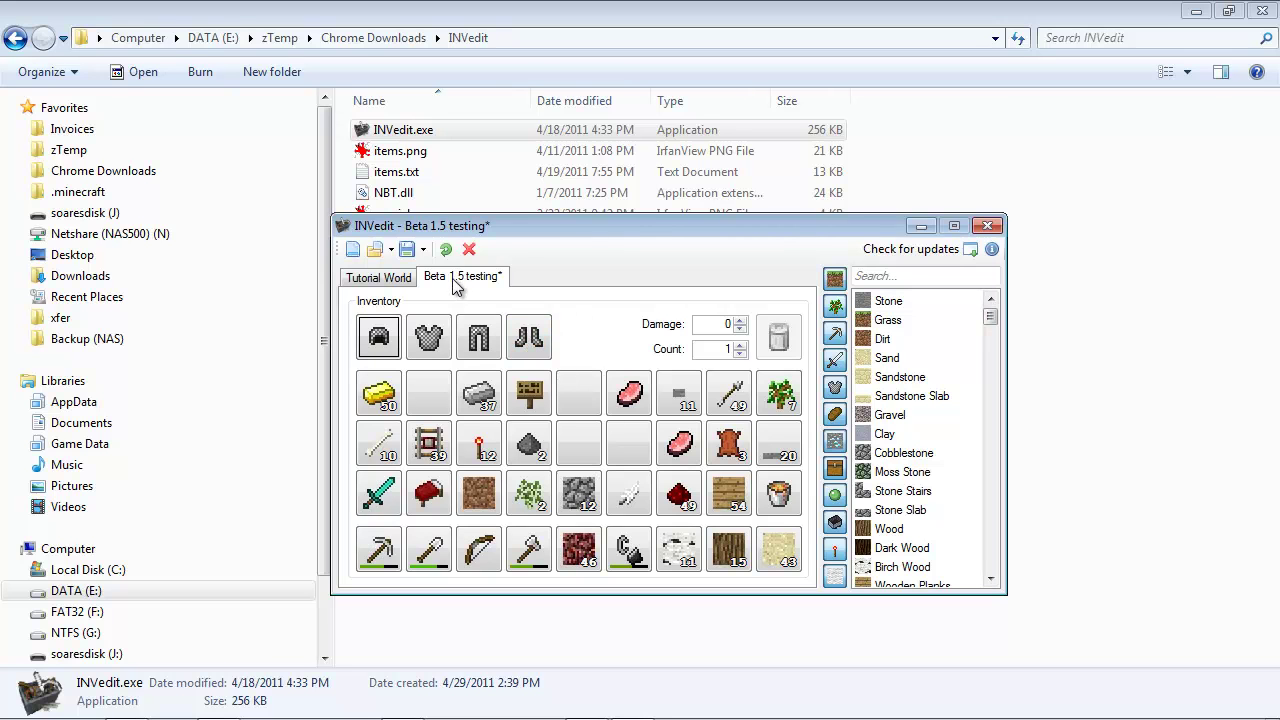
- Save the inventory with the chainmail armor to the Beta 1.5 testing world
click(423, 249)
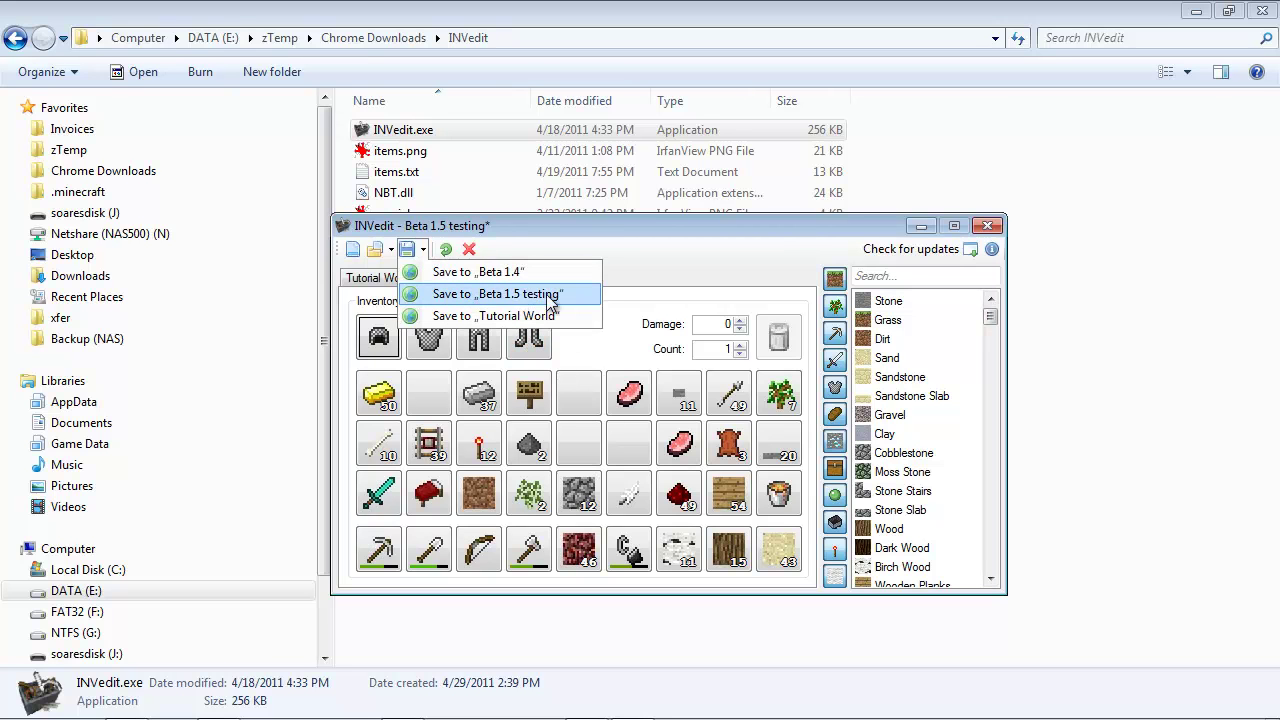
click(446, 295)
click(423, 249)
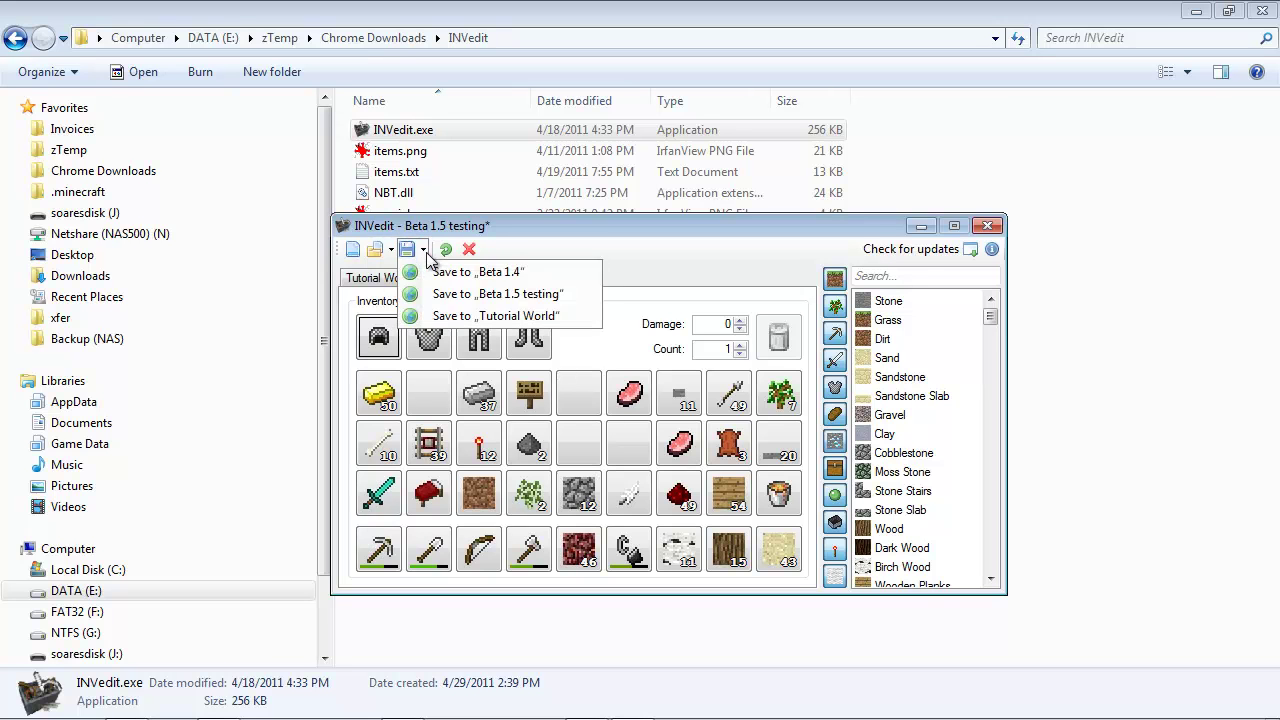
click(447, 292)
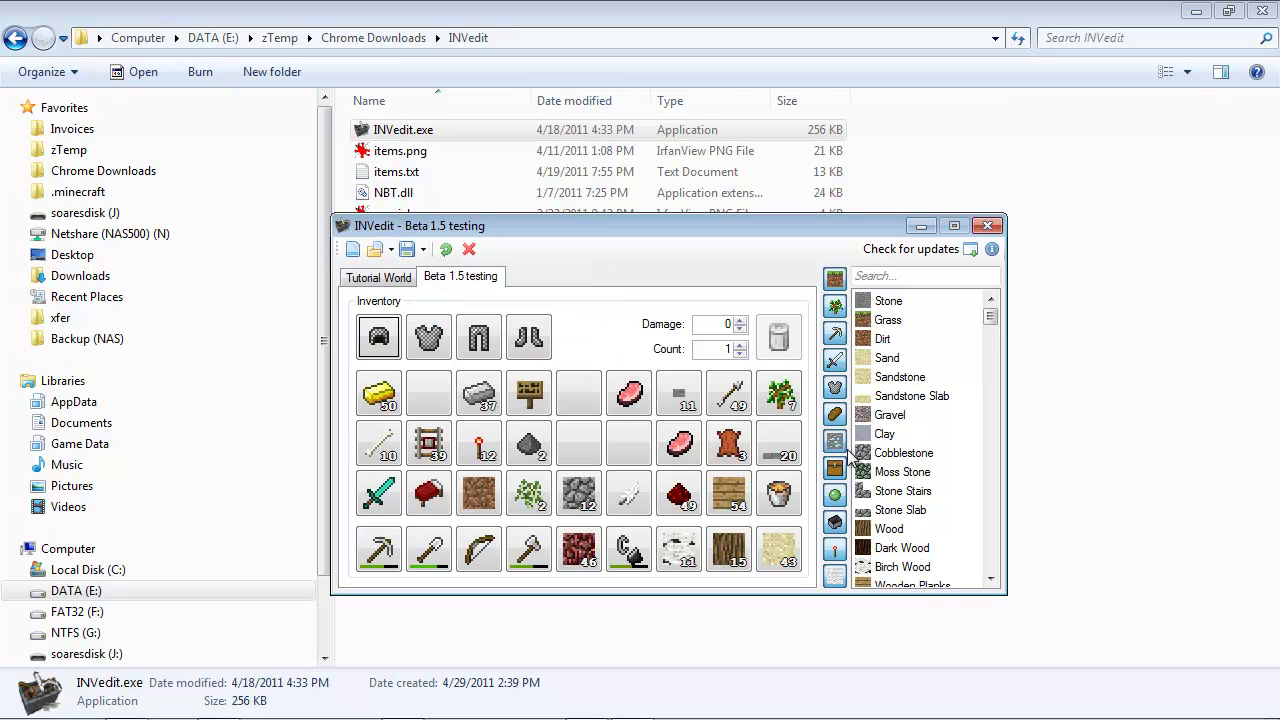
- Set the damage of the flint and steel in the bottom row to 0 and save to Beta 1.5 testing
click(628, 550)
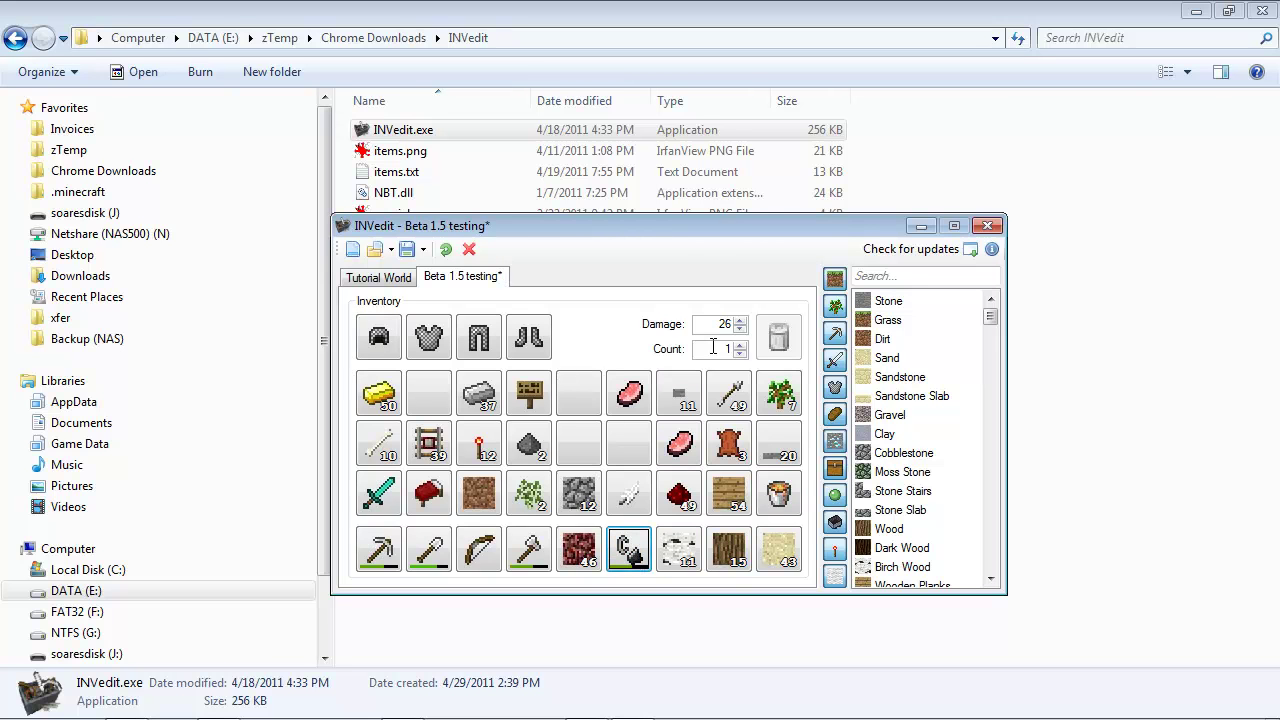
click(738, 324)
text(0)
click(423, 249)
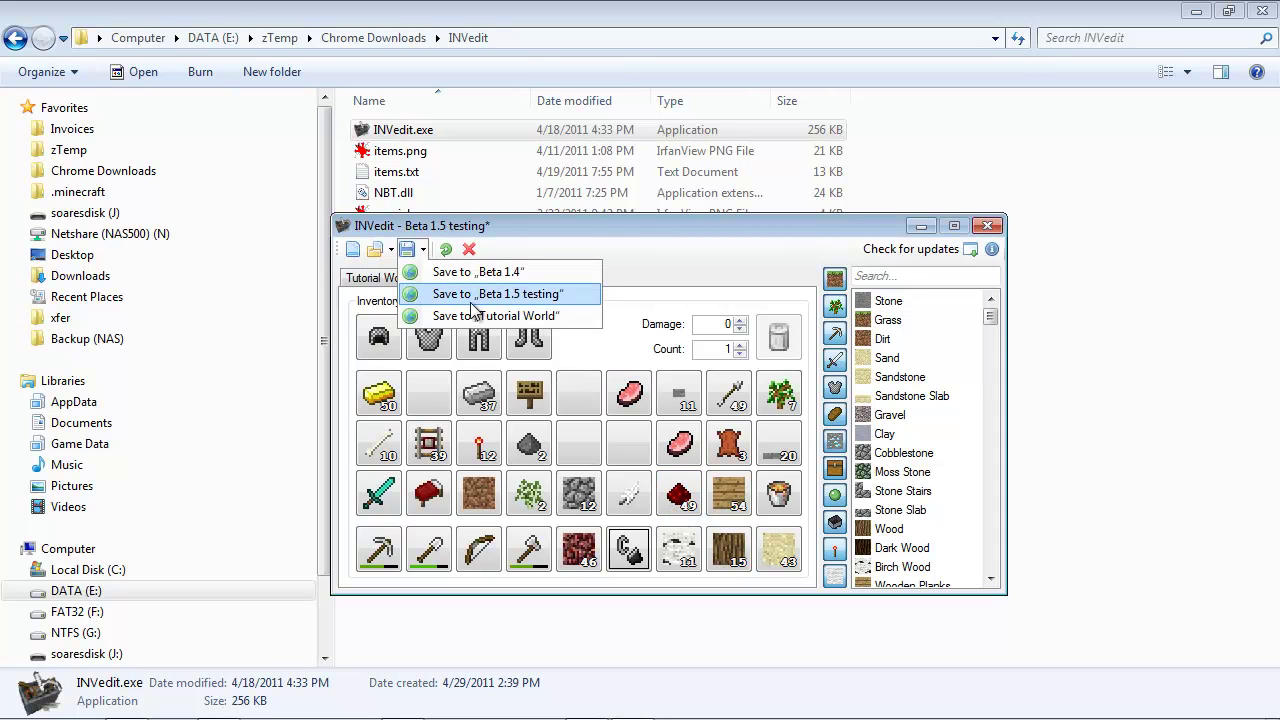
click(473, 294)
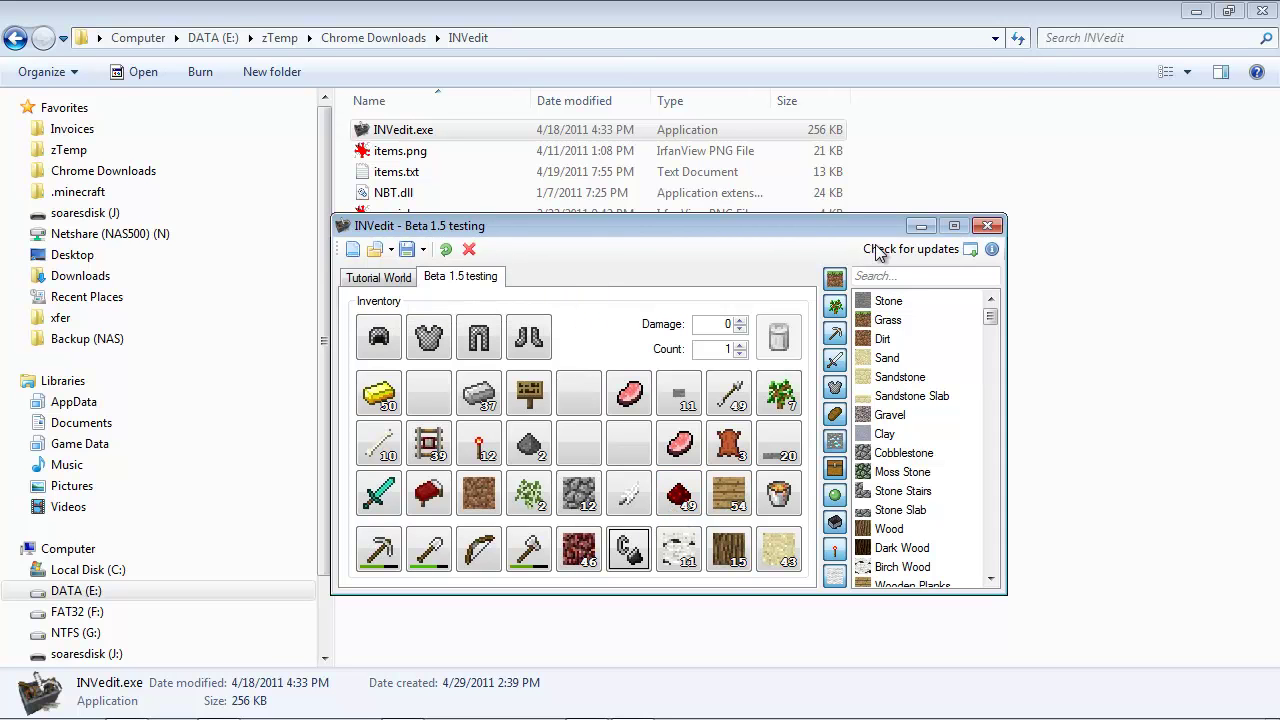
- Close INVedit, switch to Minecraft and load Tutorial World in single player
click(990, 229)
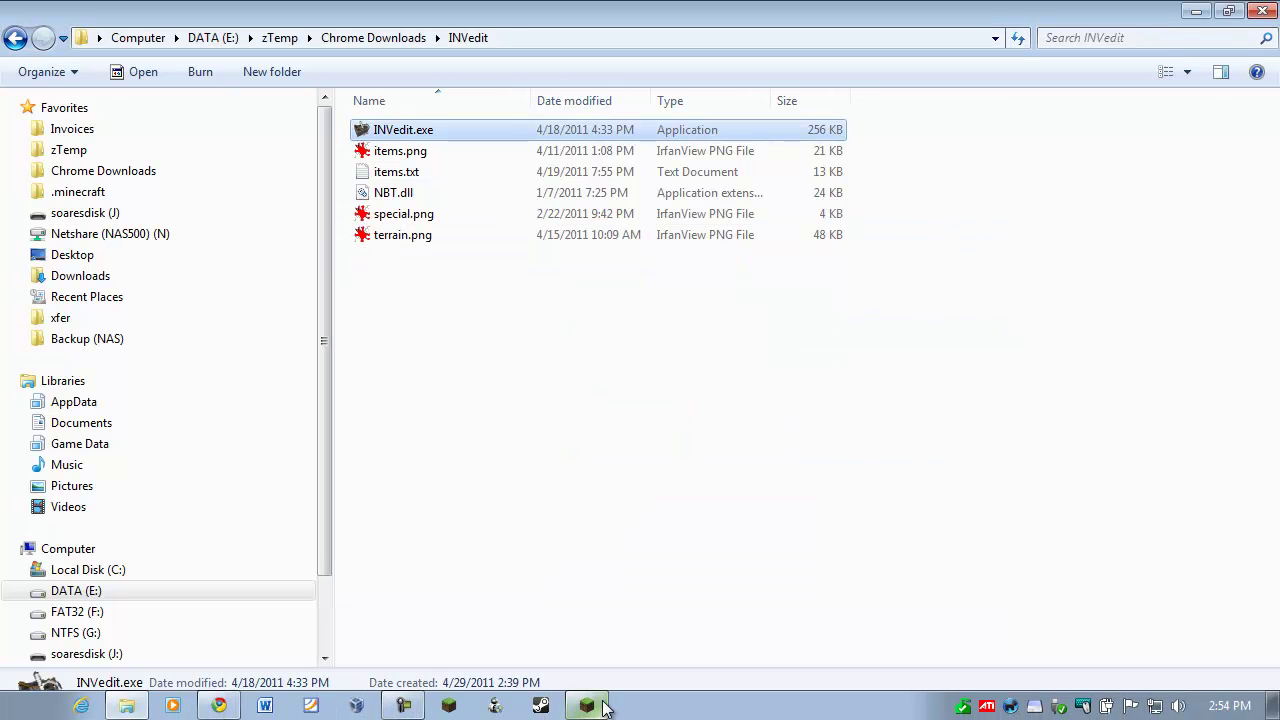
click(602, 708)
click(663, 314)
click(581, 263)
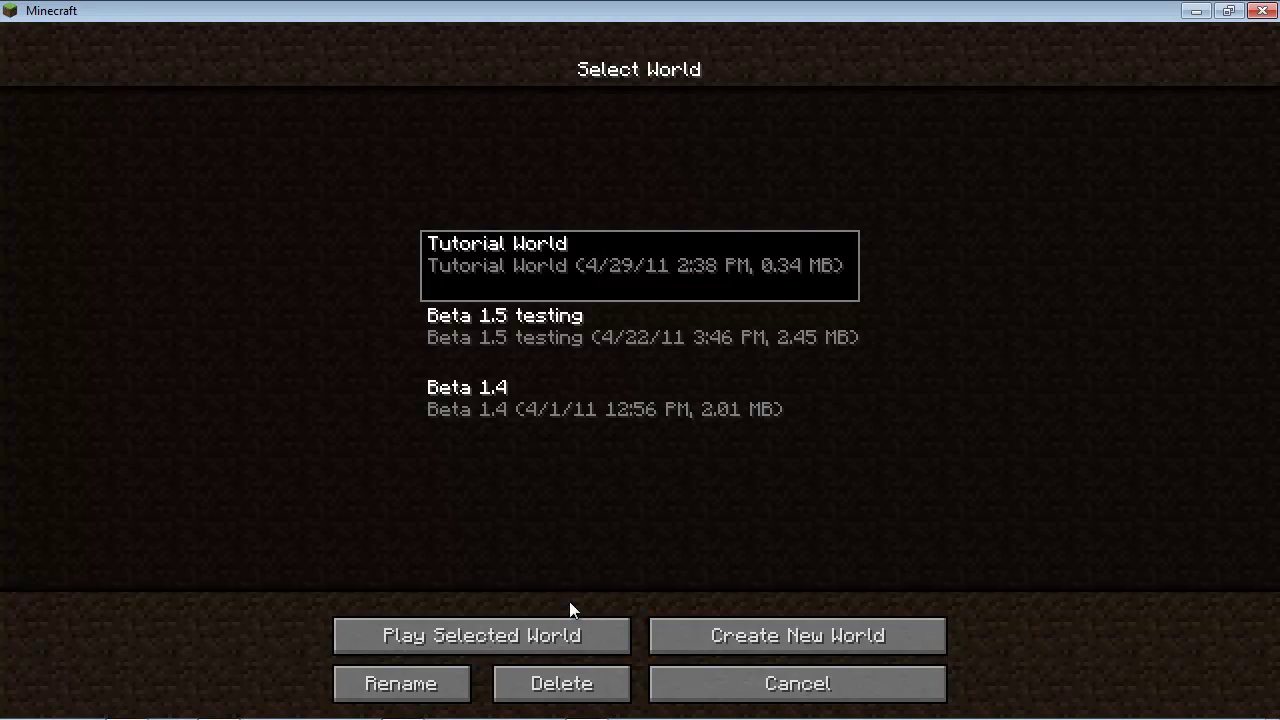
click(572, 634)
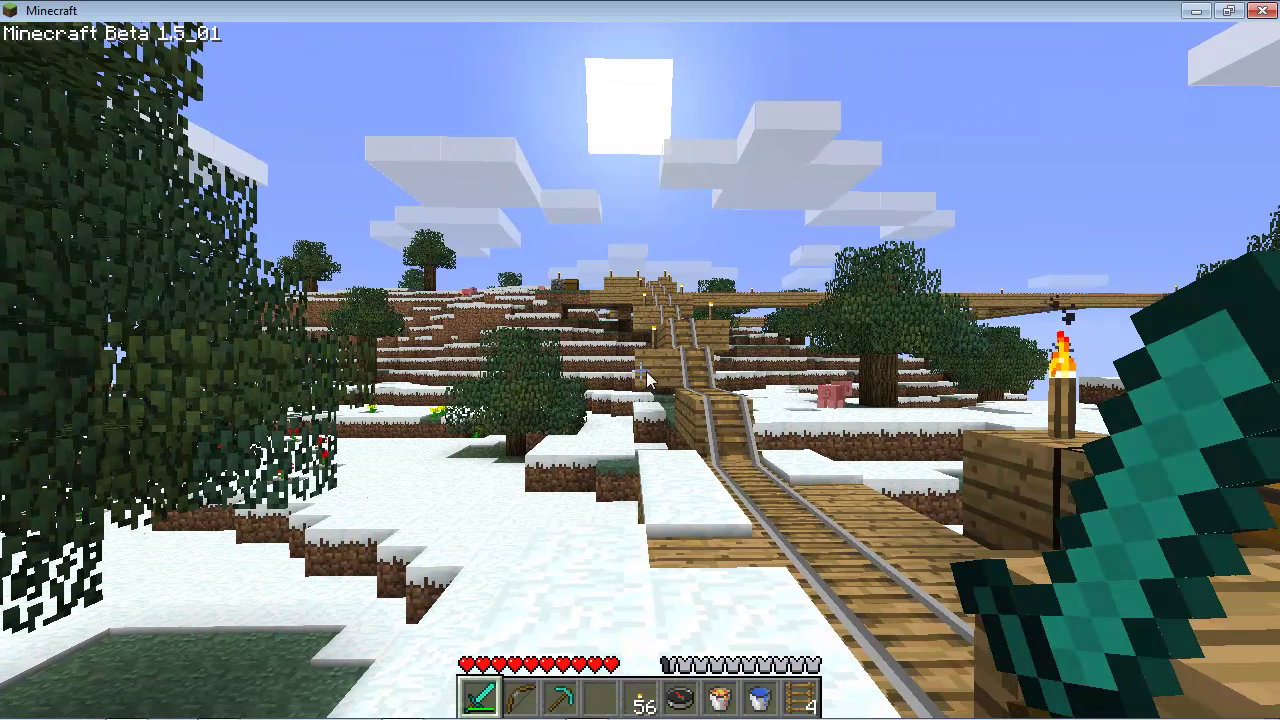
- Check the edited items in the in-game inventory, and save and quit the world
key(e)
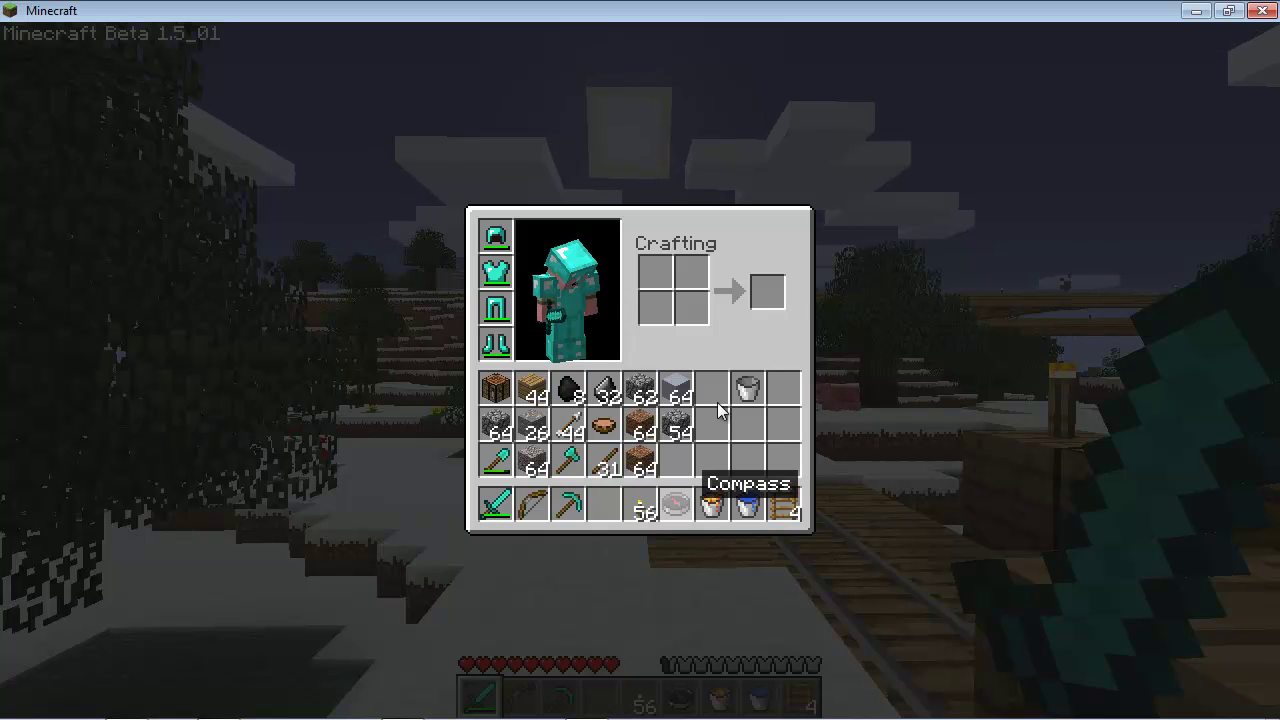
key(e)
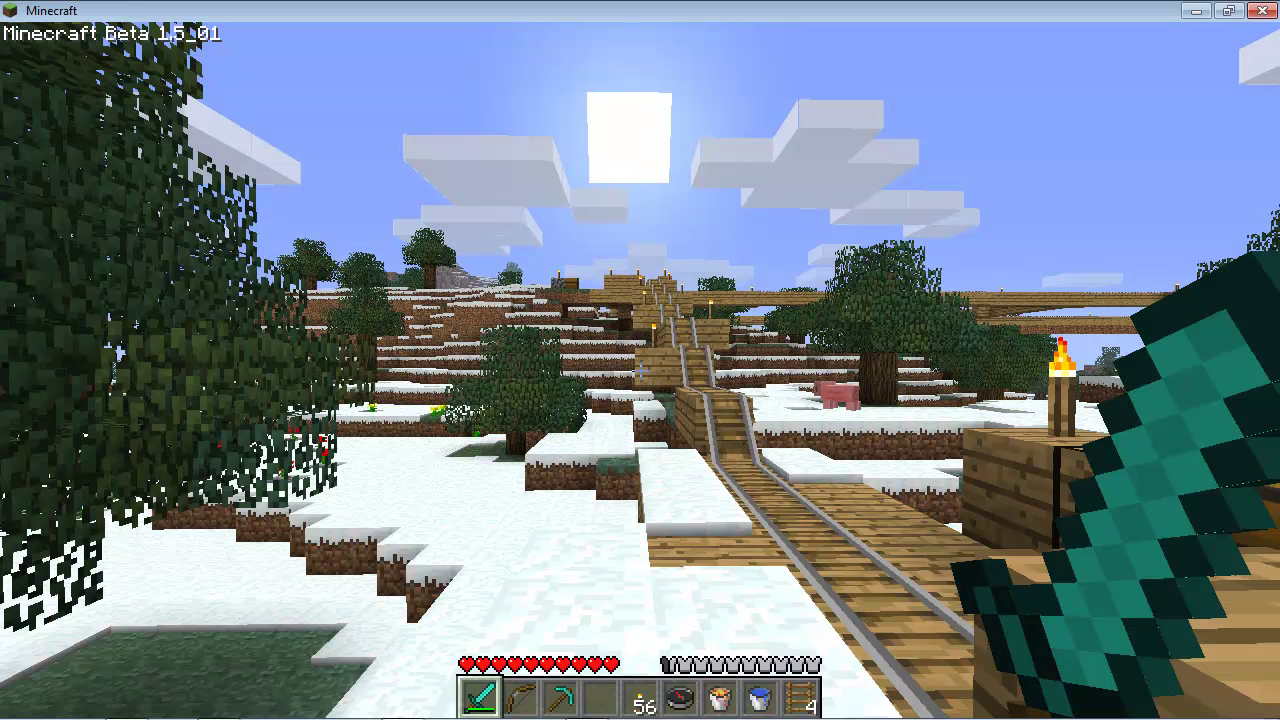
key(Escape)
click(643, 424)
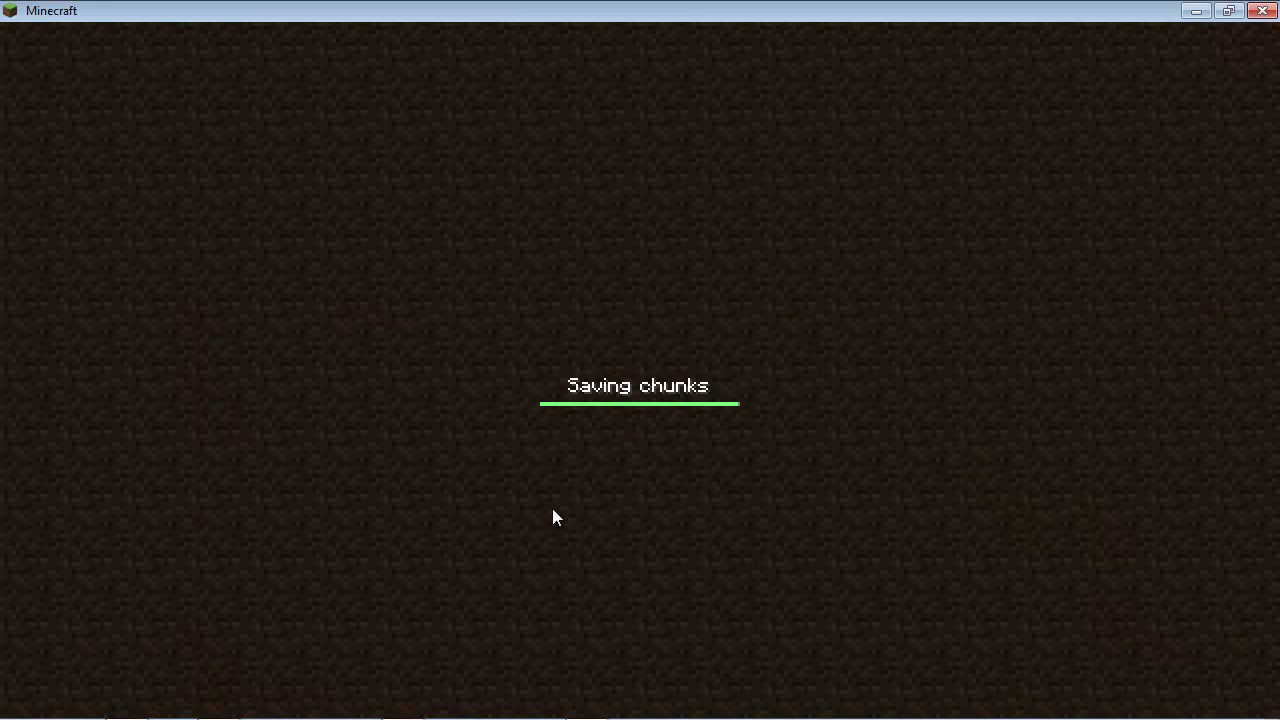
- Switch to the INVedit folder, relaunch INVedit.exe and open the Tutorial World inventory
click(126, 705)
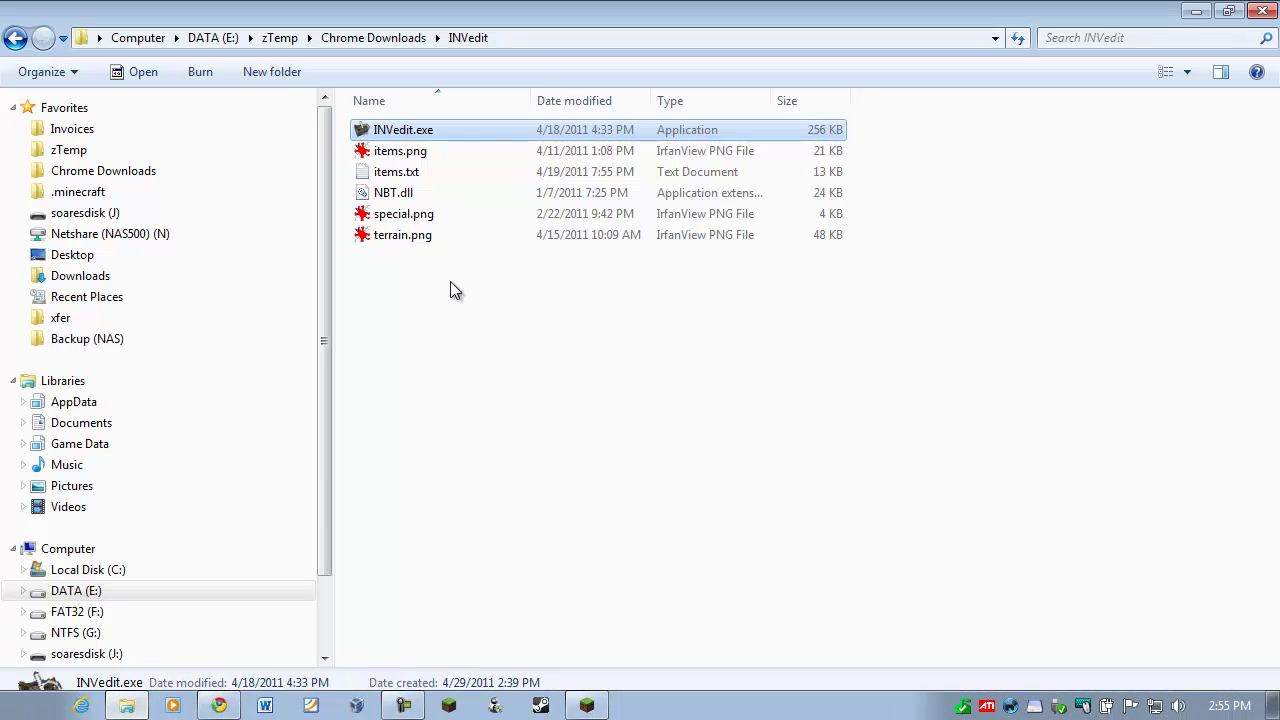
double_click(422, 130)
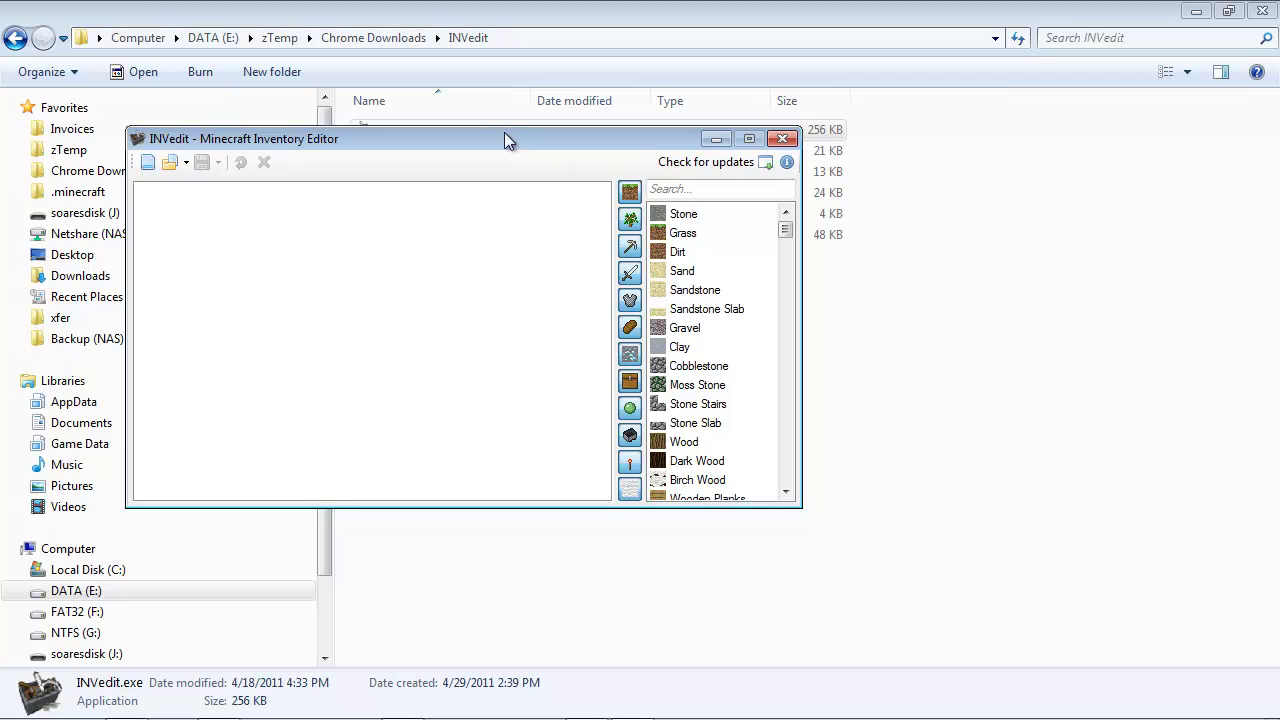
drag(504, 138, 660, 160)
click(354, 180)
click(407, 247)
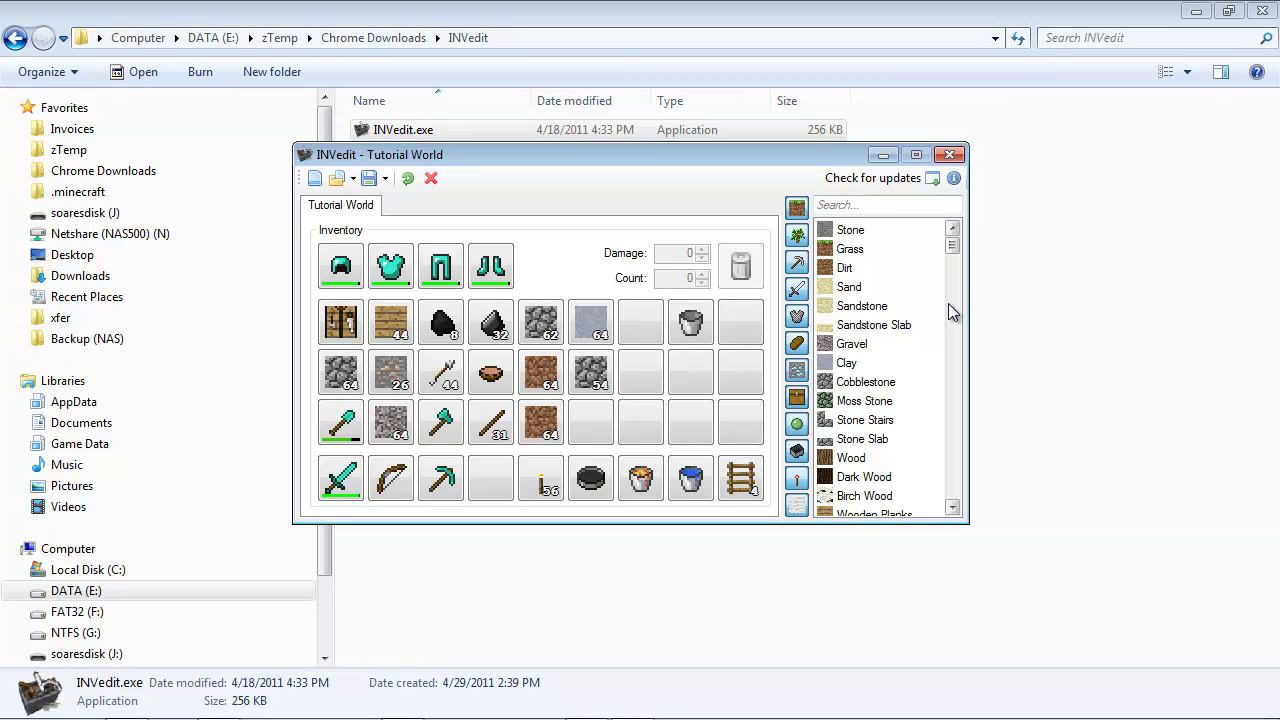
drag(734, 154, 774, 182)
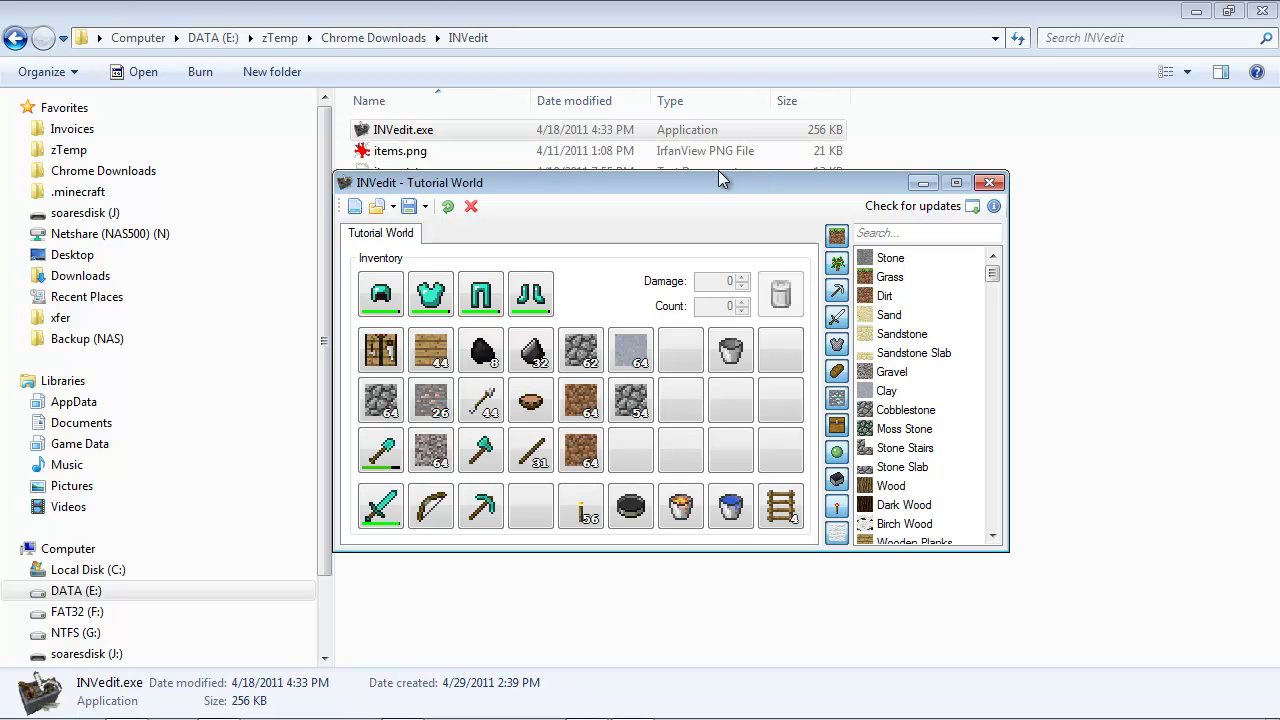
drag(718, 172, 737, 228)
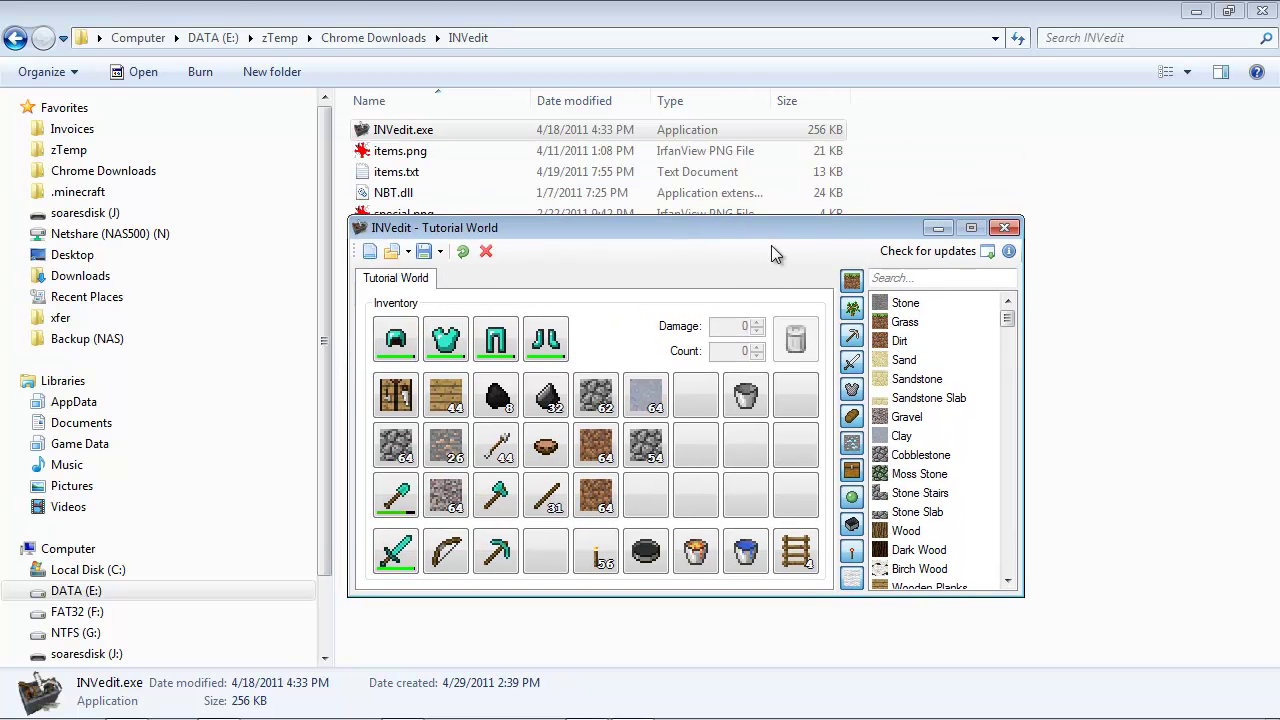